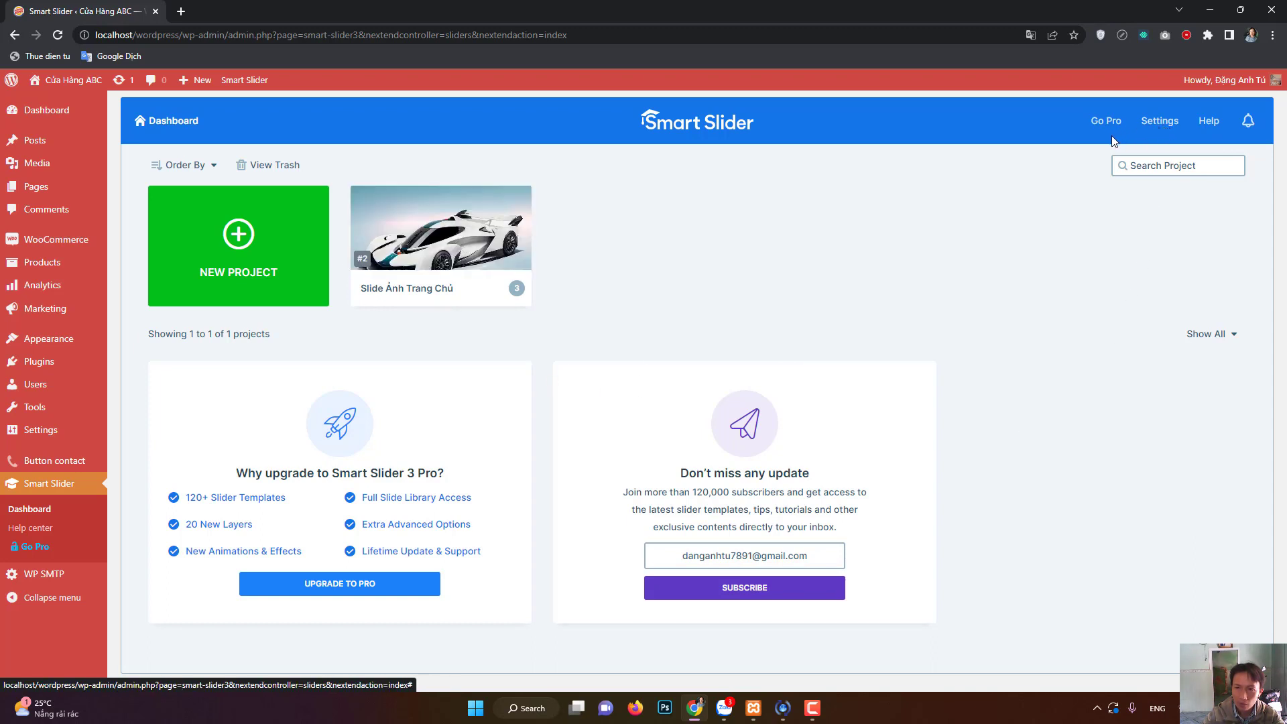
Open the slider plugin's global settings and review the General options from automatic updates to URL translation.
click(1164, 124)
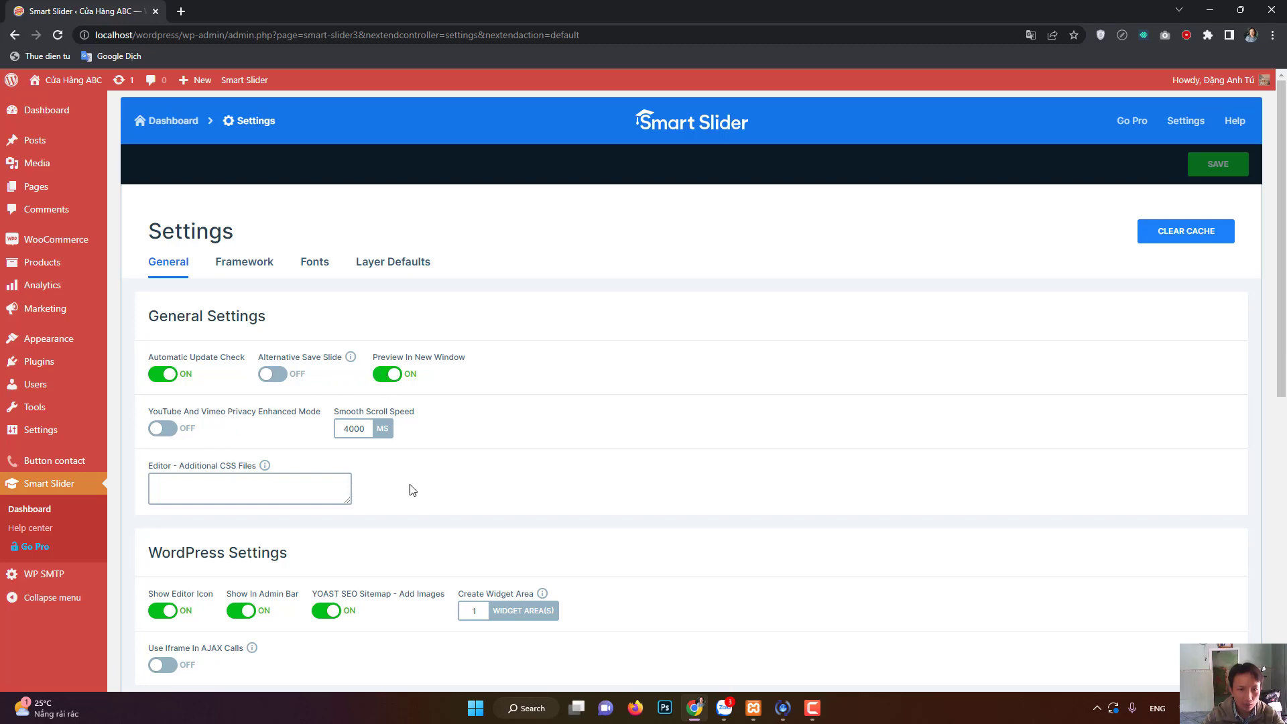
scroll(419, 515, down, 4)
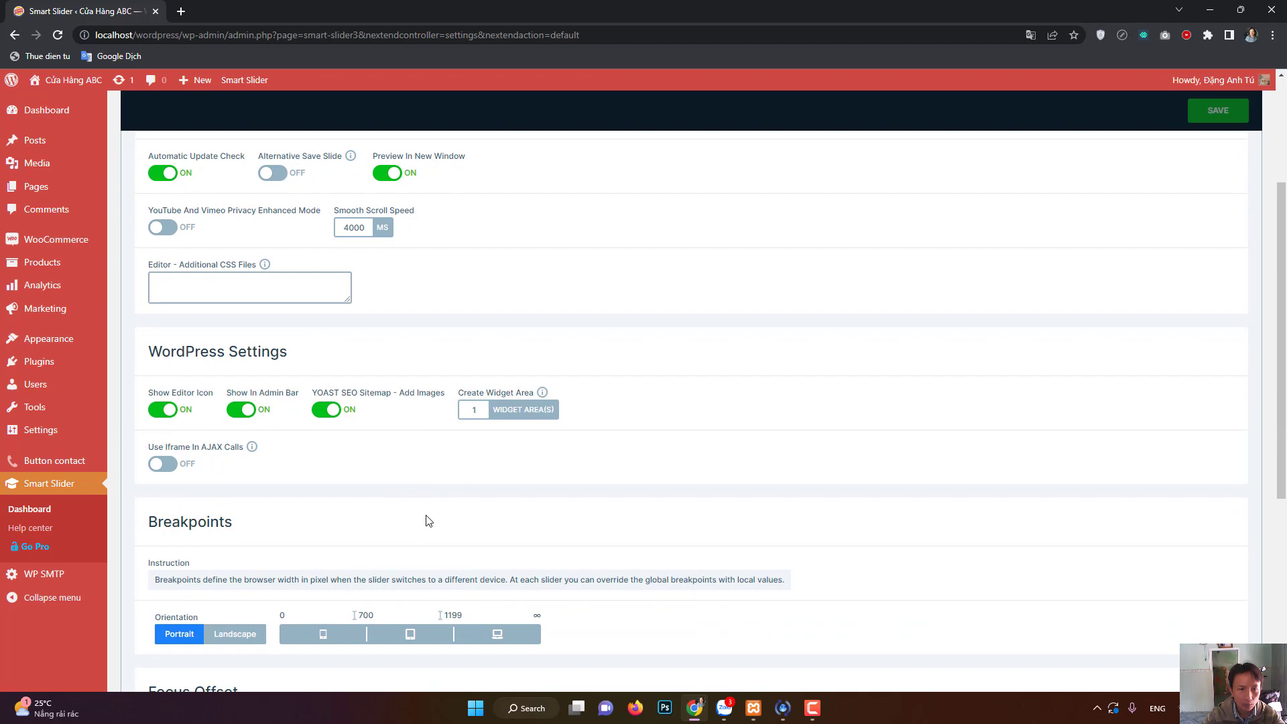
scroll(436, 499, down, 3)
scroll(460, 500, down, 3)
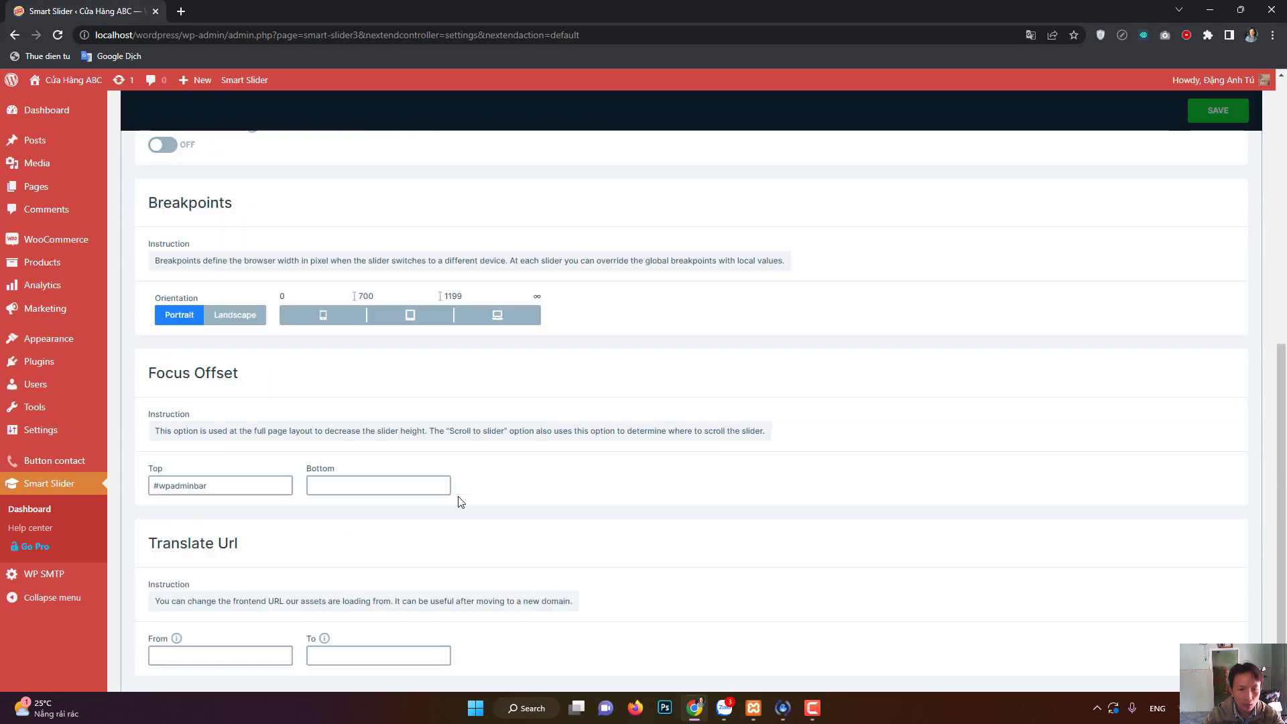
scroll(477, 497, up, 7)
scroll(541, 516, up, 3)
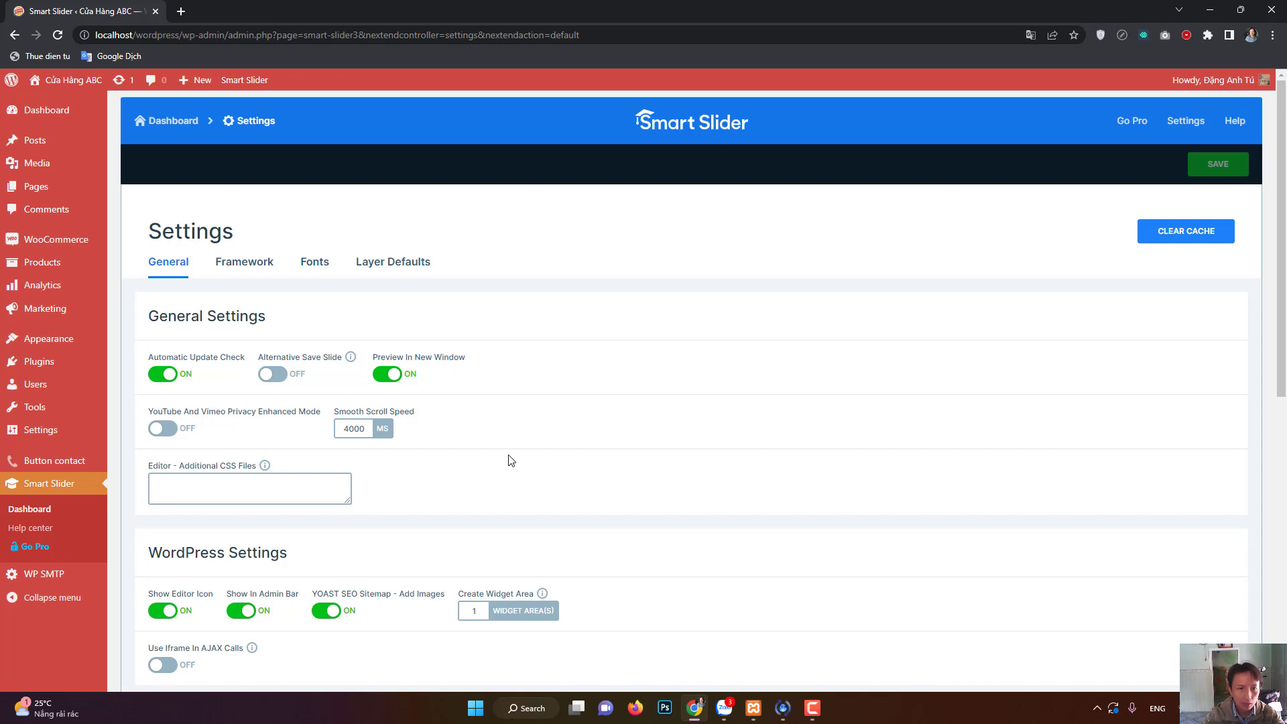
Review the plugin's Framework settings and its Fonts settings, including default family, preset font families and Google font styles.
click(246, 268)
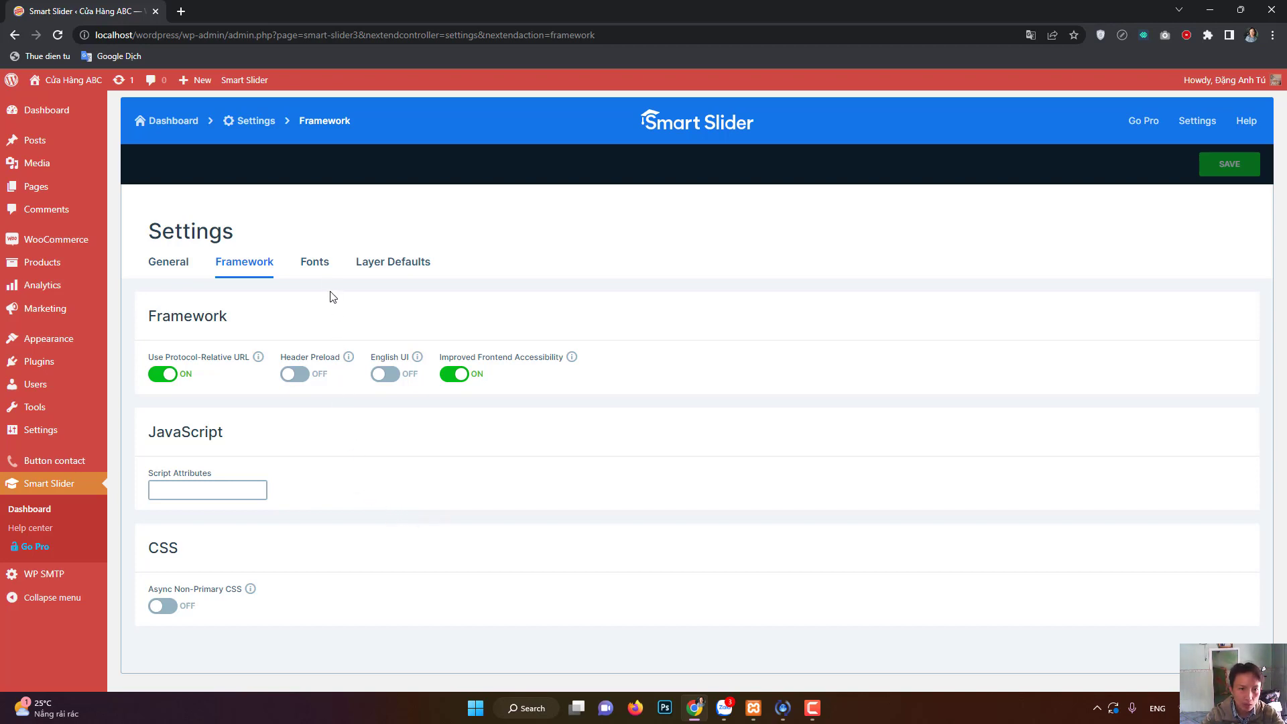
click(315, 264)
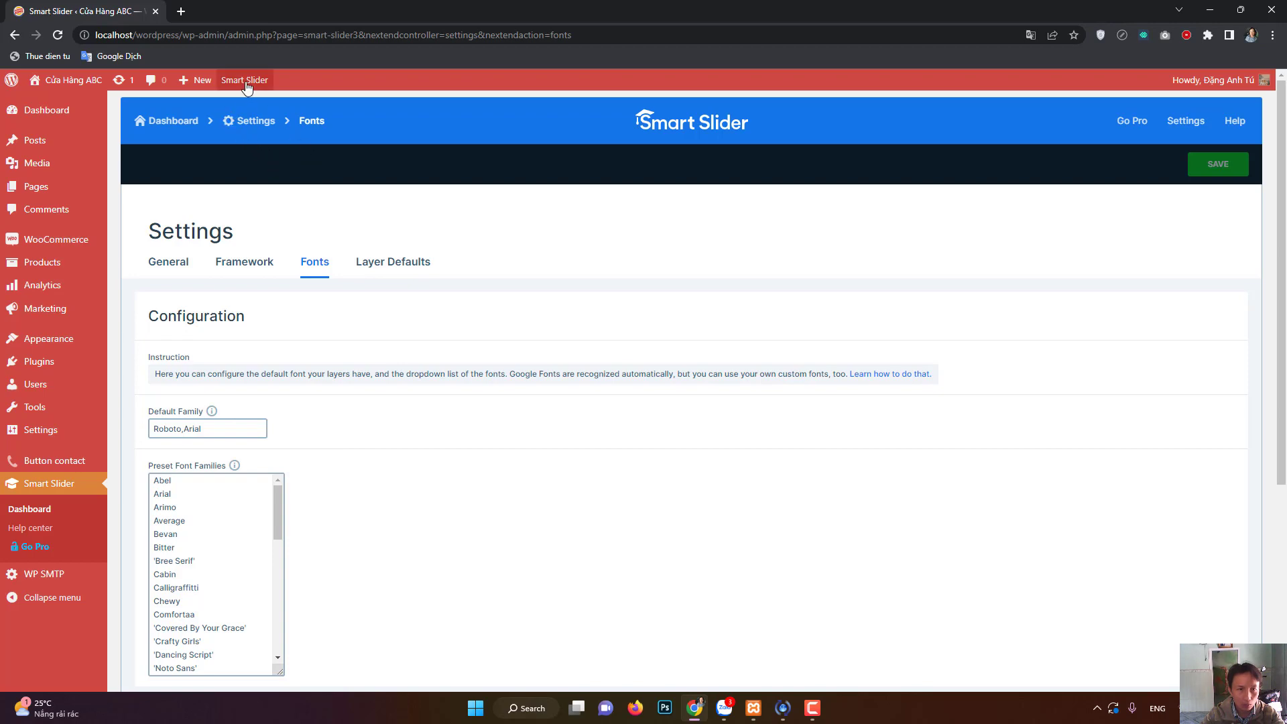
scroll(422, 567, down, 1)
scroll(439, 546, down, 3)
scroll(455, 429, up, 3)
scroll(491, 482, up, 1)
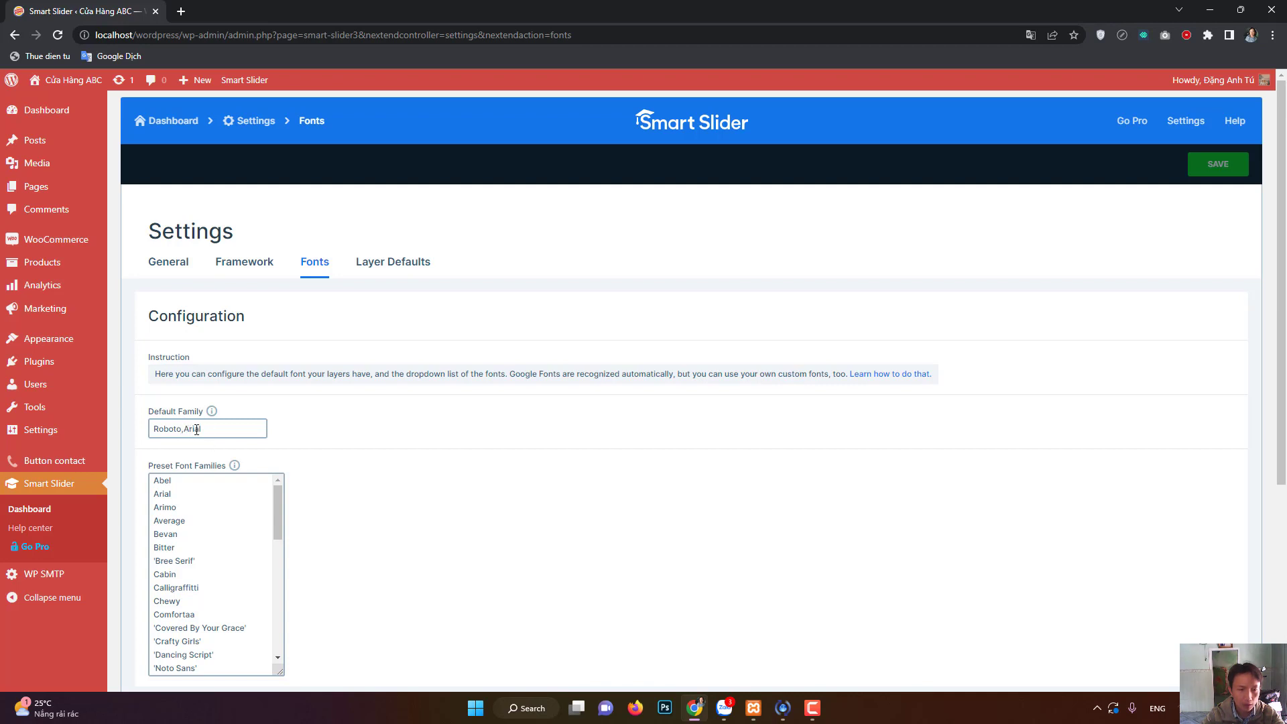
double_click(183, 428)
click(323, 446)
scroll(208, 546, down, 10)
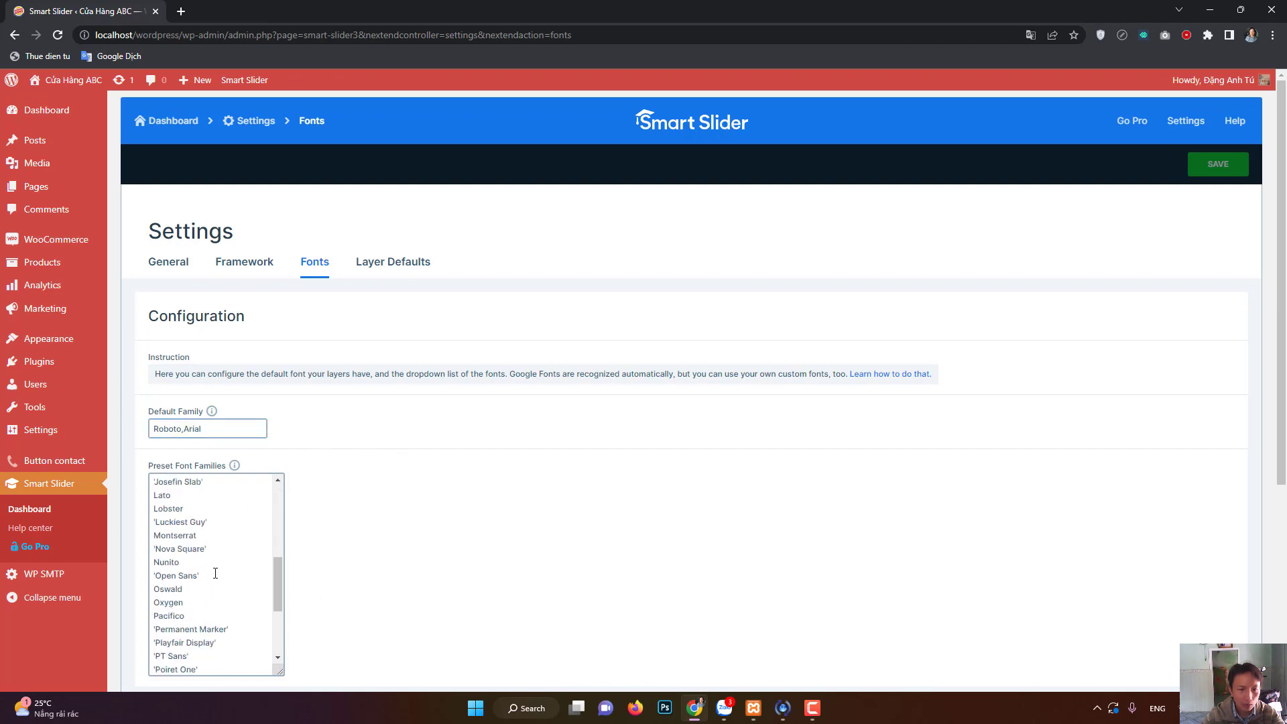
scroll(230, 562, up, 10)
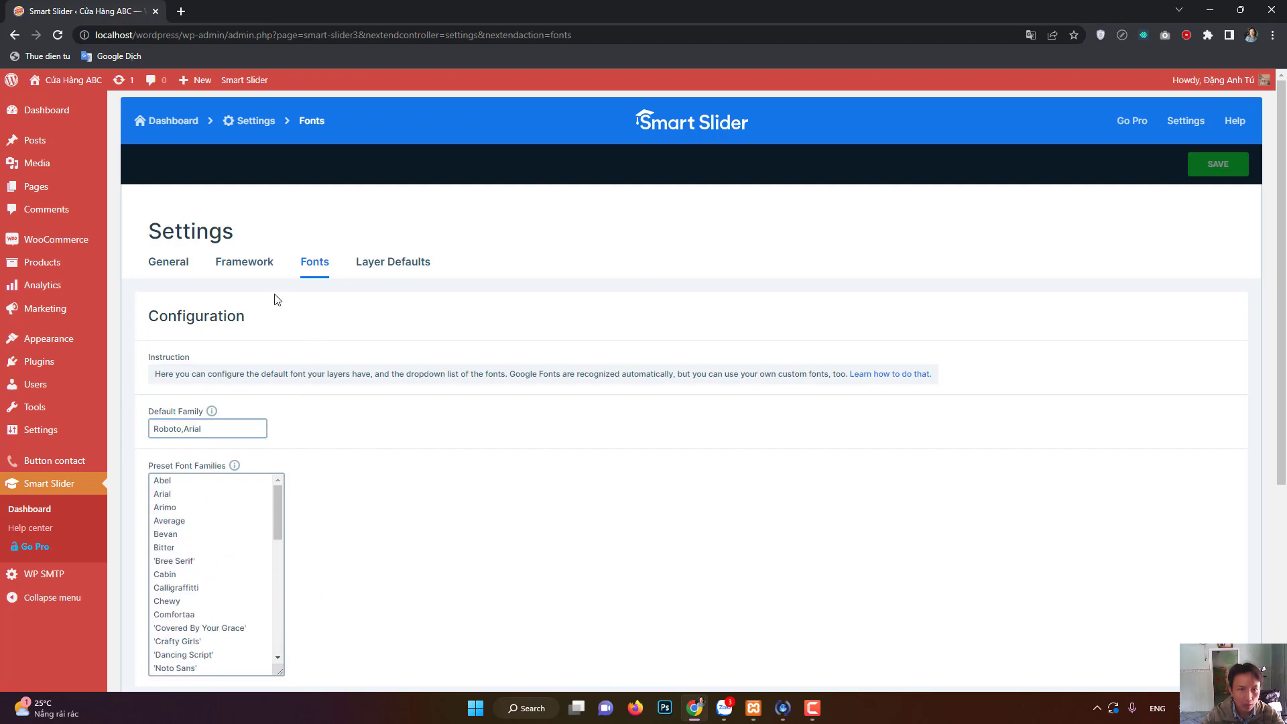
scroll(566, 443, down, 5)
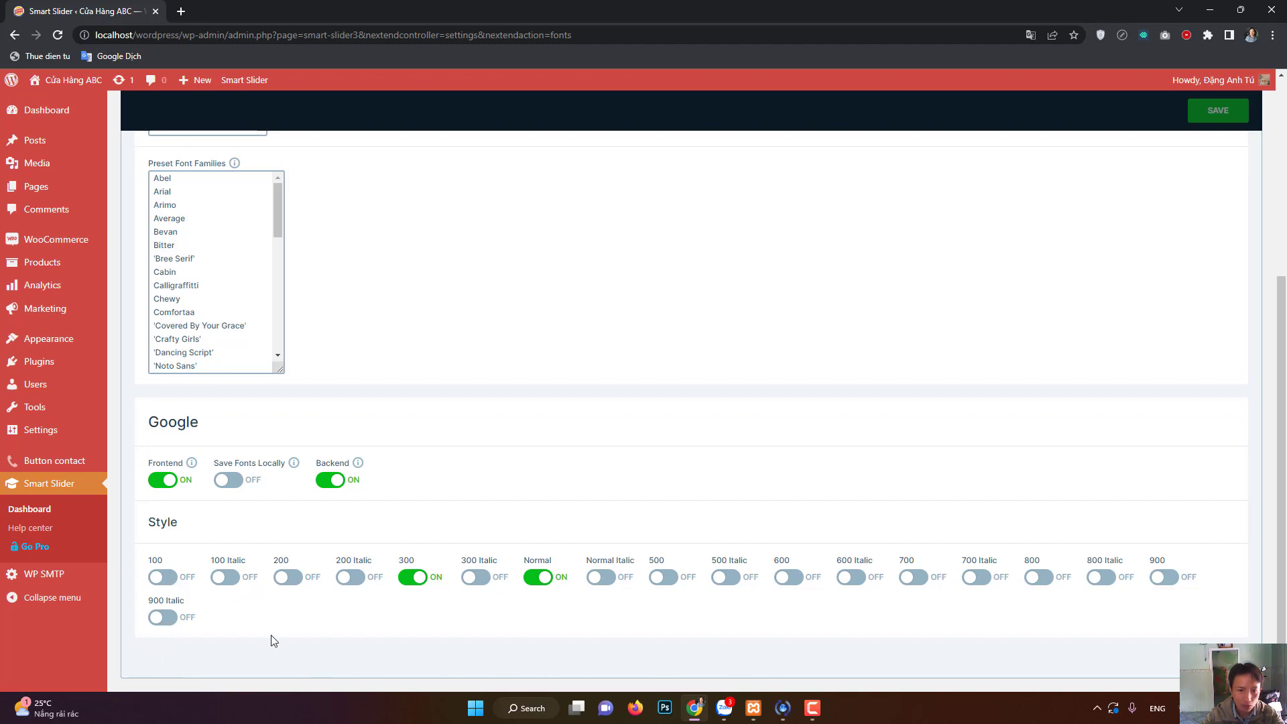
scroll(271, 634, up, 5)
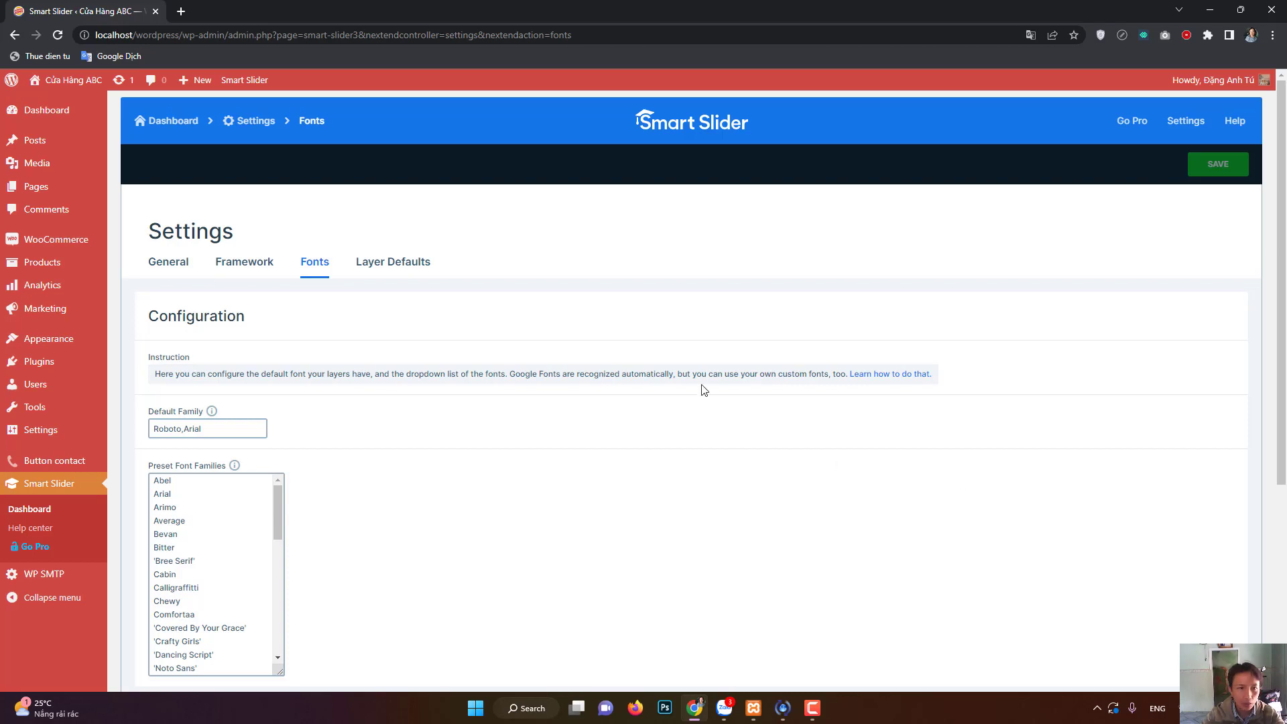
Return to the slider dashboard and open the project "Slide Ảnh Trang Chủ" for editing.
click(183, 125)
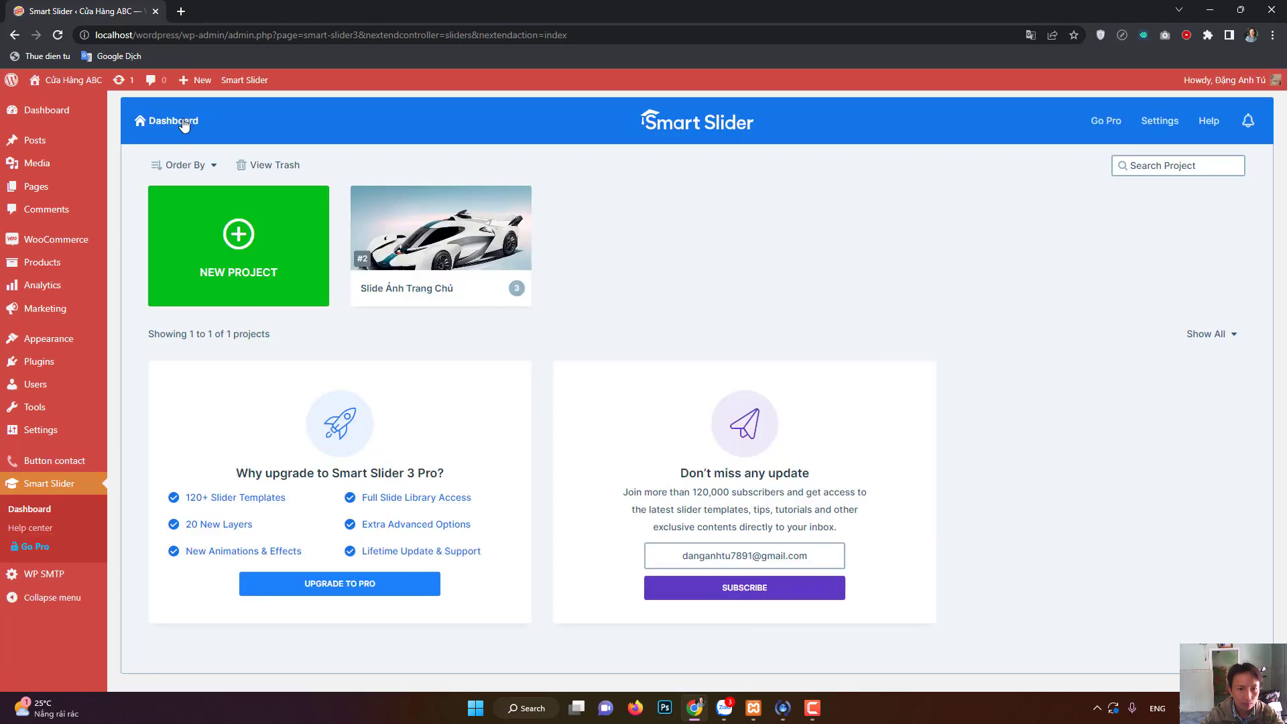
mouse_move(441, 275)
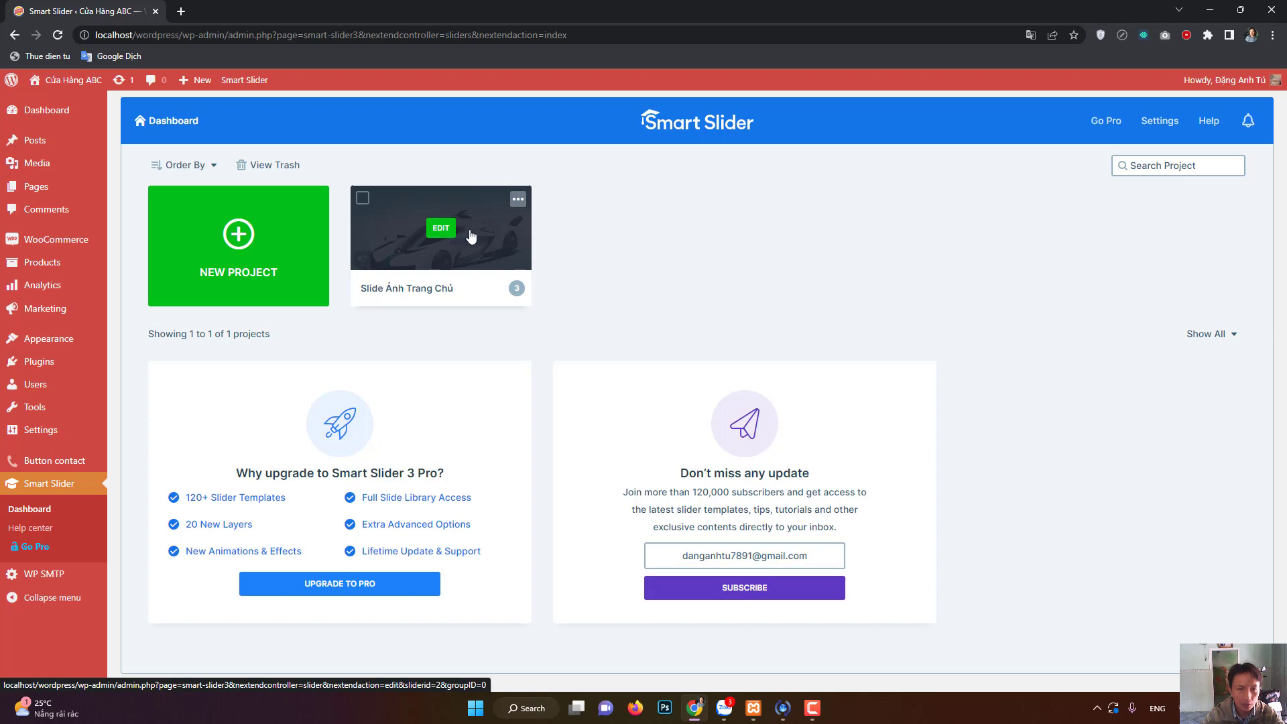
click(518, 201)
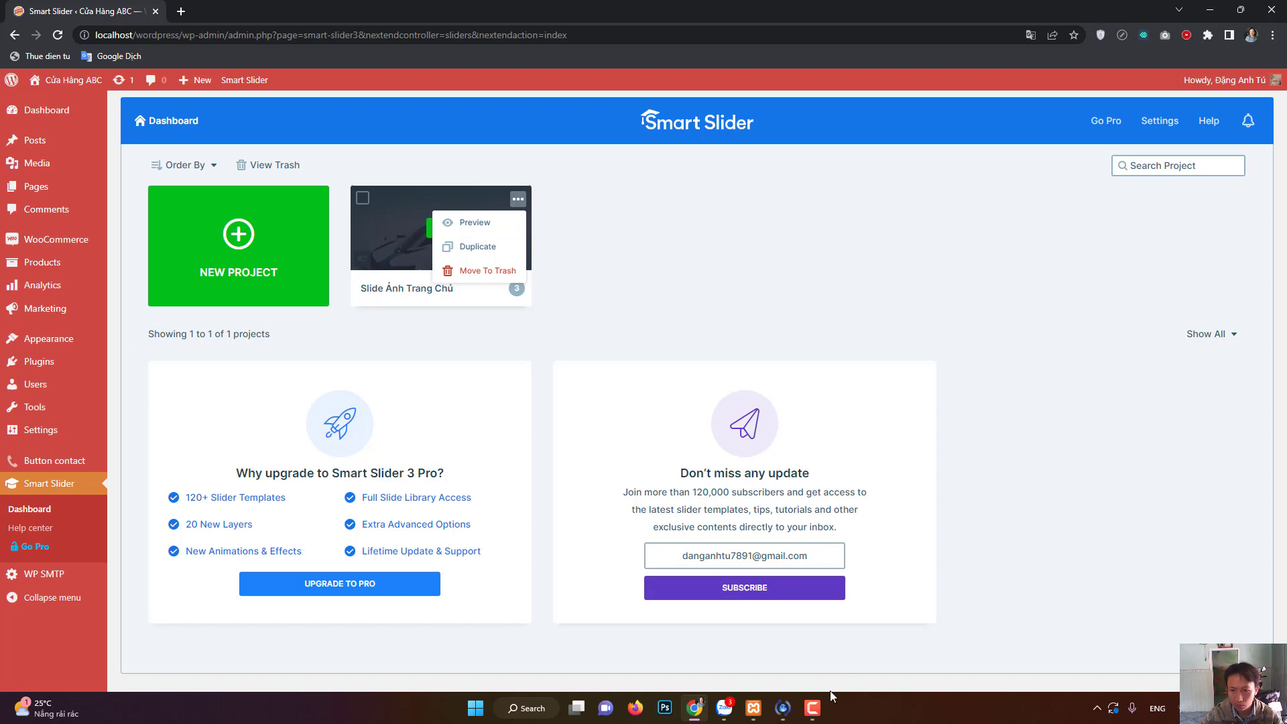
click(812, 707)
click(812, 708)
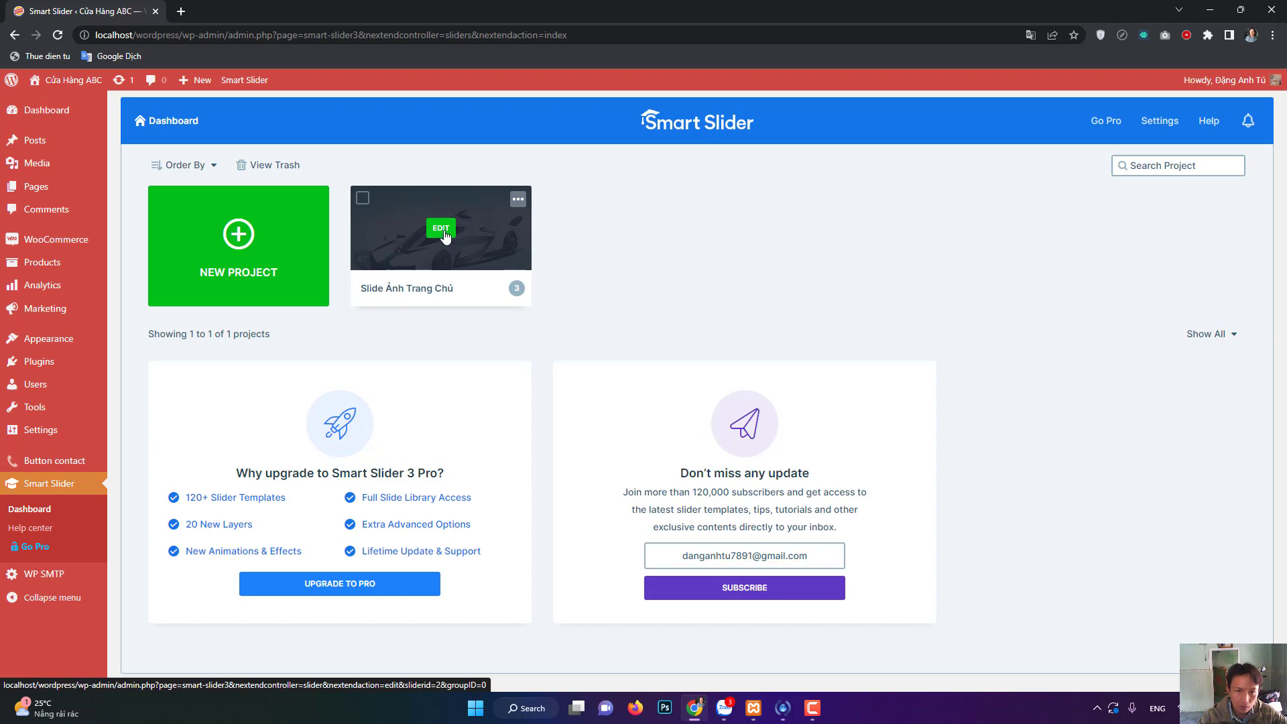
click(441, 229)
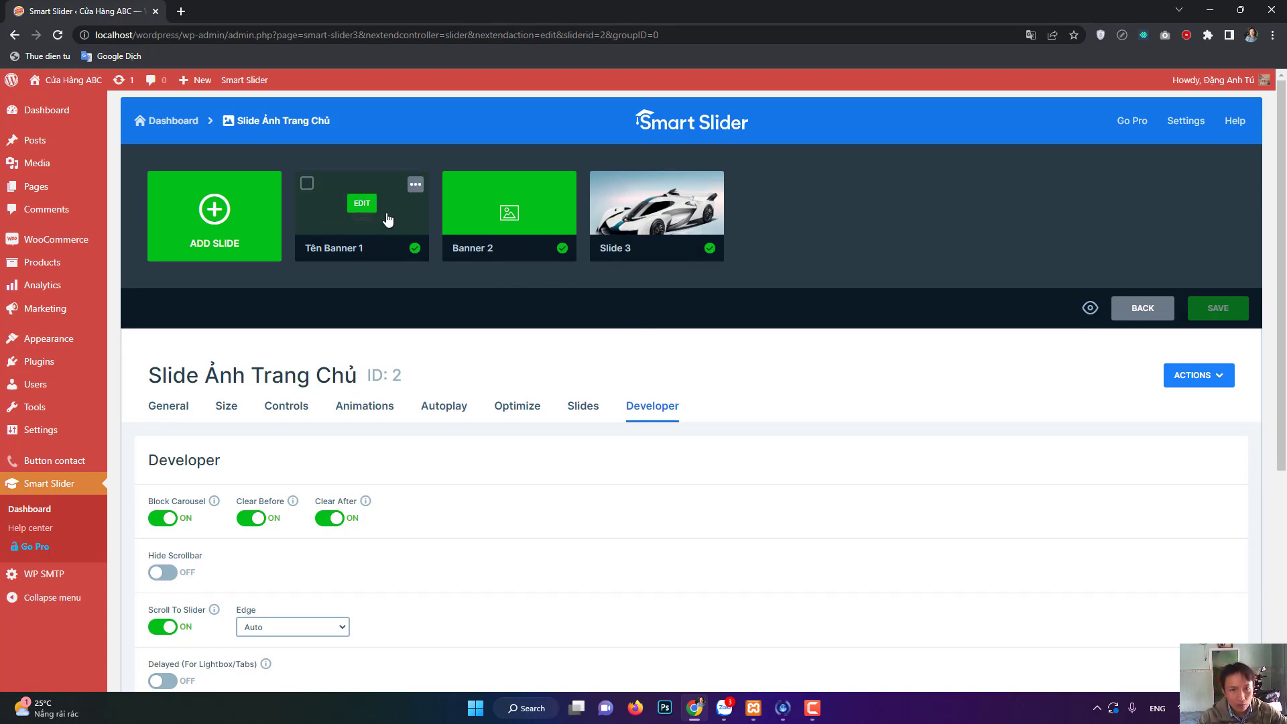
Set the slide "Banner 2" as the first slide of the slider.
mouse_move(395, 225)
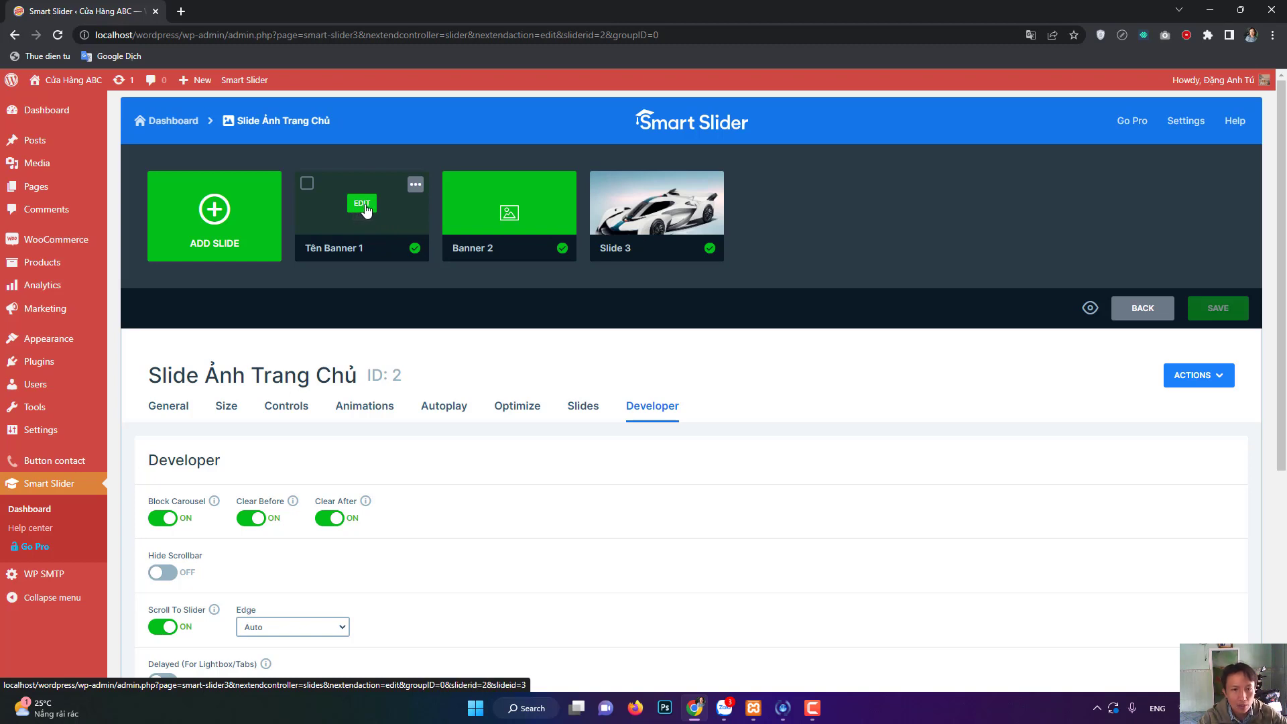
click(415, 184)
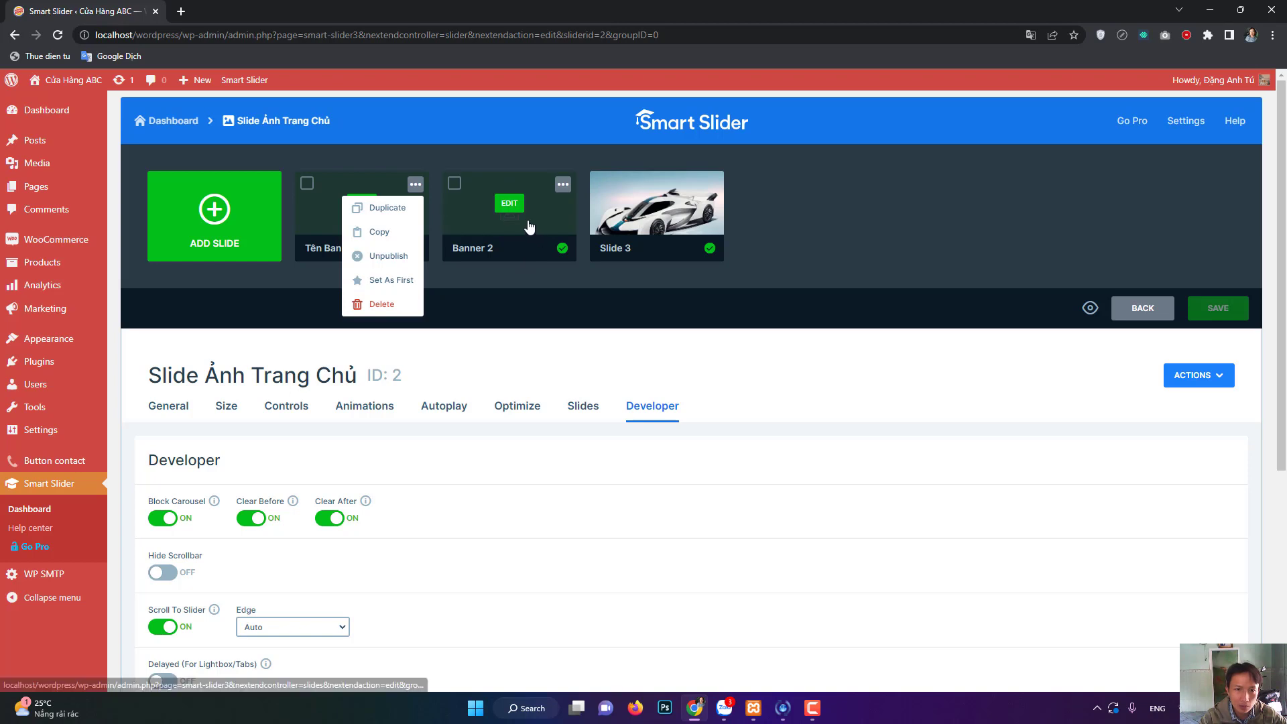
click(563, 186)
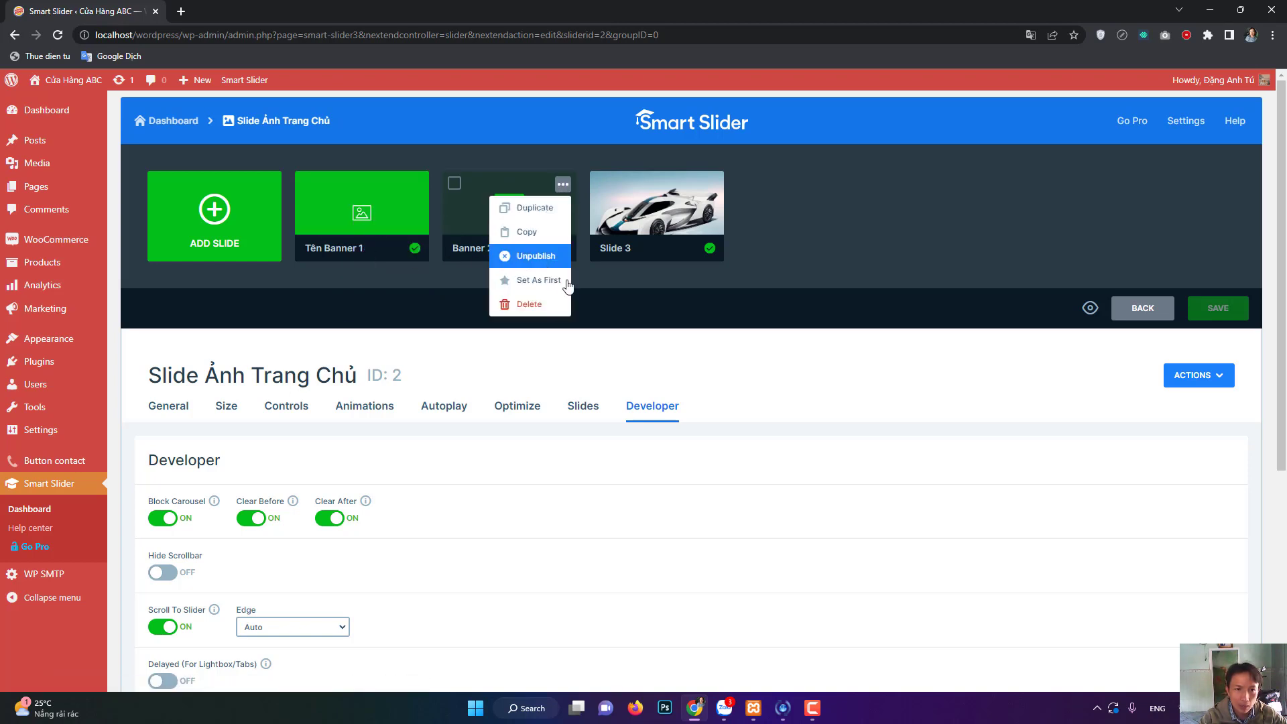
click(542, 281)
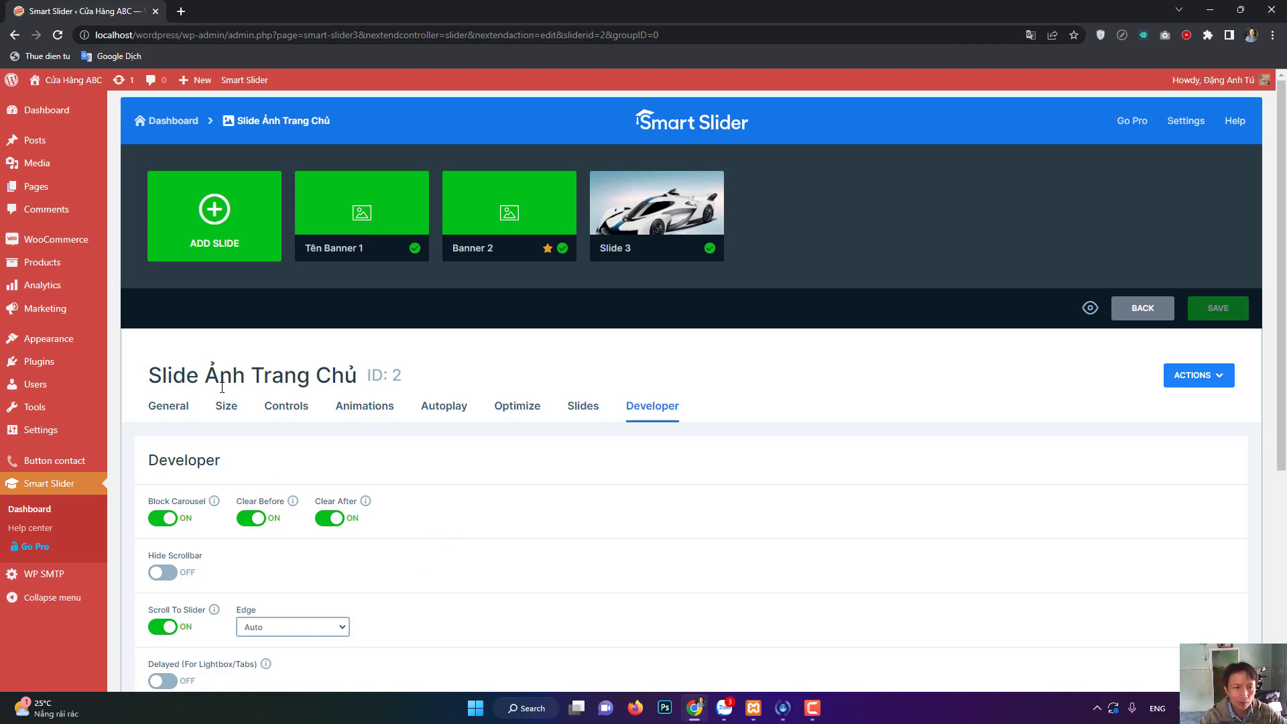
Review the slider's General settings, covering the publish shortcode, name, thumbnail, alias and slider design.
click(168, 406)
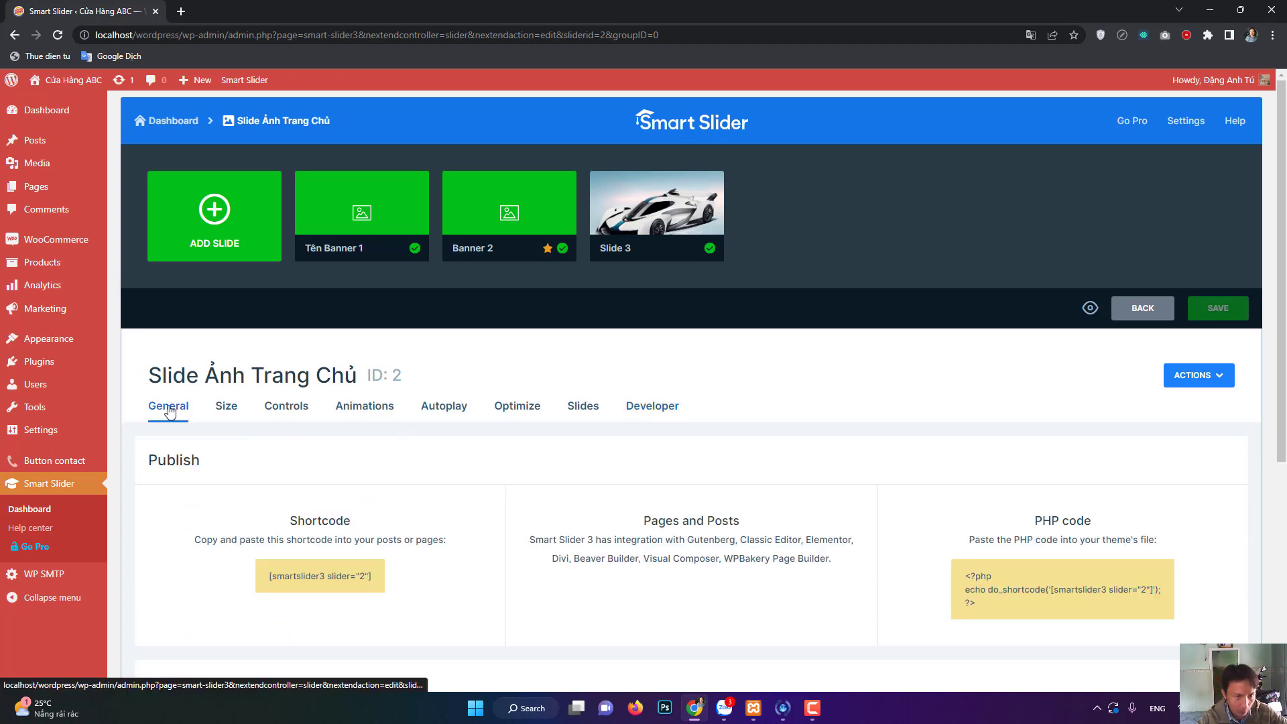
scroll(324, 487, down, 1)
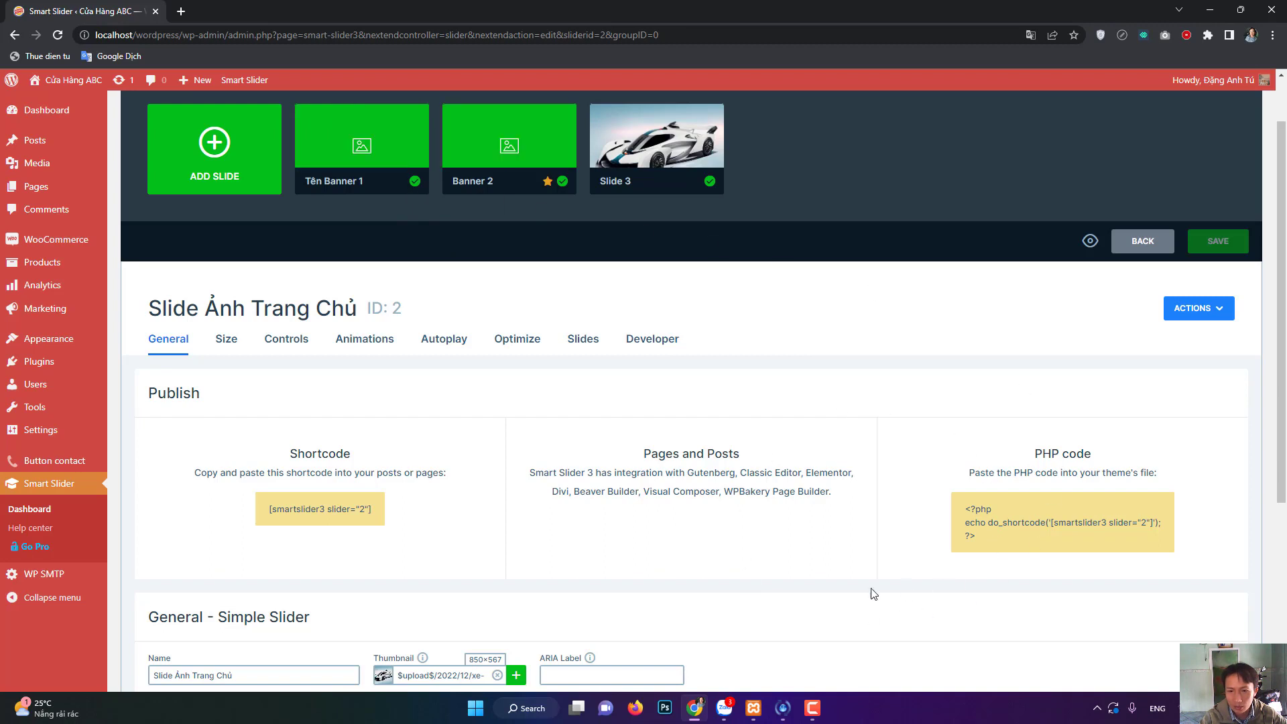
scroll(1065, 562, down, 4)
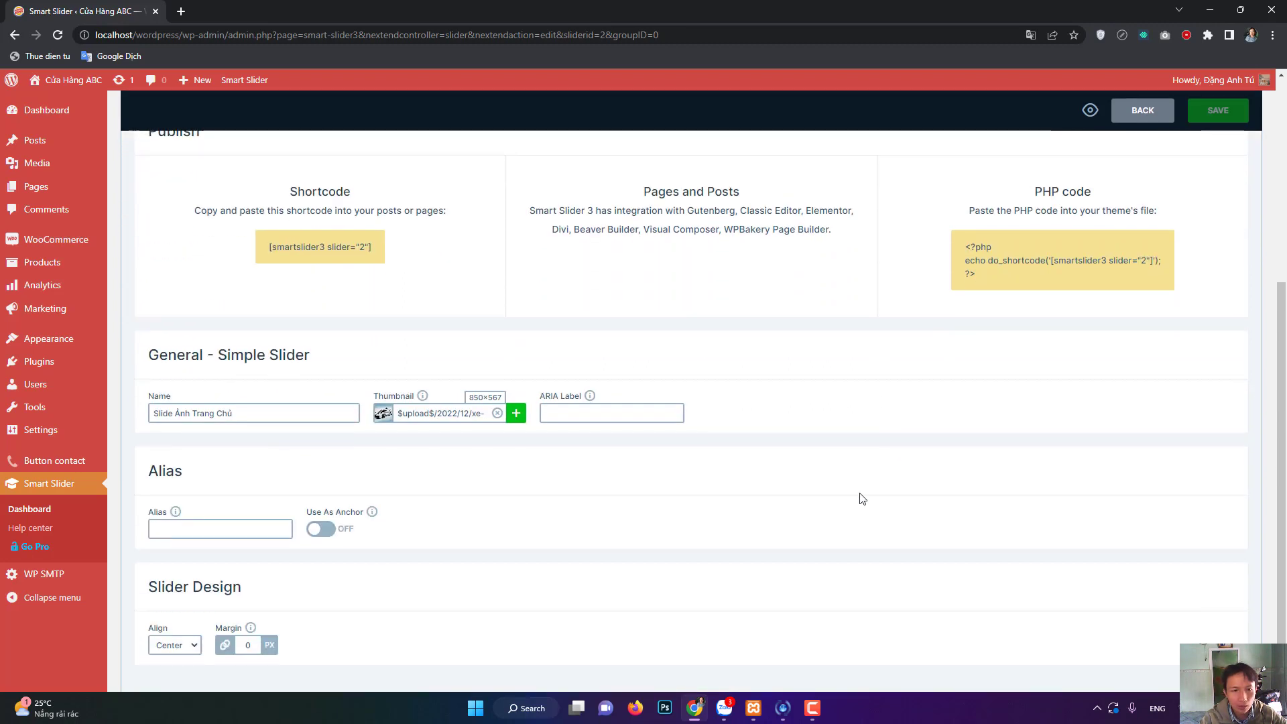
click(234, 403)
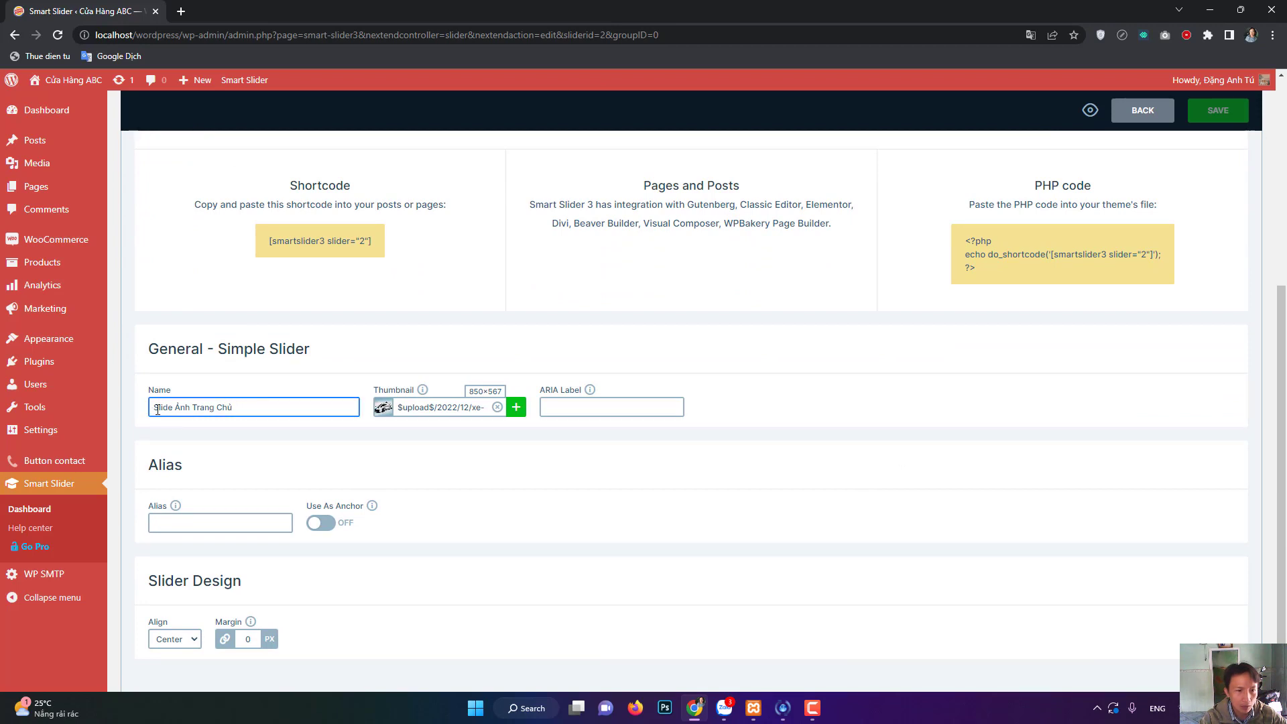
drag(155, 408, 280, 422)
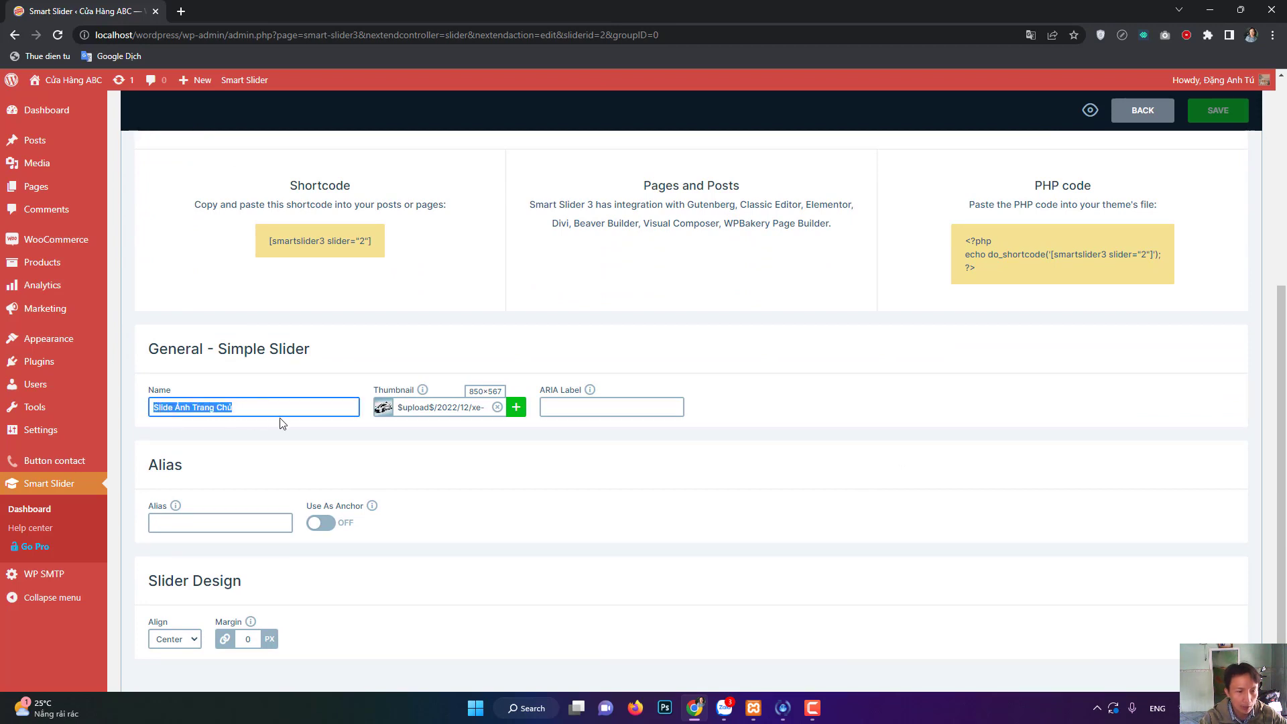
click(239, 414)
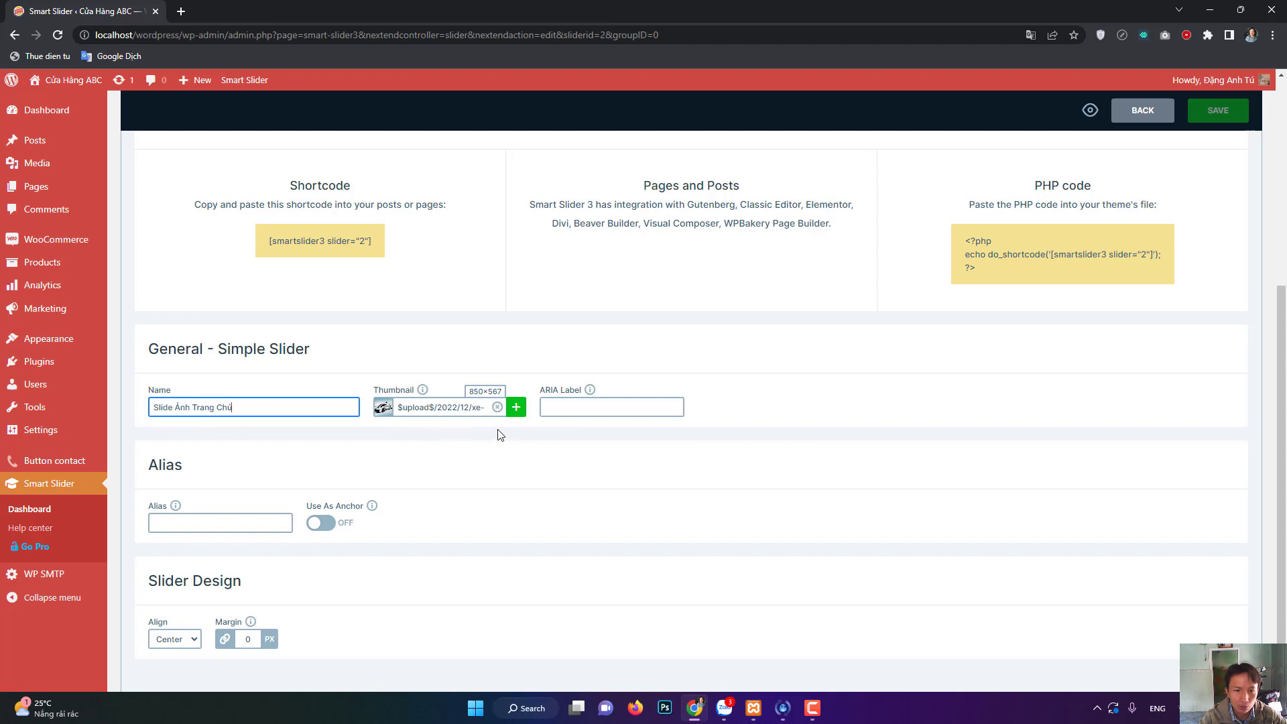
scroll(469, 417, down, 1)
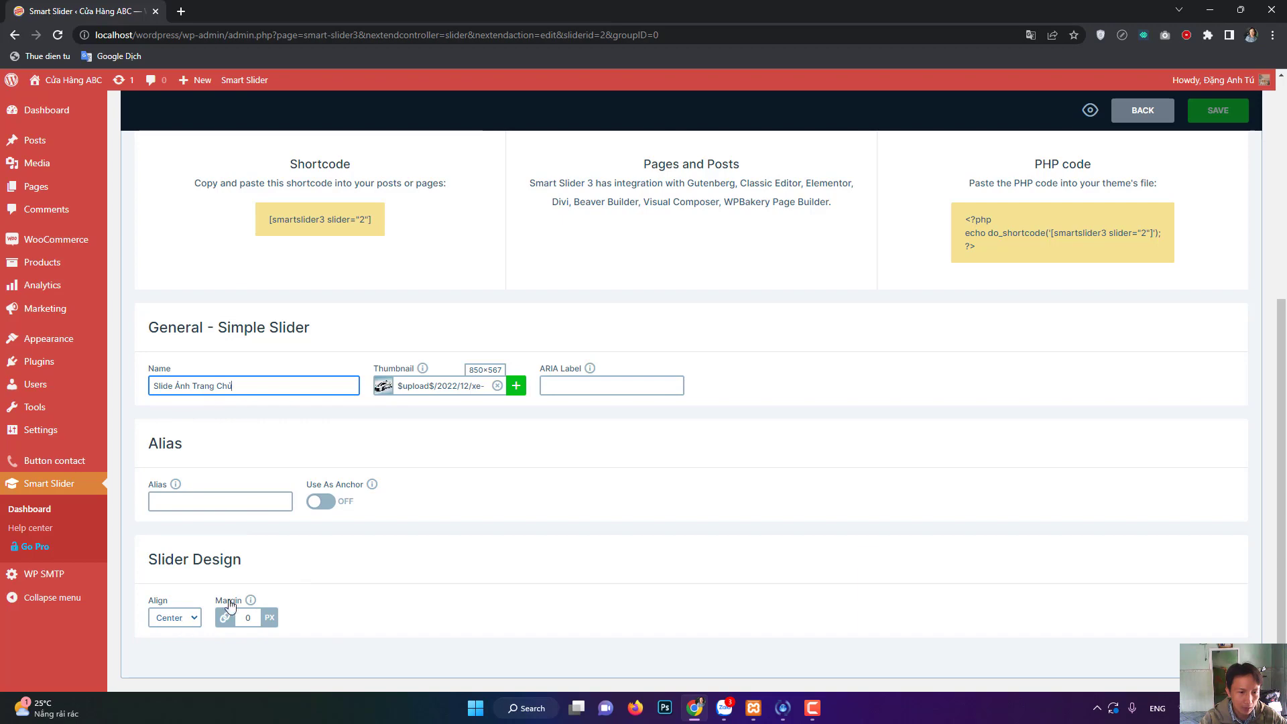
scroll(436, 569, up, 5)
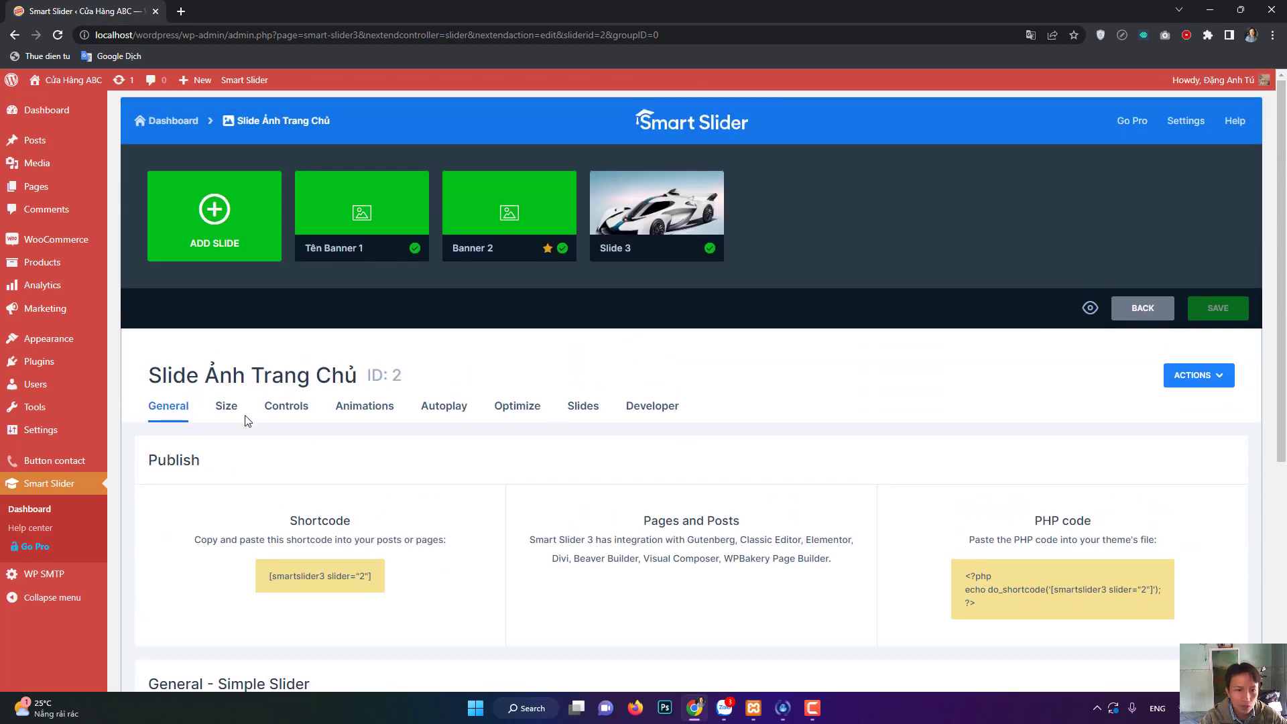
Change the slider's layout to Full width in its size settings and save the slider.
click(226, 405)
scroll(442, 536, down, 4)
scroll(402, 516, up, 2)
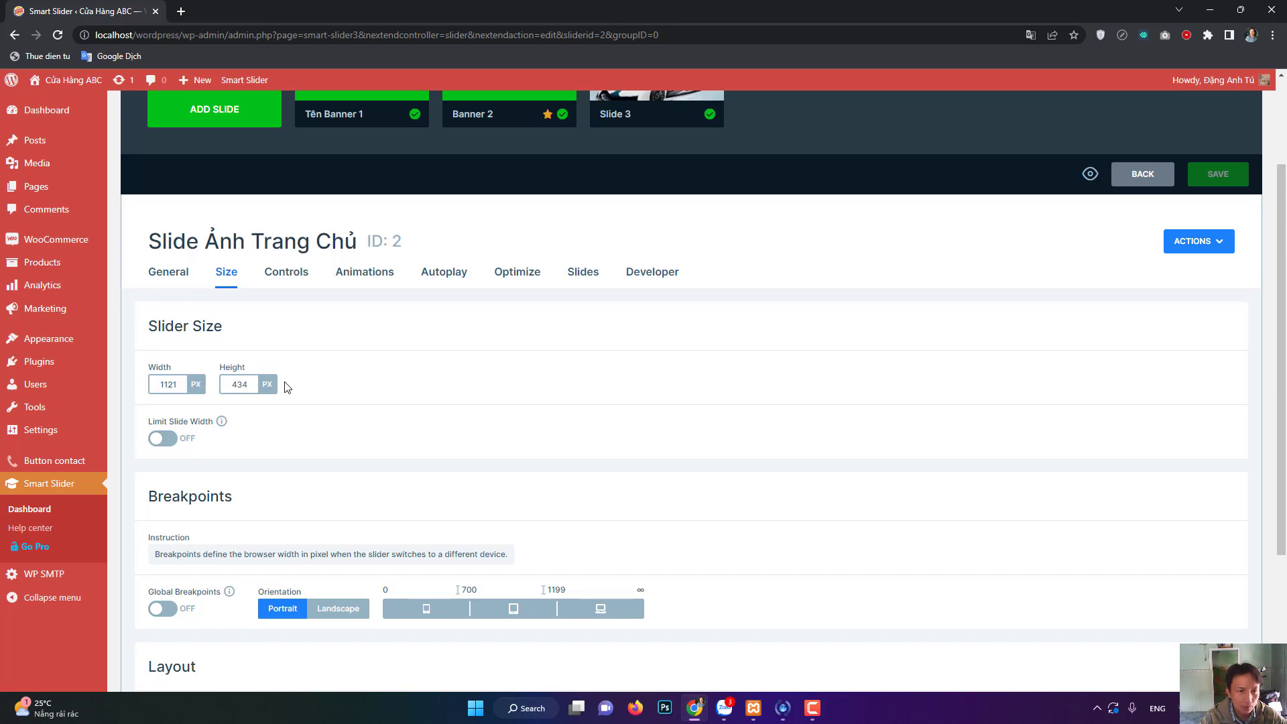
scroll(287, 387, down, 1)
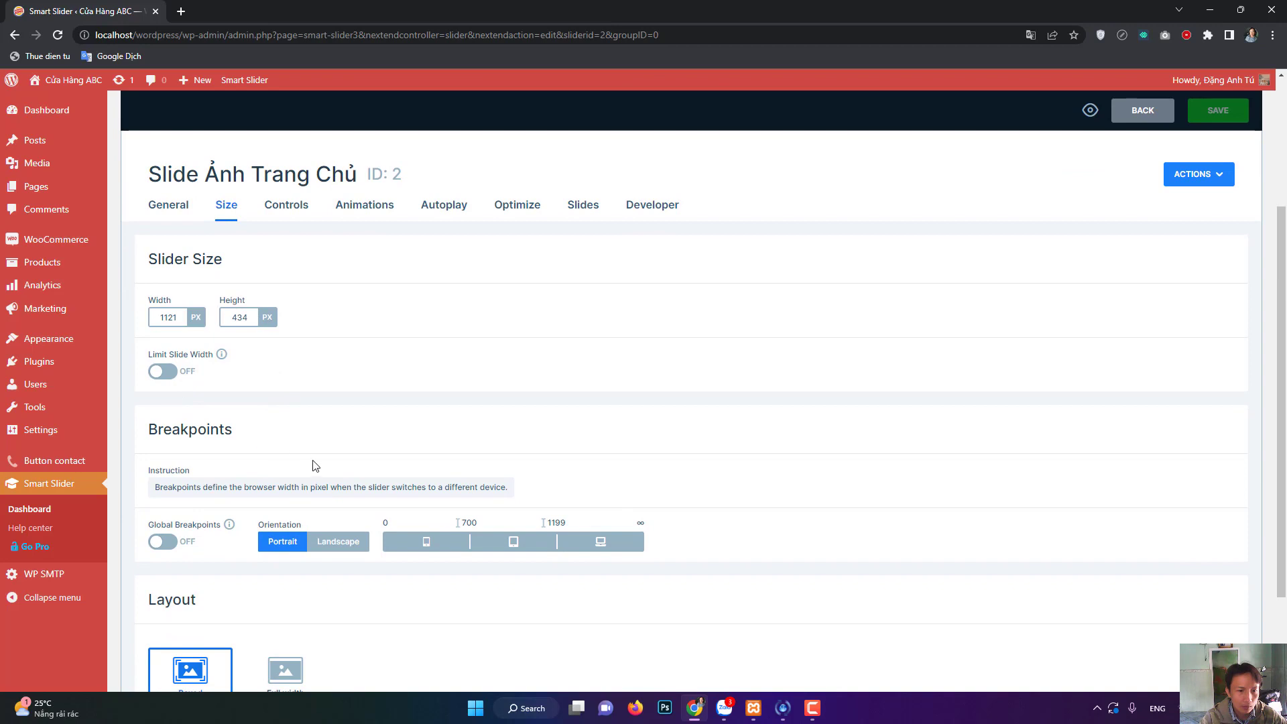
scroll(311, 463, down, 2)
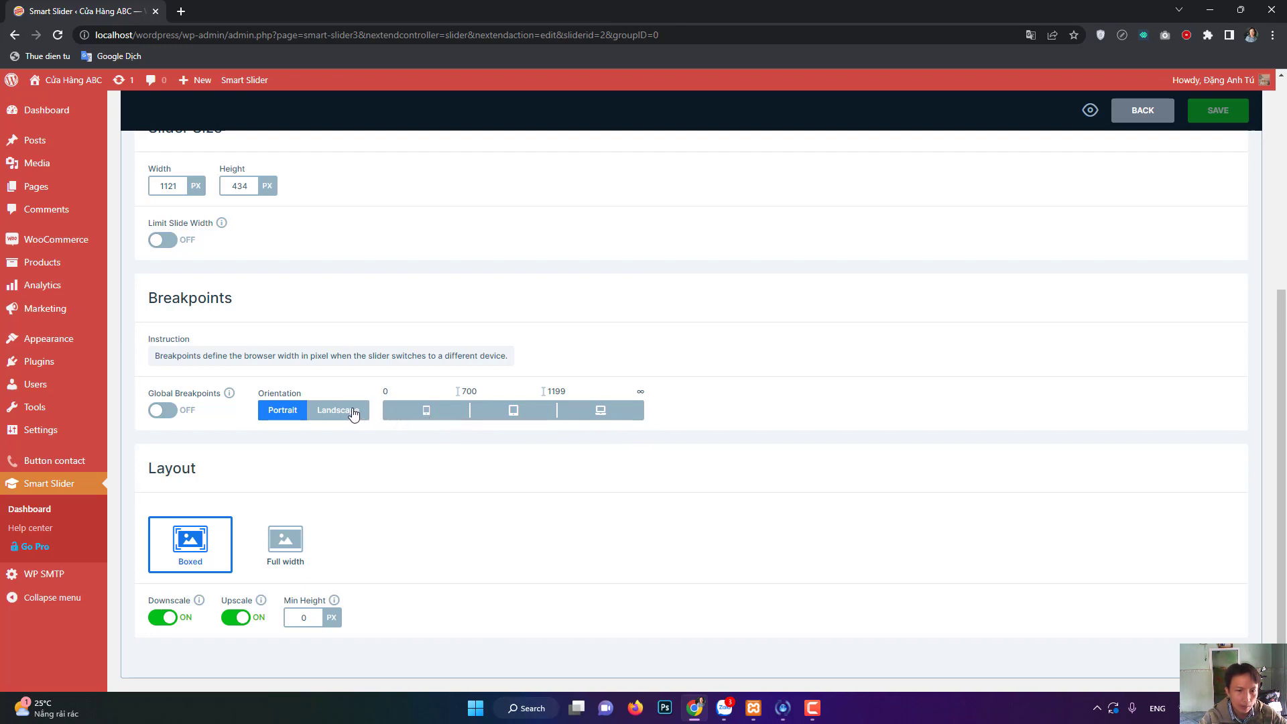
click(284, 544)
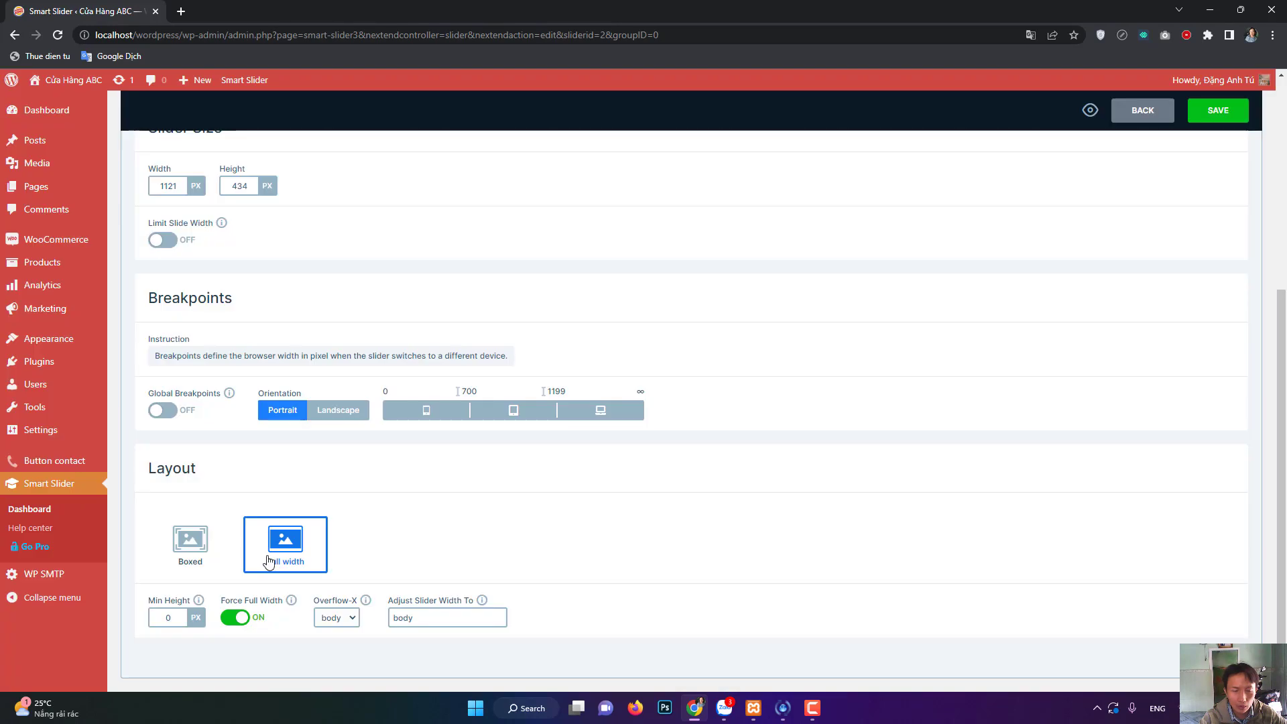
click(1218, 110)
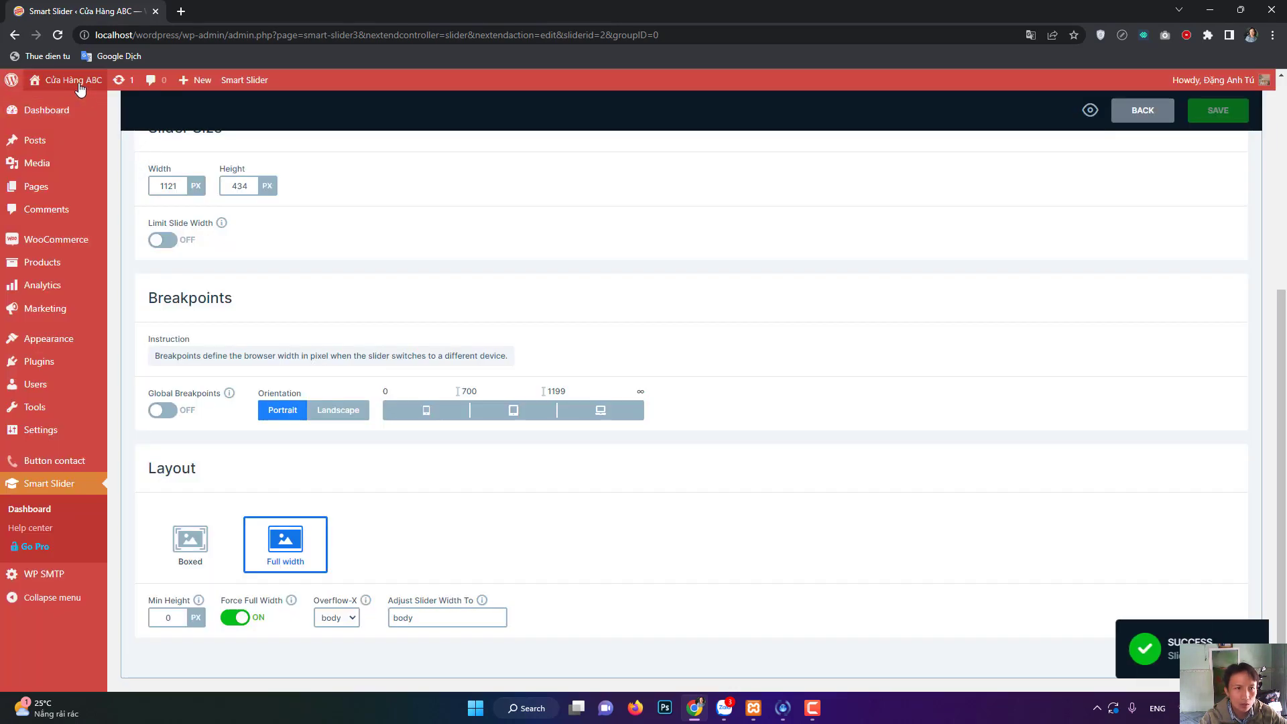
Open the site's home page in a new browser tab to check the slider.
right_click(76, 79)
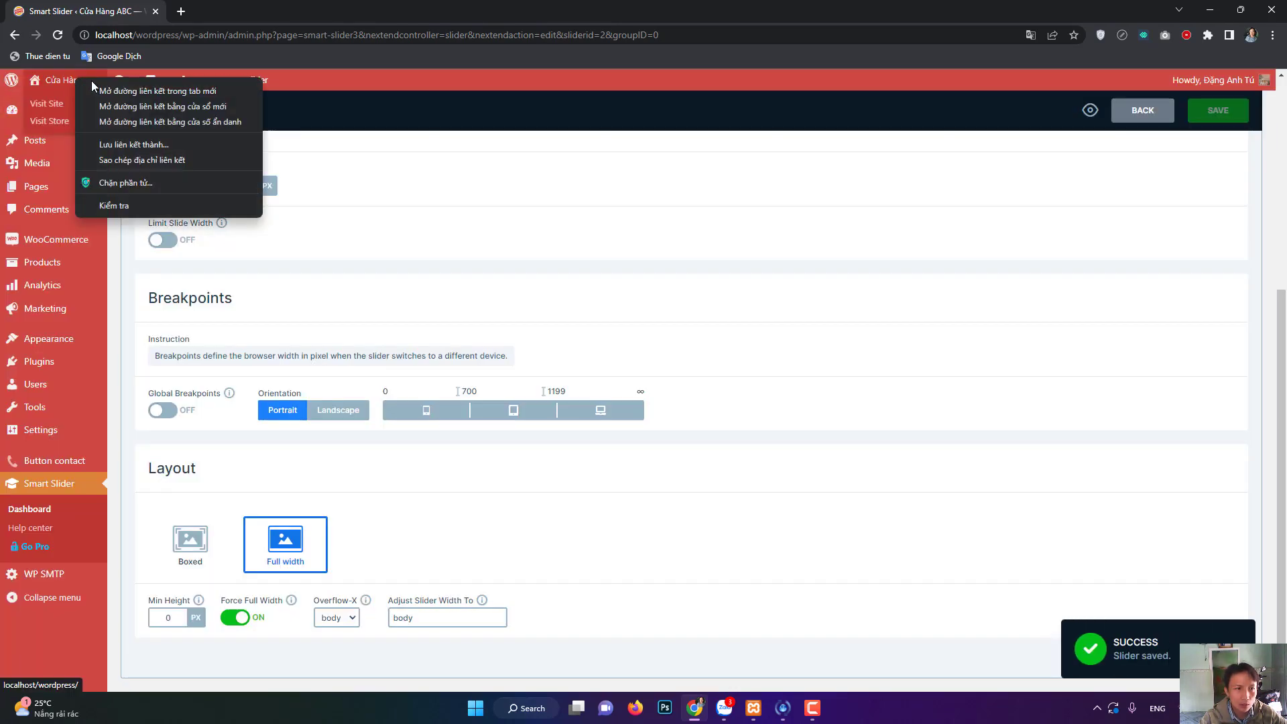
click(97, 91)
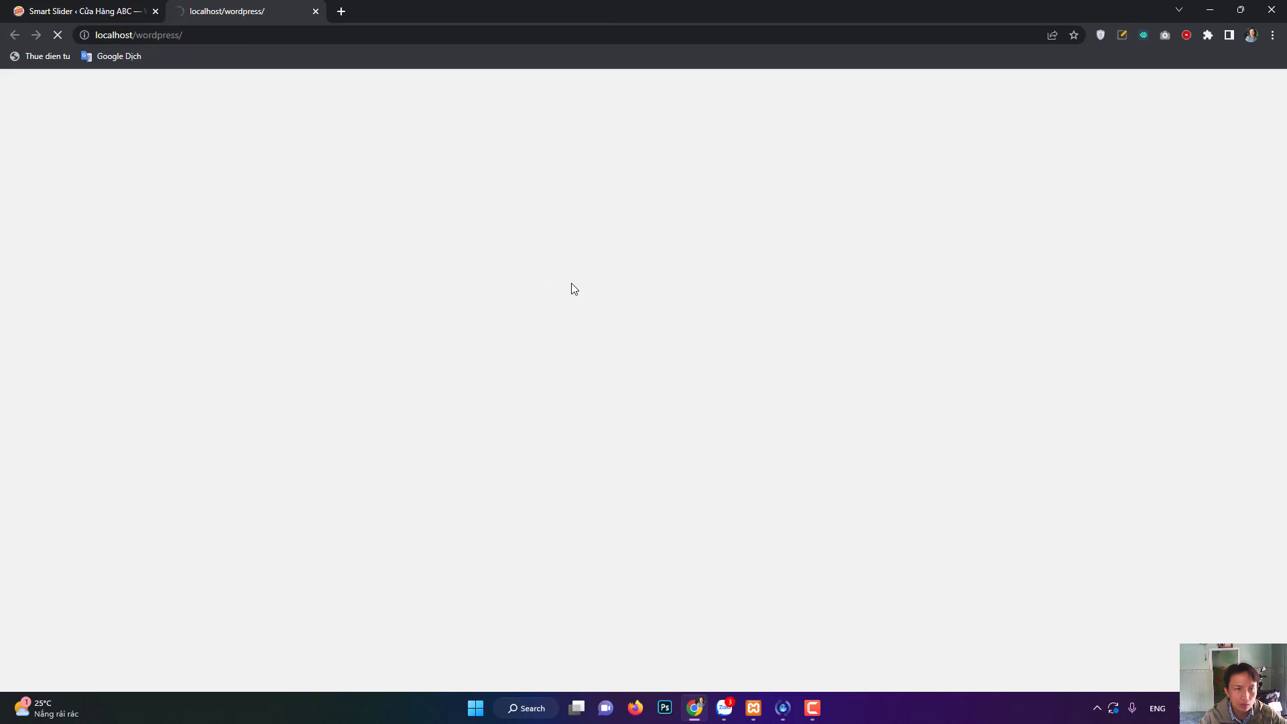
Check the full-width slider on the home page, and set its layout back to Boxed and save the slider.
scroll(977, 487, down, 1)
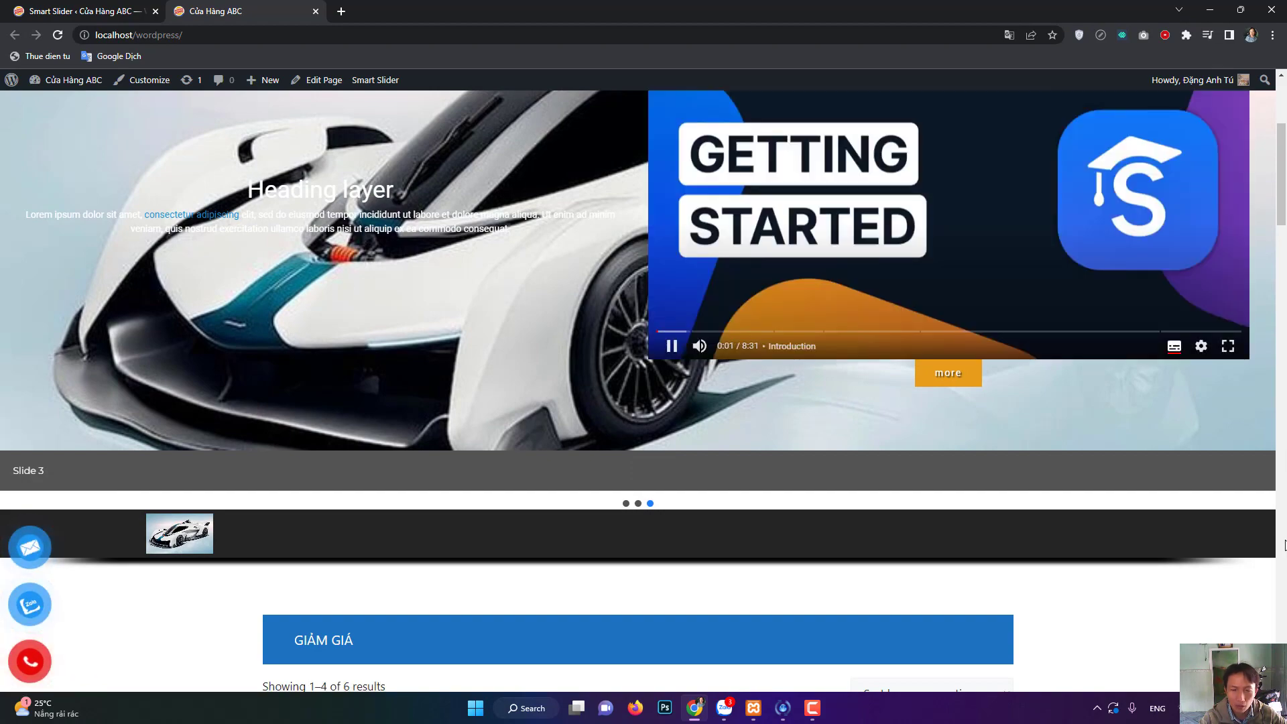
scroll(1285, 544, up, 4)
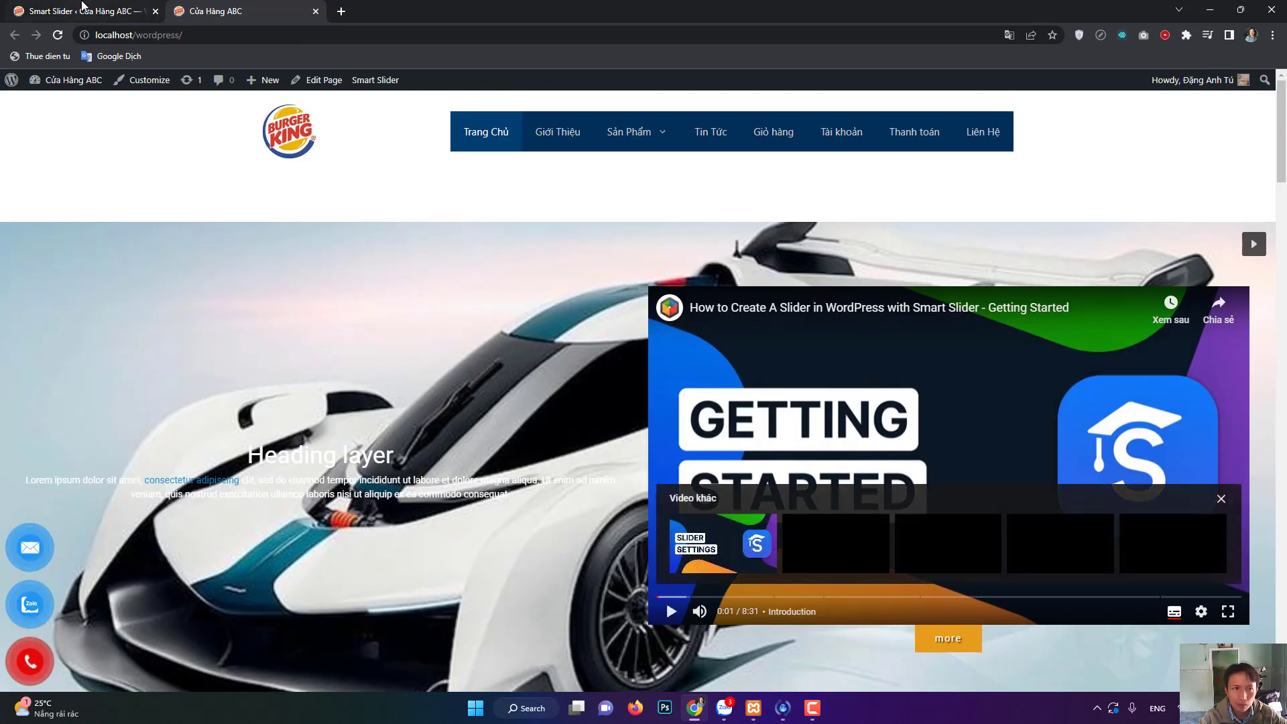
click(82, 10)
click(183, 544)
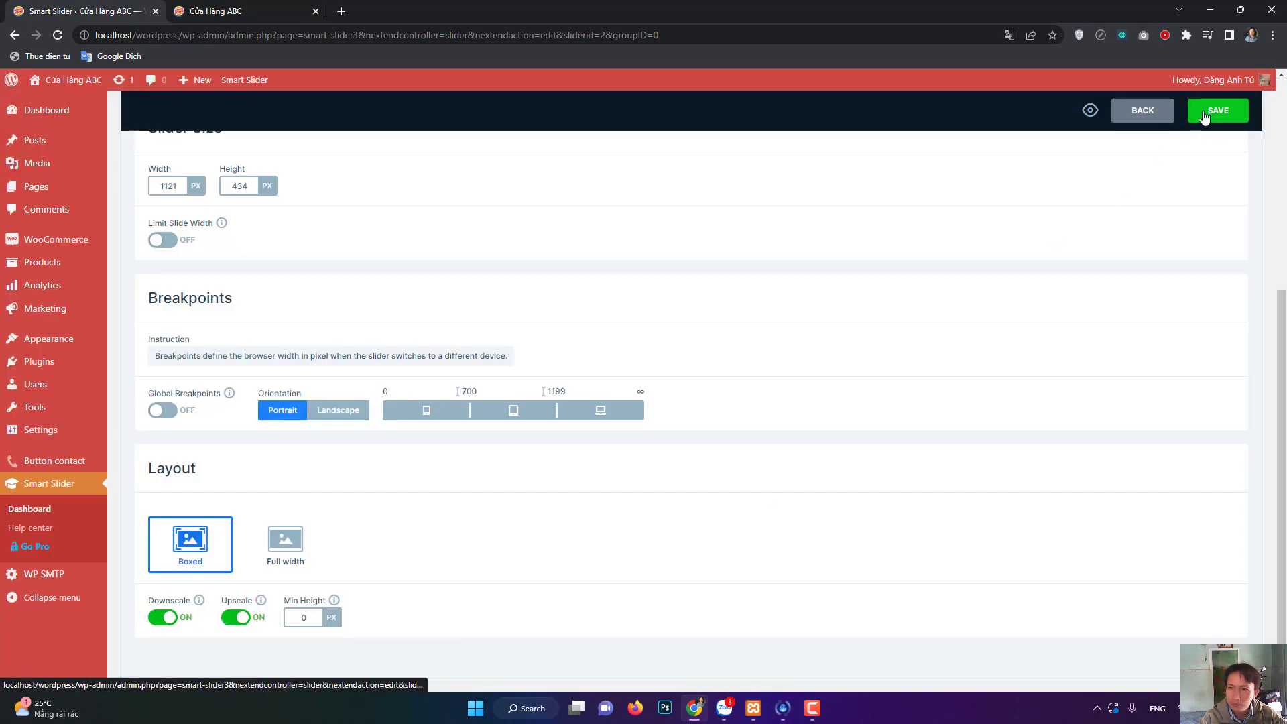
click(1205, 113)
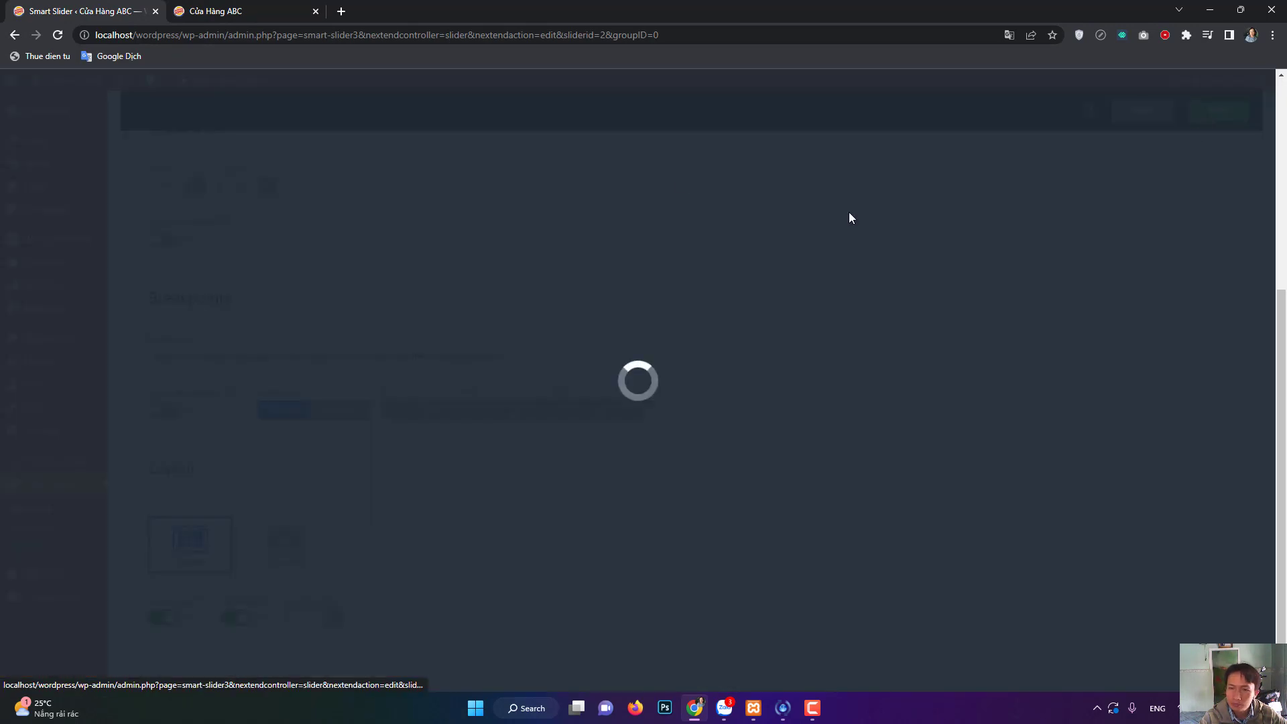
Reload the site's home page to check the slider in its Boxed layout.
click(253, 9)
click(57, 35)
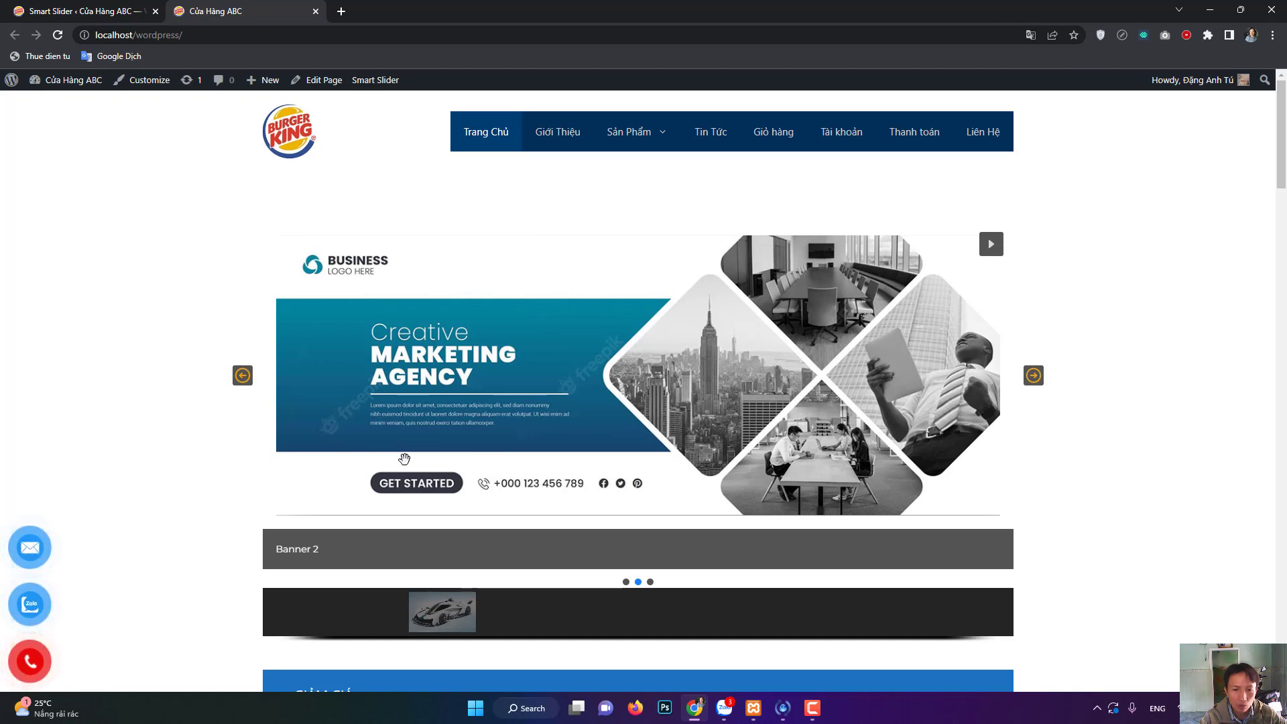
key(ctrl+Tab)
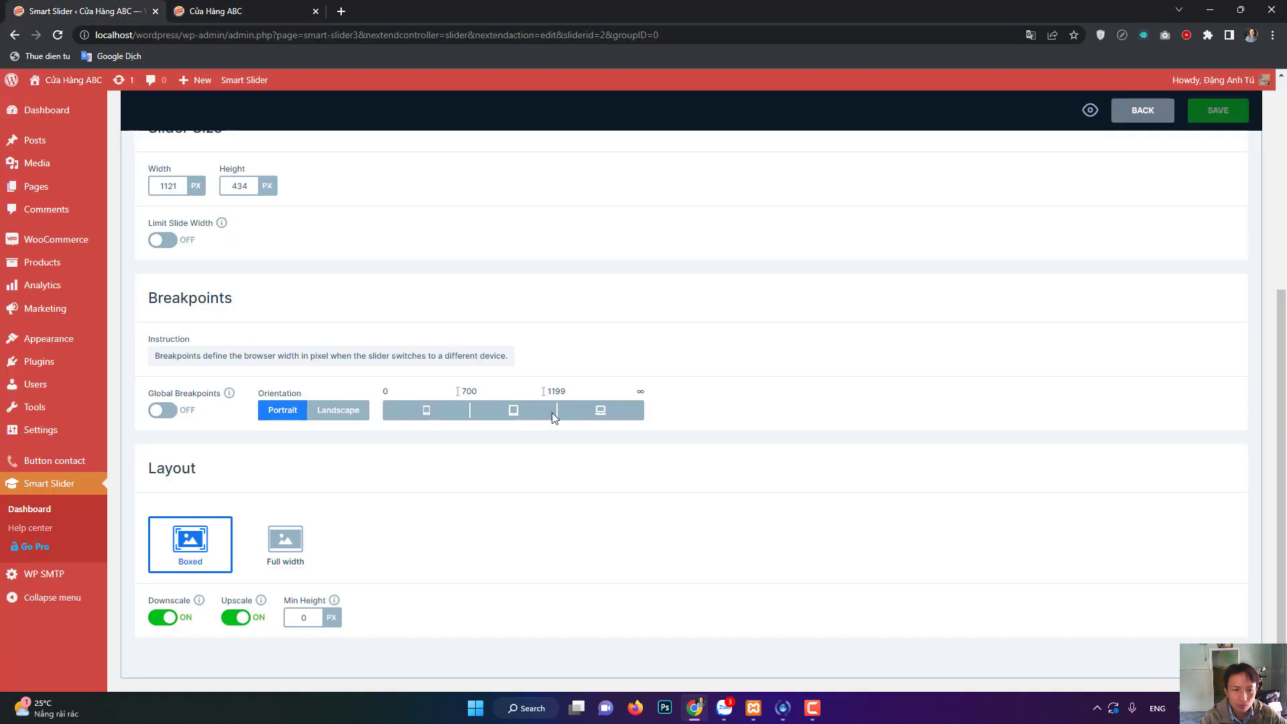
Open the slider's Controls settings, and try the arrows and the autoplay control of the slider on the home page.
scroll(482, 449, up, 5)
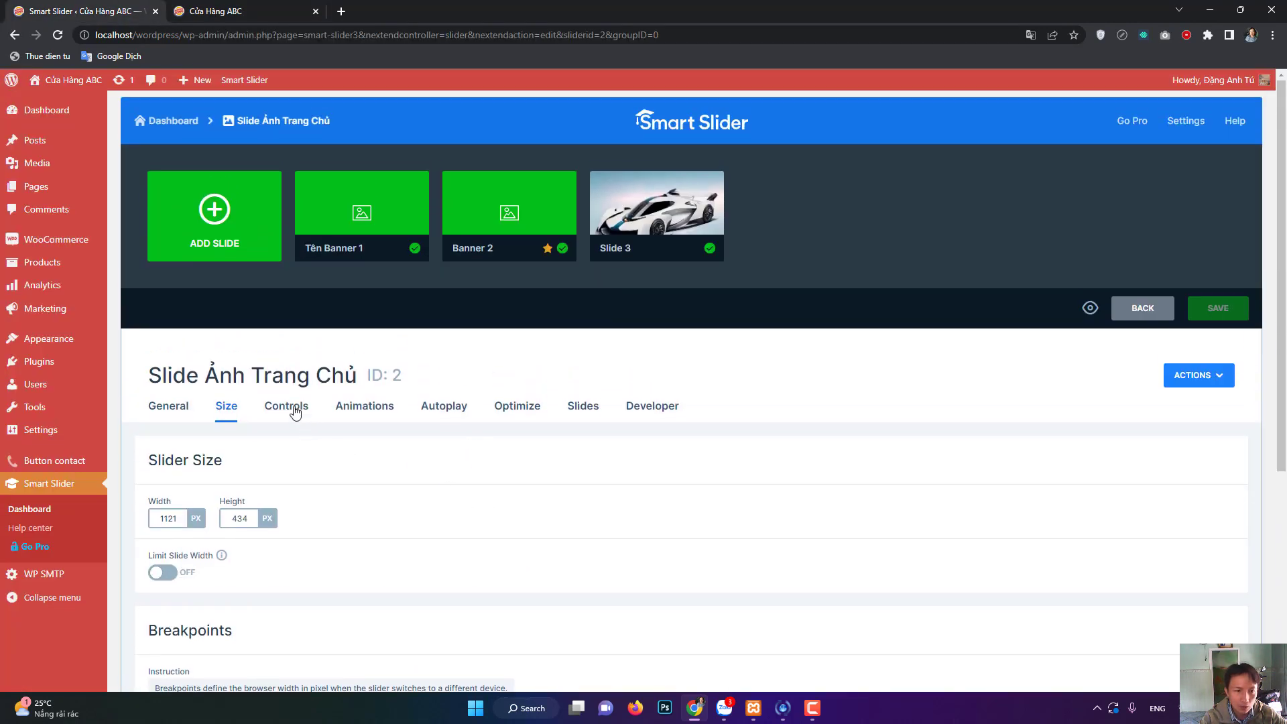
click(293, 411)
key(ctrl+Tab)
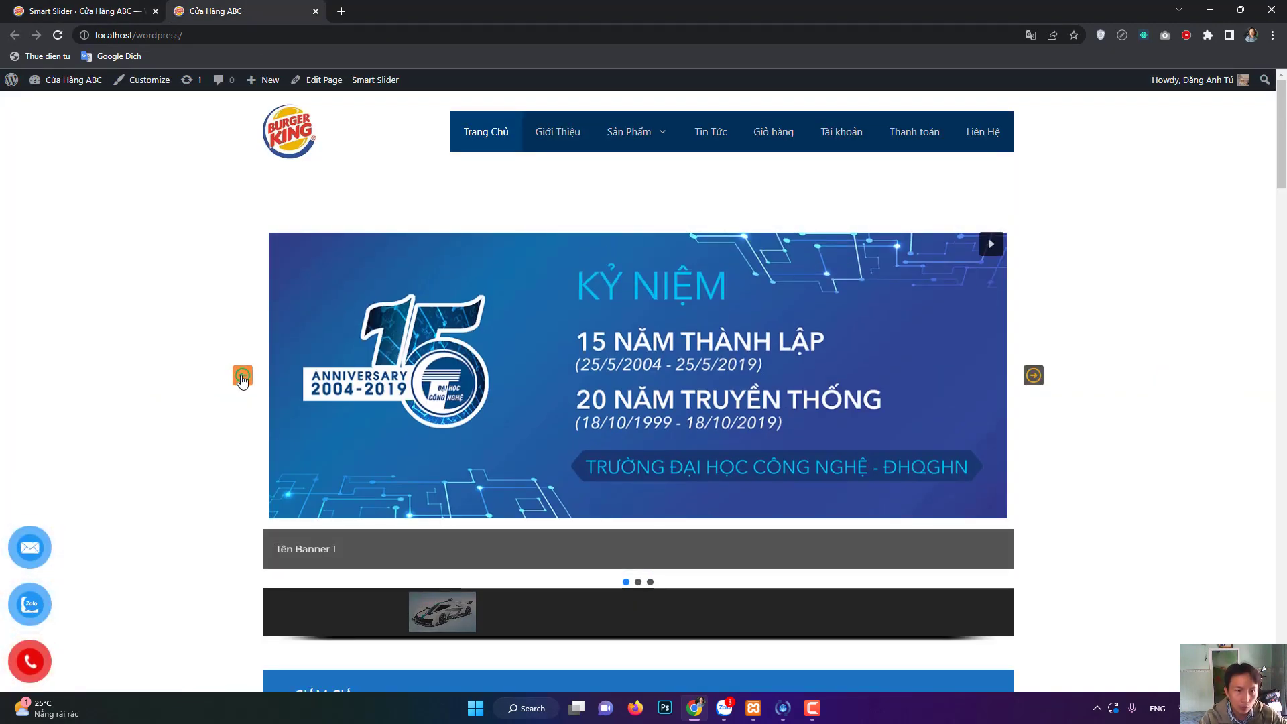
click(1034, 377)
click(992, 245)
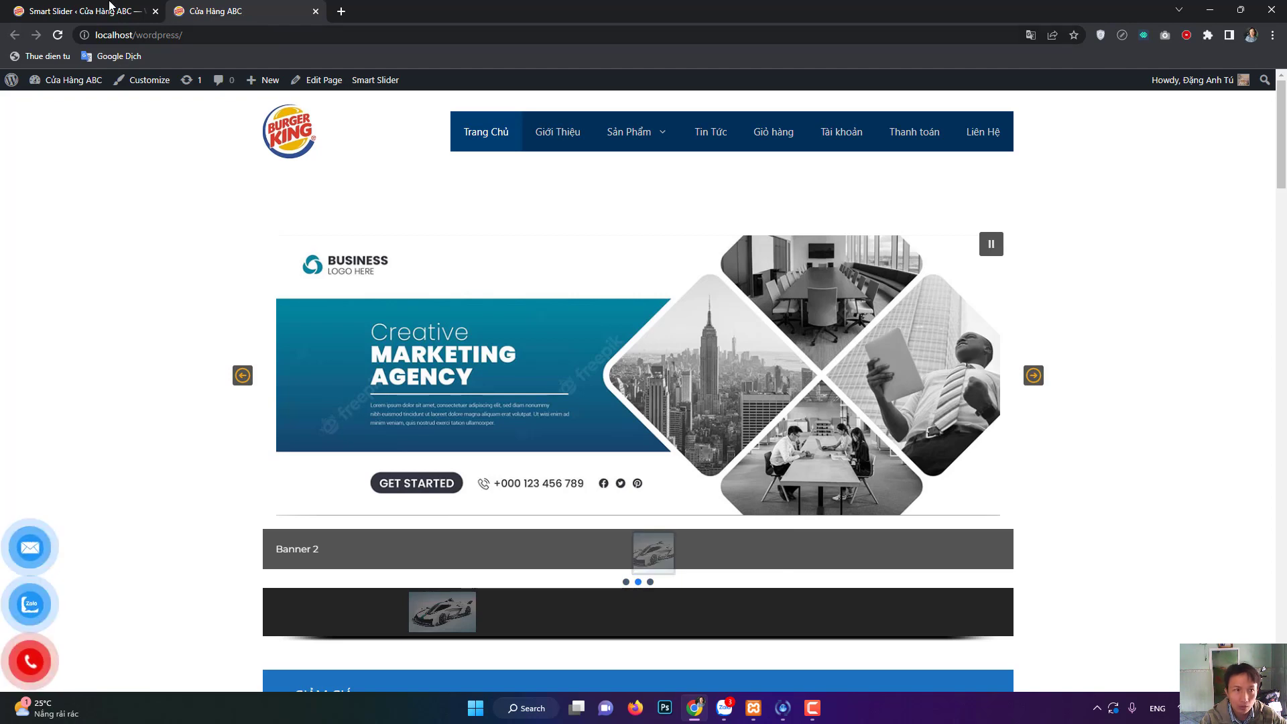
Review the Drag setting of the slider controls and test it by swiping the home page slider horizontally in both directions.
key(ctrl+Tab)
scroll(670, 590, down, 2)
scroll(640, 574, down, 1)
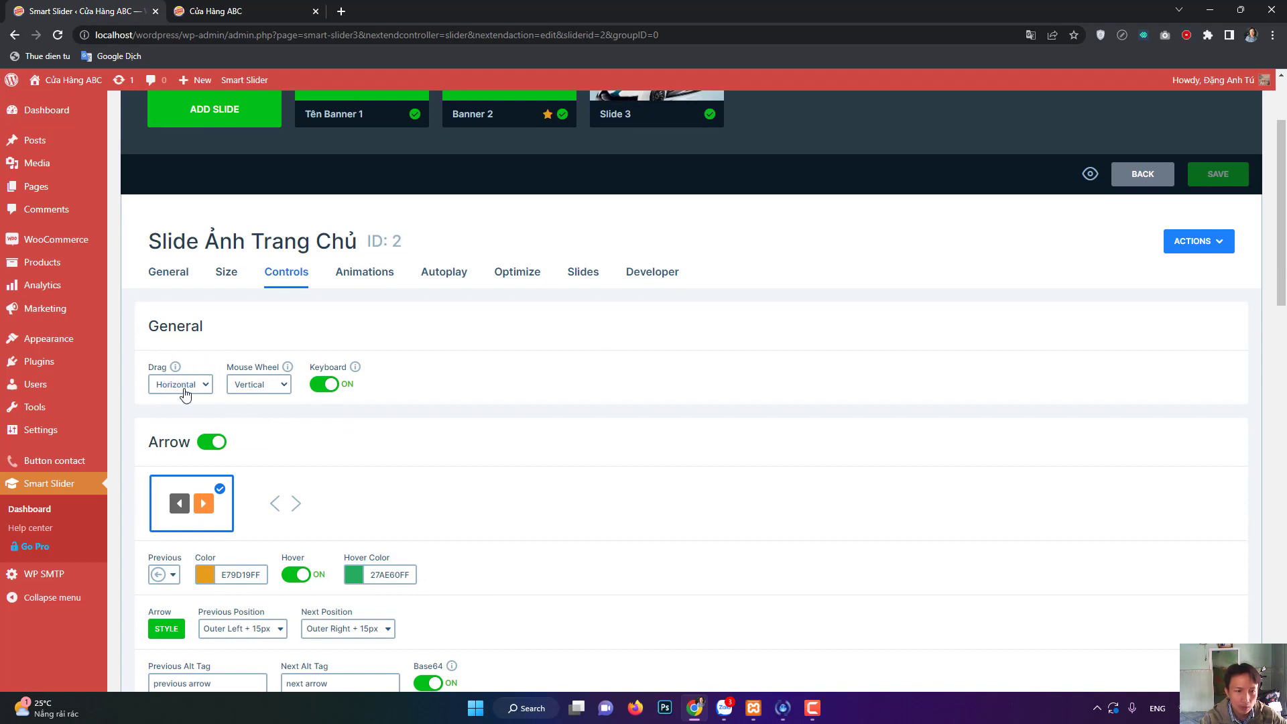
click(251, 8)
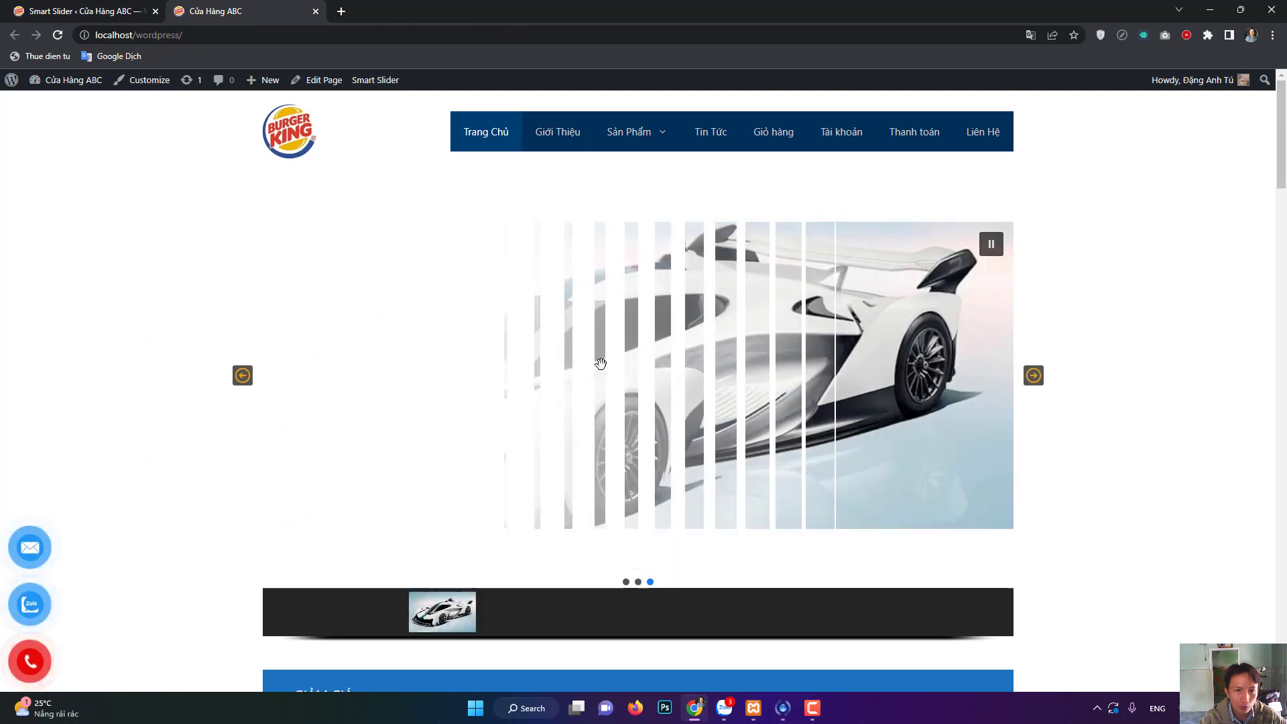
drag(621, 457, 892, 494)
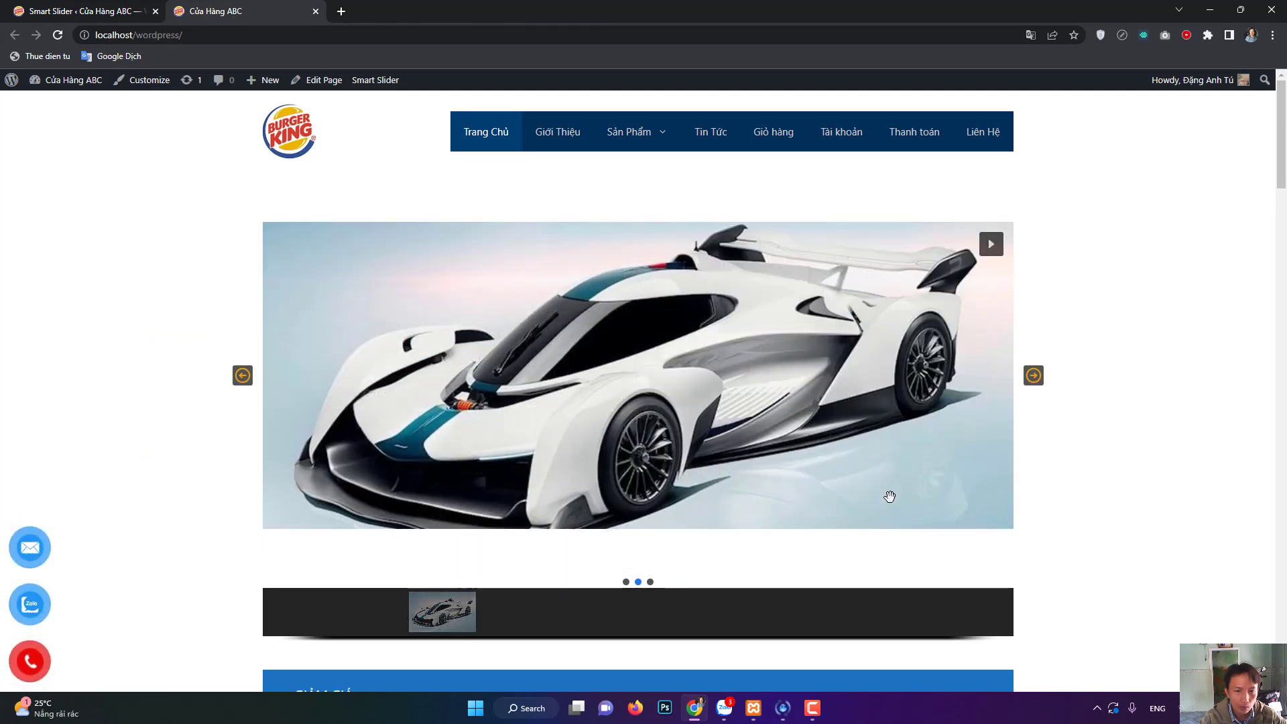
drag(639, 469, 922, 502)
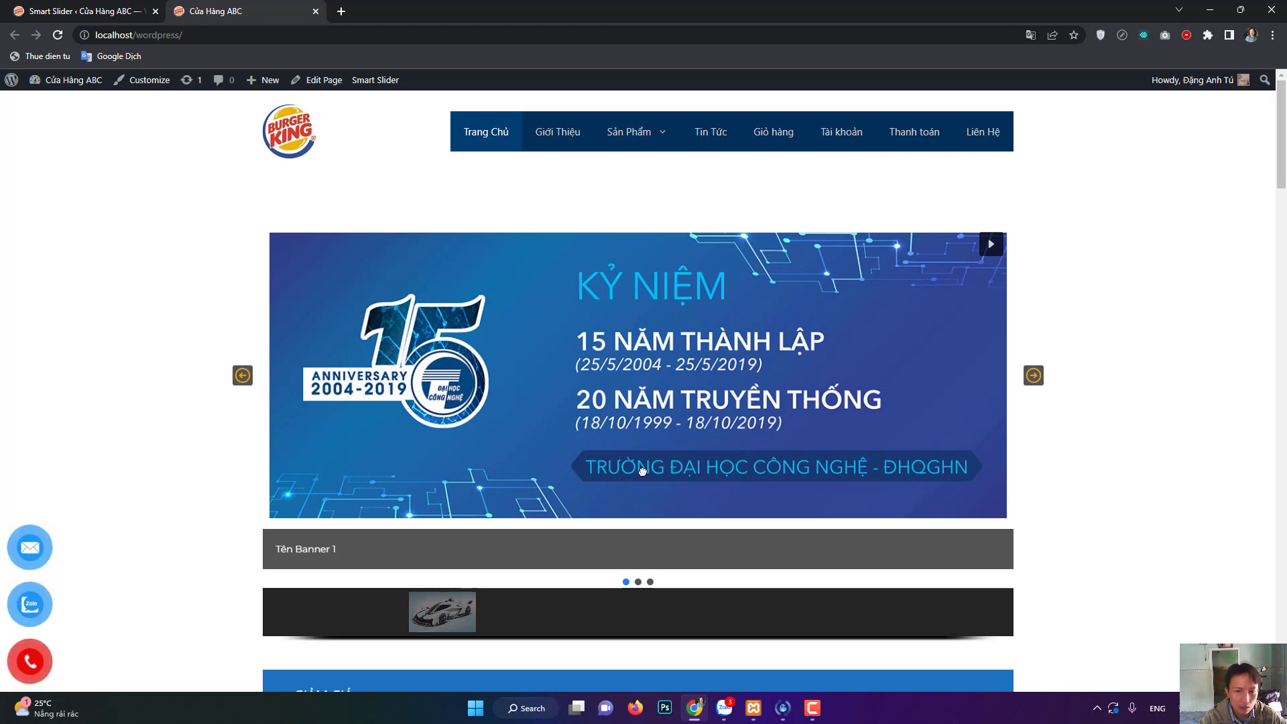
drag(744, 482, 445, 508)
drag(938, 496, 746, 486)
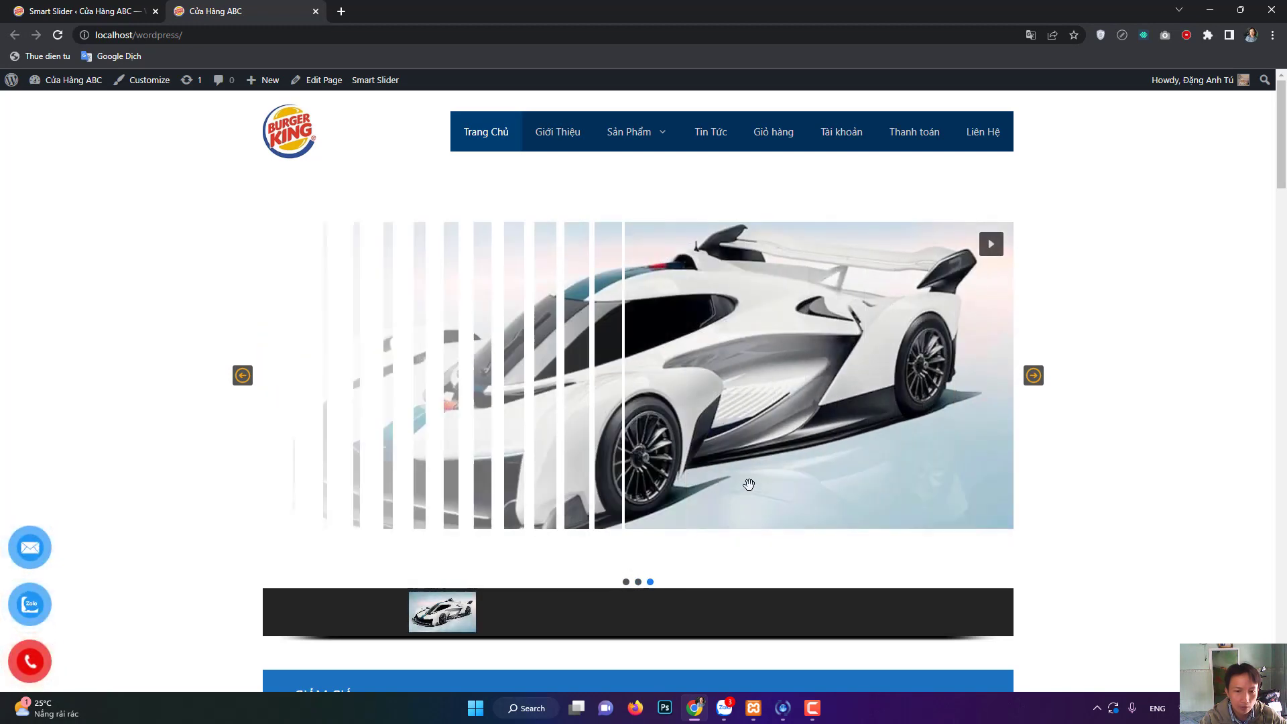
Compare the slider's Mouse Wheel and Arrow control settings with the slider on the home page.
click(84, 10)
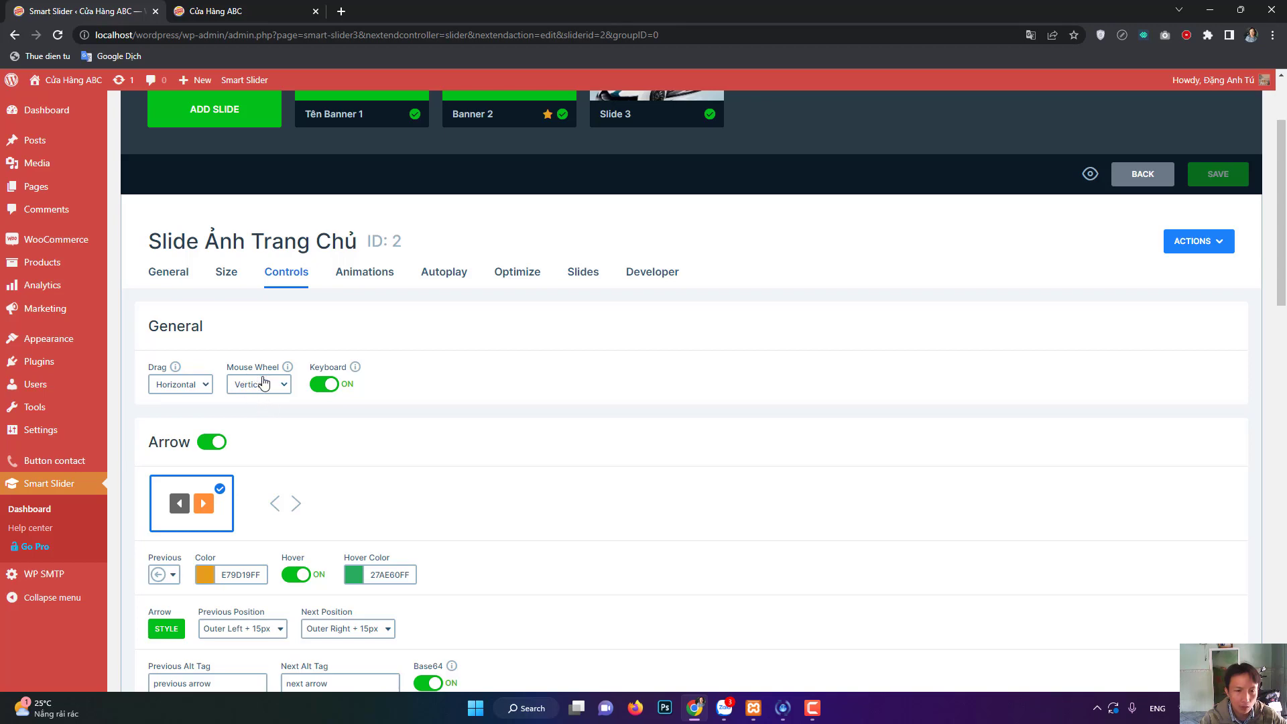
click(221, 10)
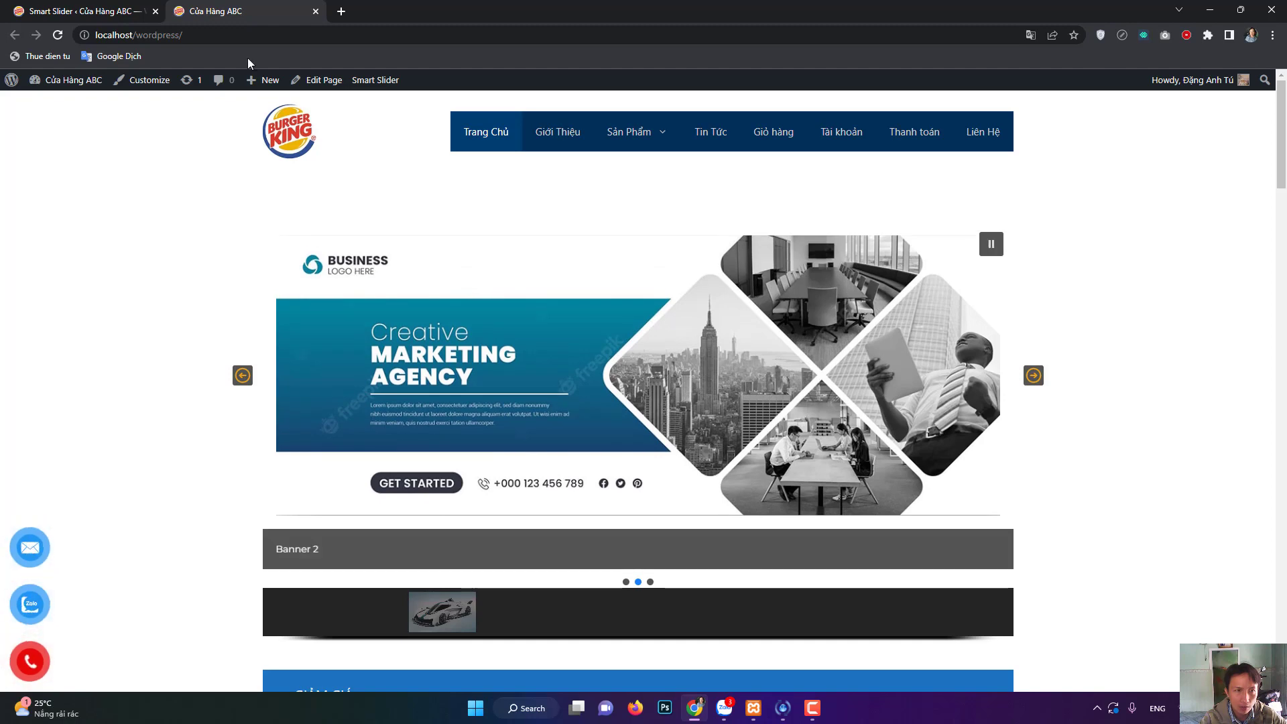
click(84, 11)
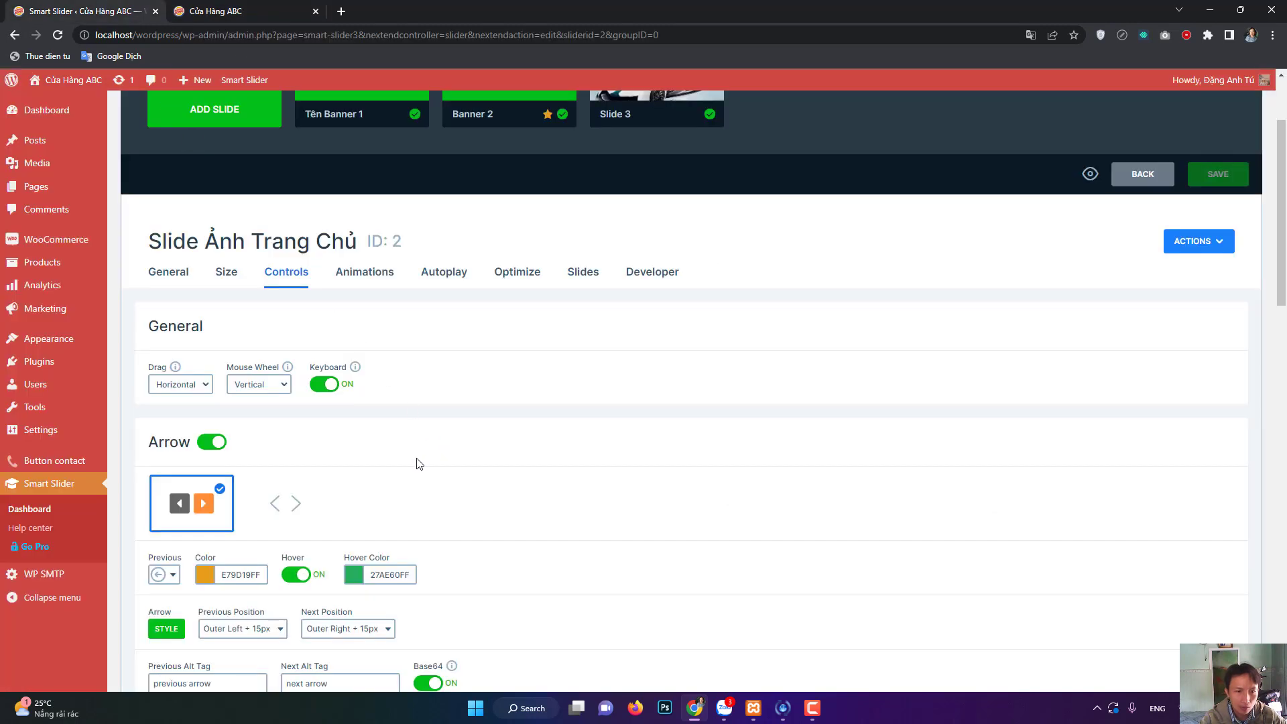
scroll(419, 464, down, 1)
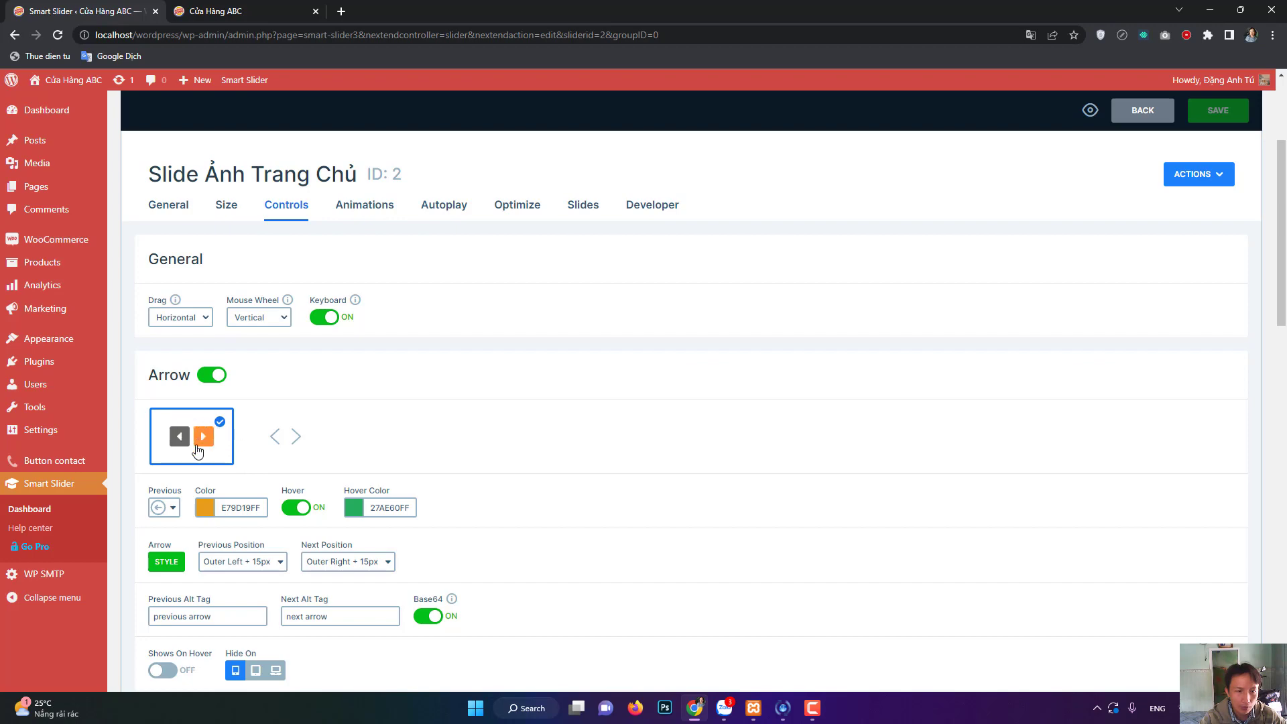
click(214, 10)
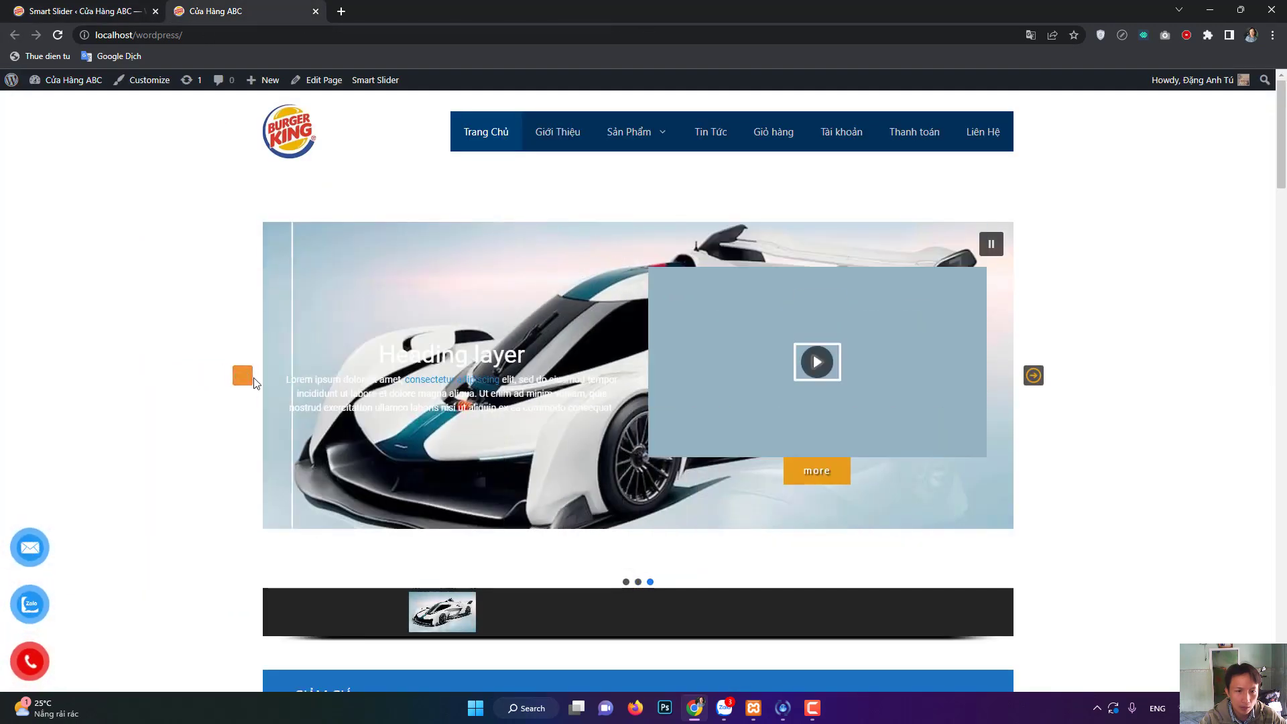
key(ctrl+shift+Tab)
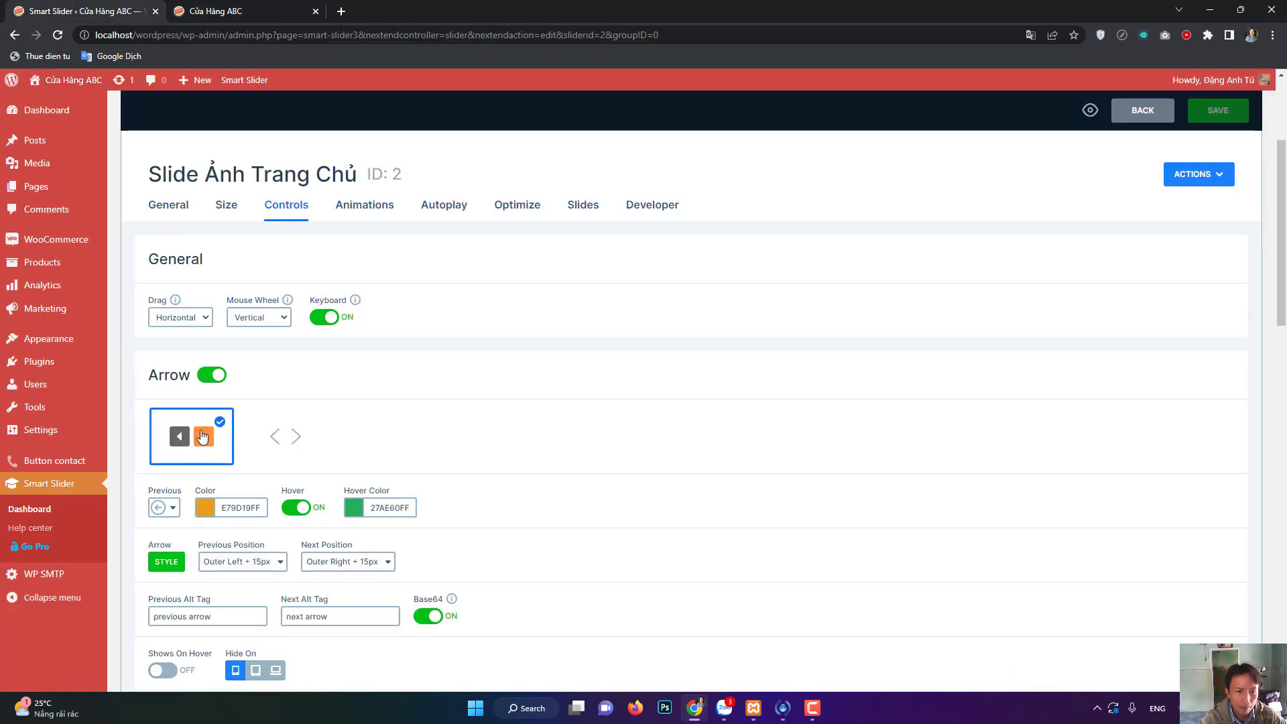
scroll(326, 475, down, 1)
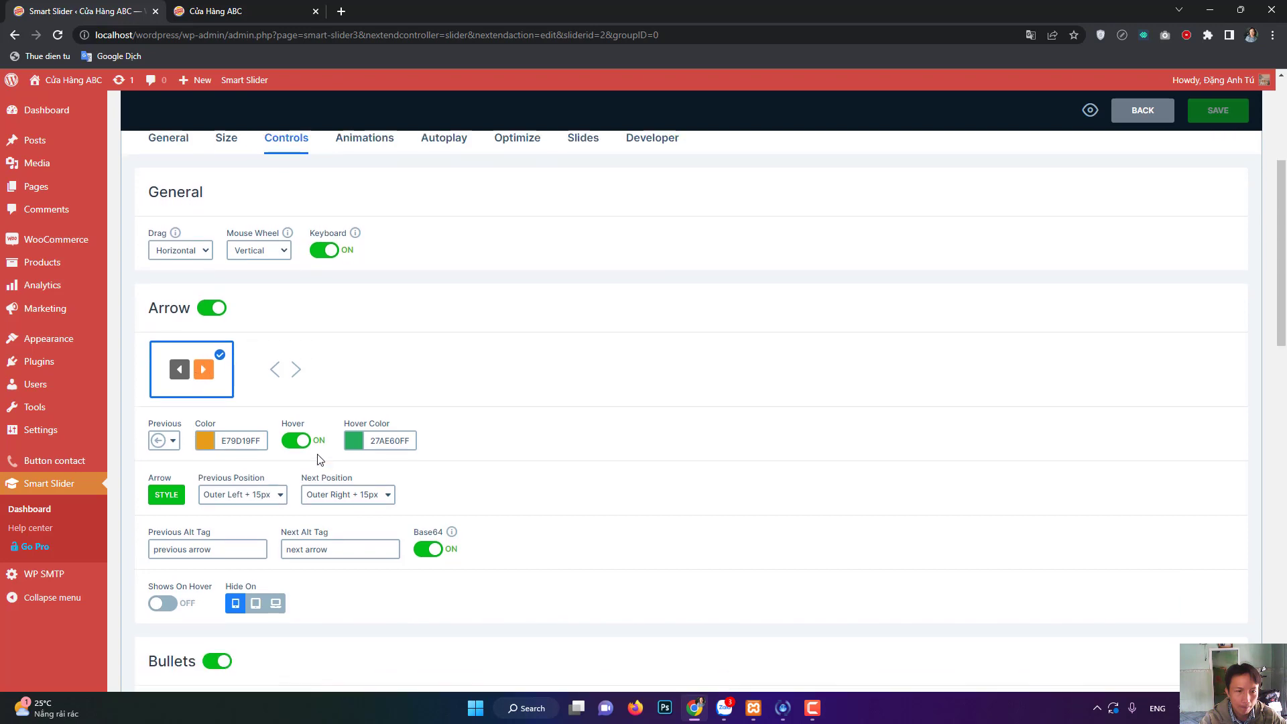
Try the thin chevron arrow design, return to the square filled design and compare it with the home page slider.
click(288, 387)
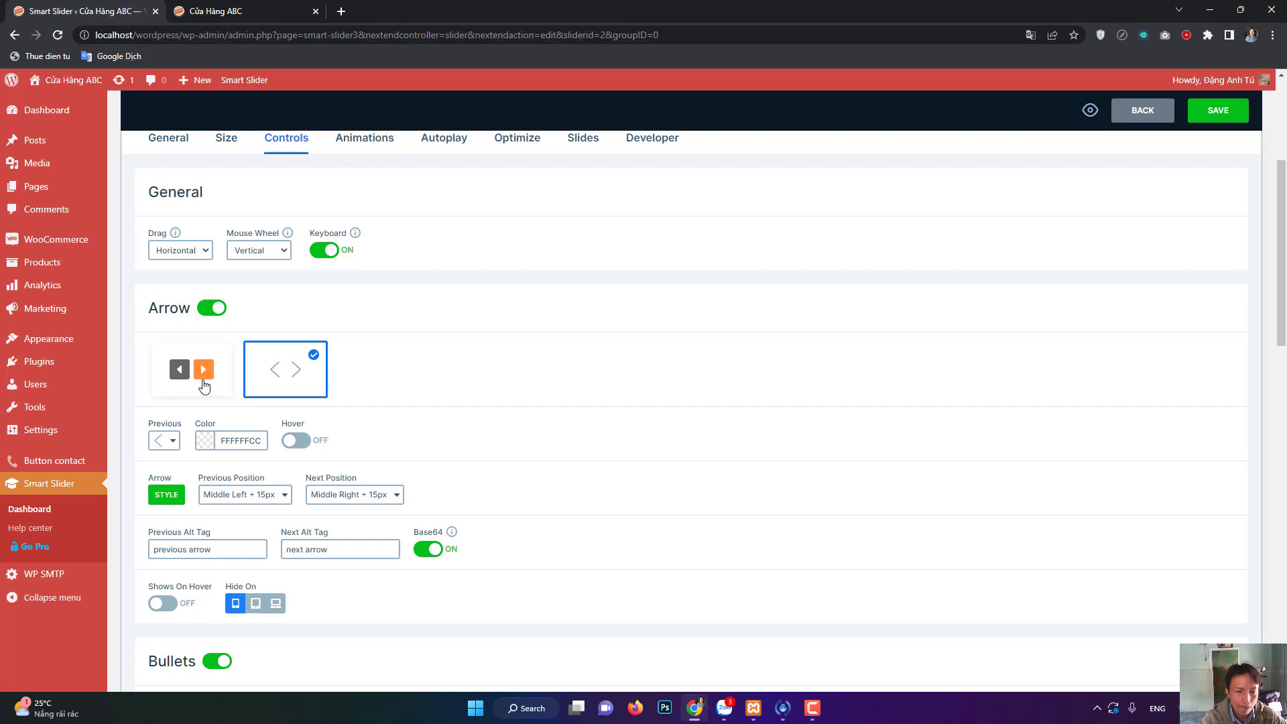
click(202, 381)
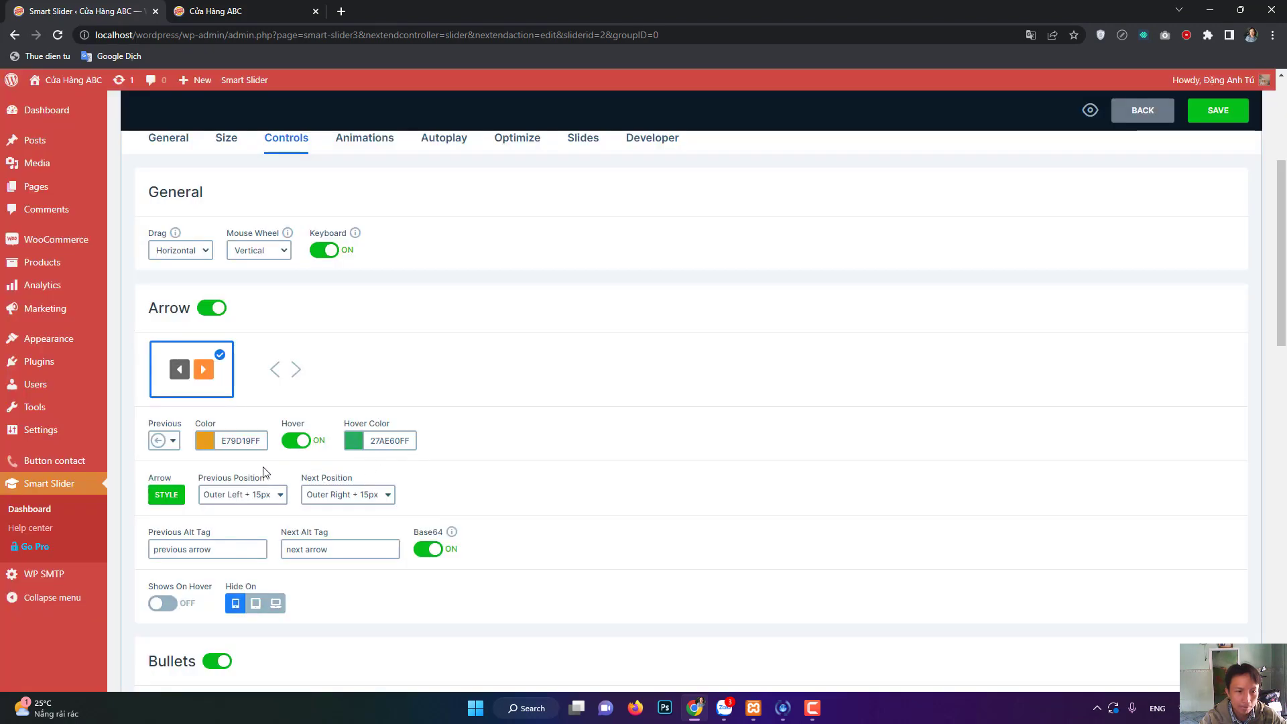
click(211, 11)
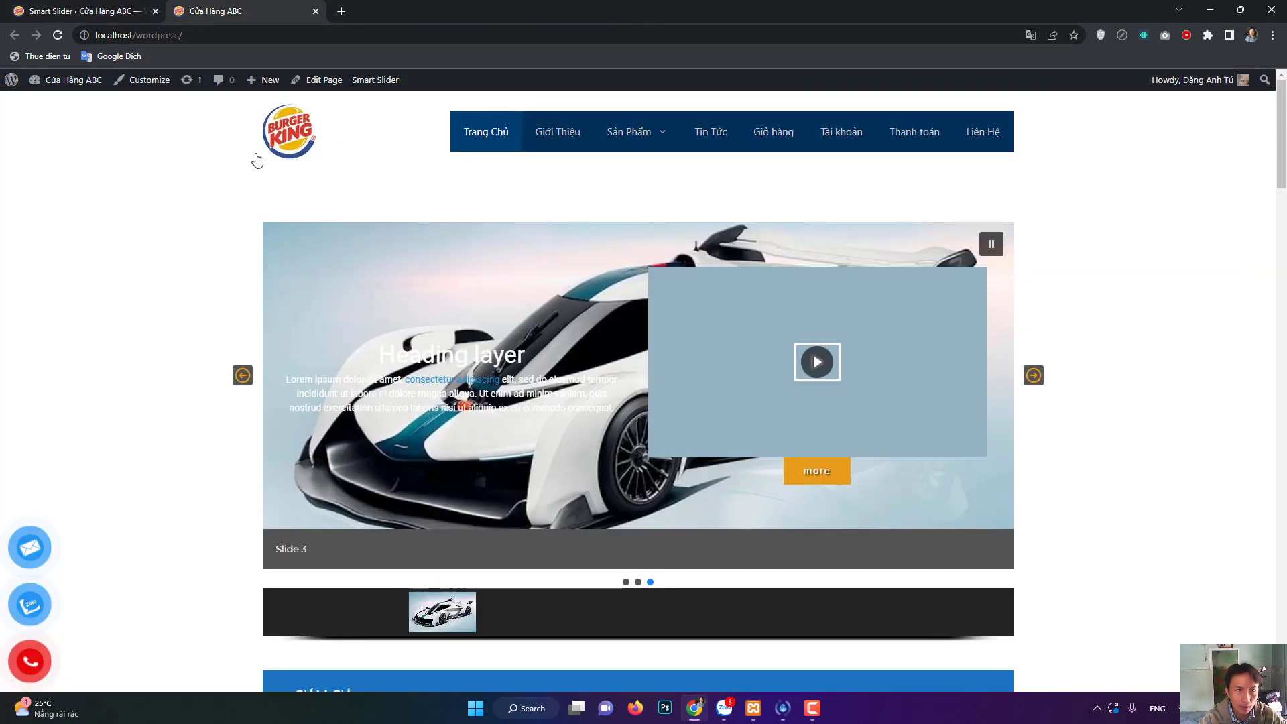
key(ctrl+1)
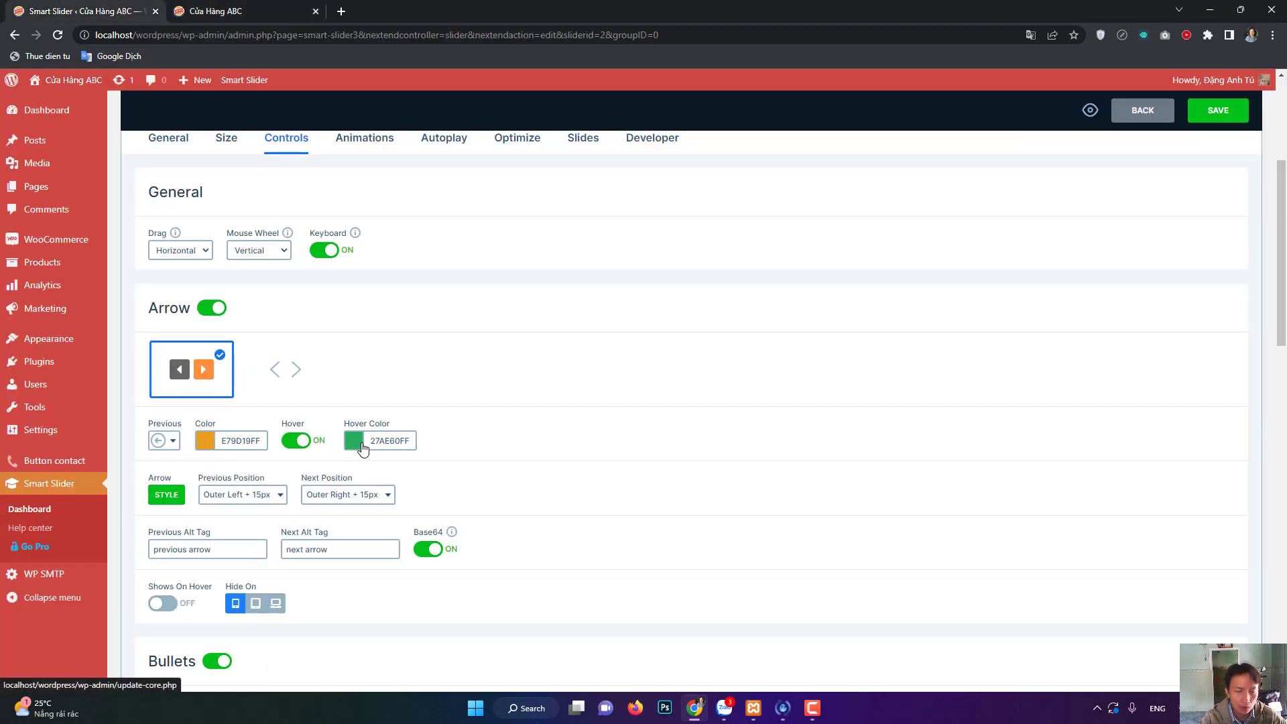
Try several positions for the previous arrow, including Top Center, and return it to Outer Left.
scroll(360, 449, down, 2)
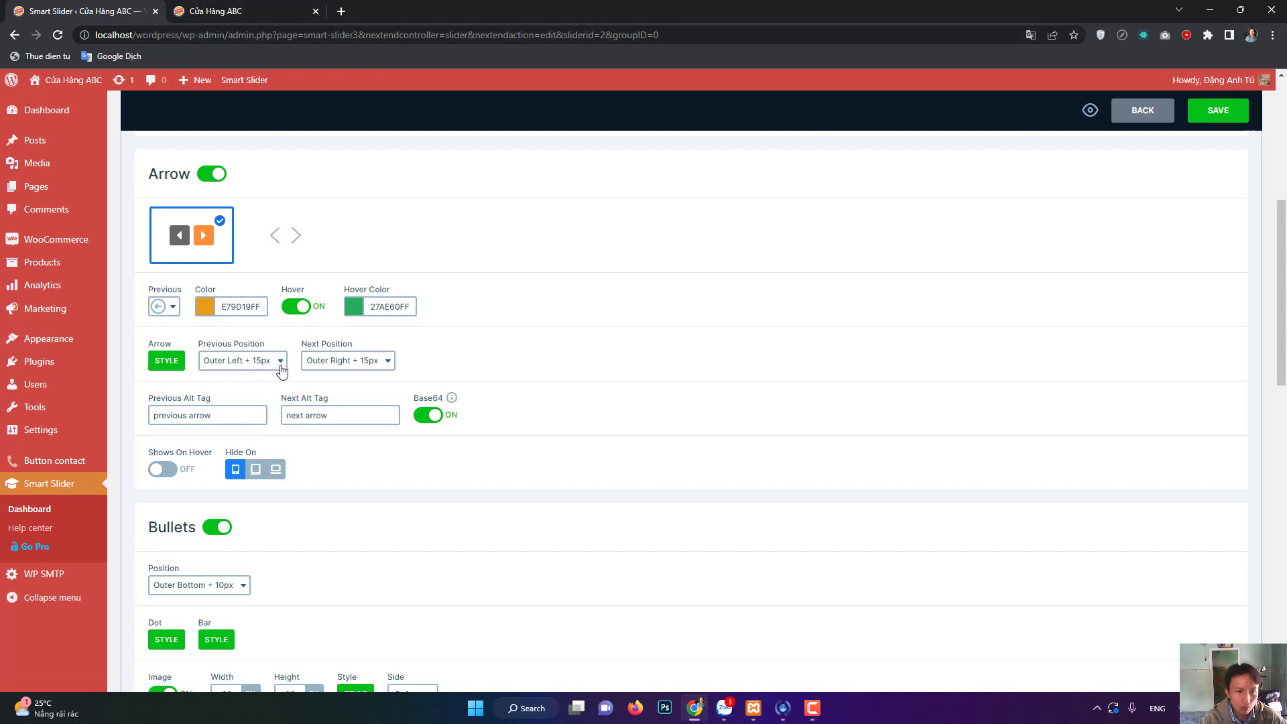
click(237, 366)
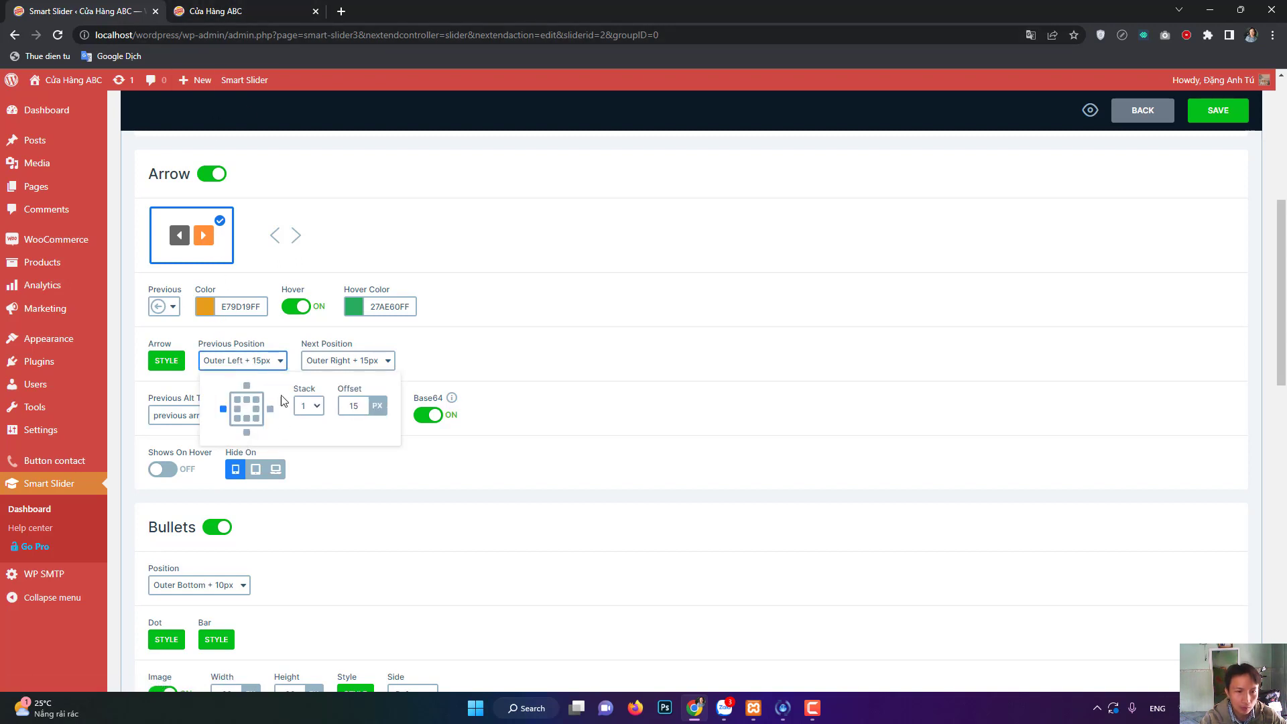
click(247, 400)
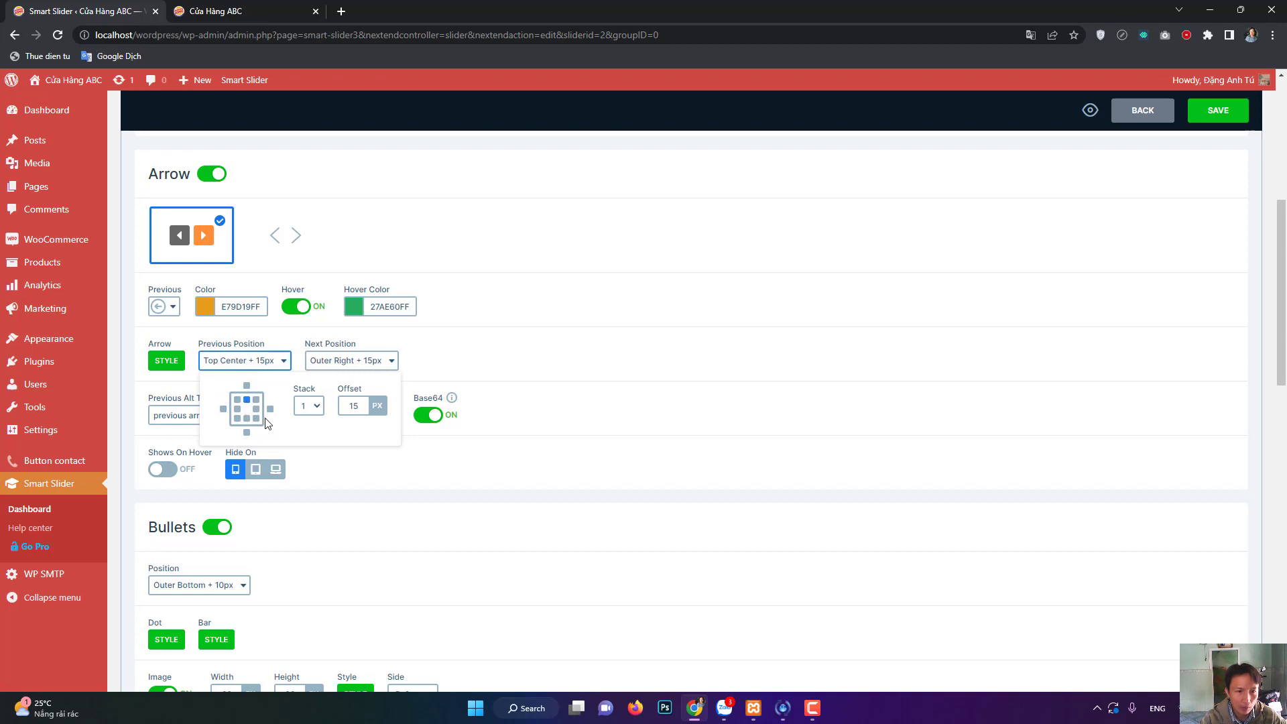
click(257, 408)
click(247, 418)
click(247, 433)
click(223, 409)
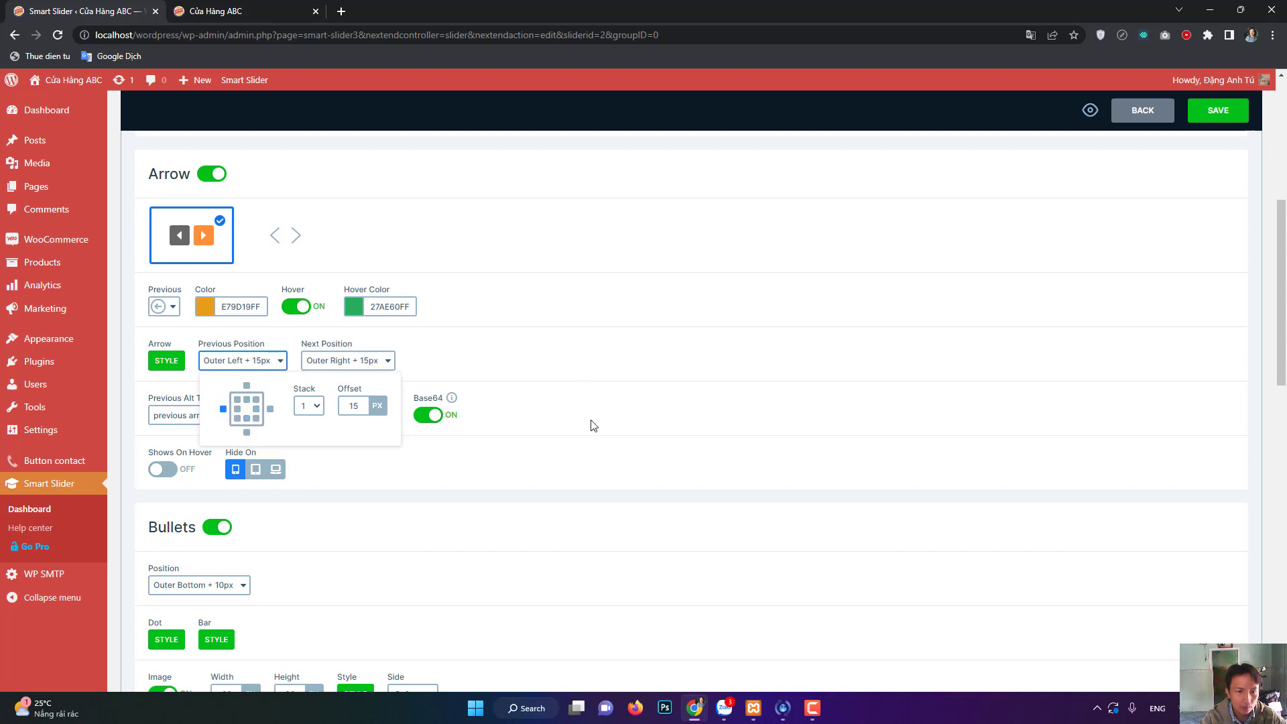
click(563, 416)
Review the arrows' Next Position and Previous Alt Tag settings and check both arrows on the home page slider.
click(362, 361)
click(592, 400)
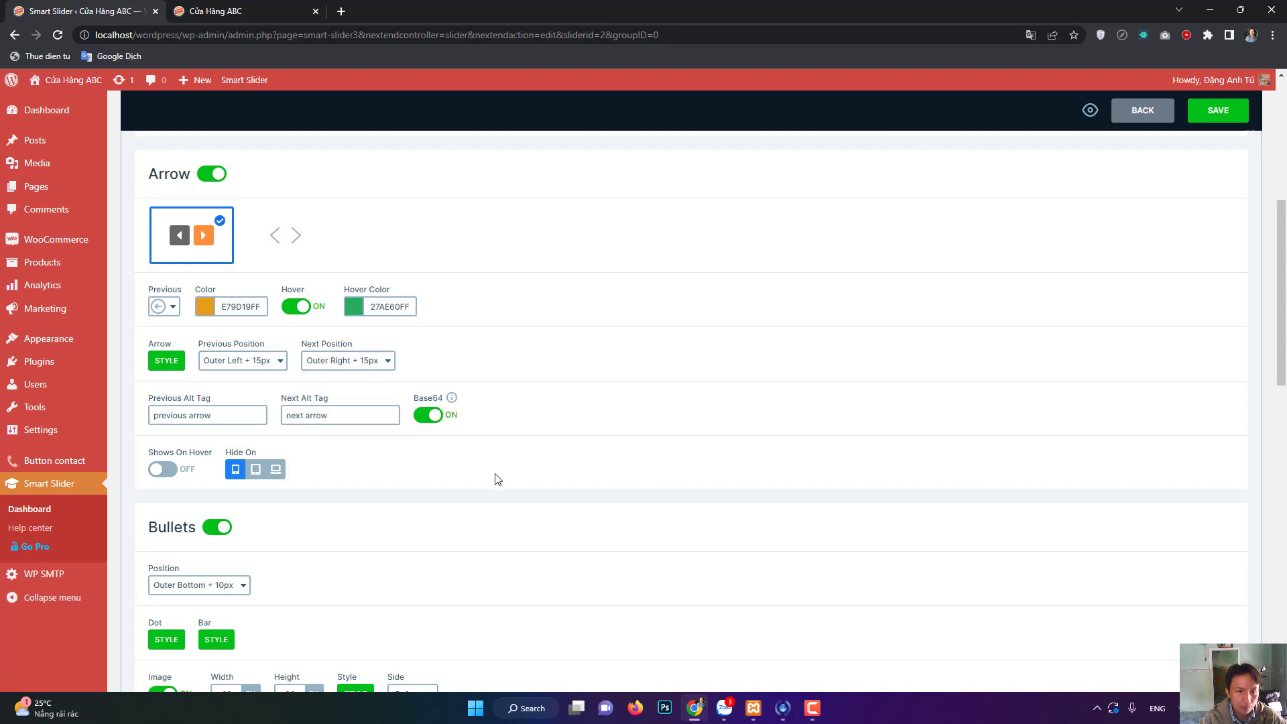
click(222, 418)
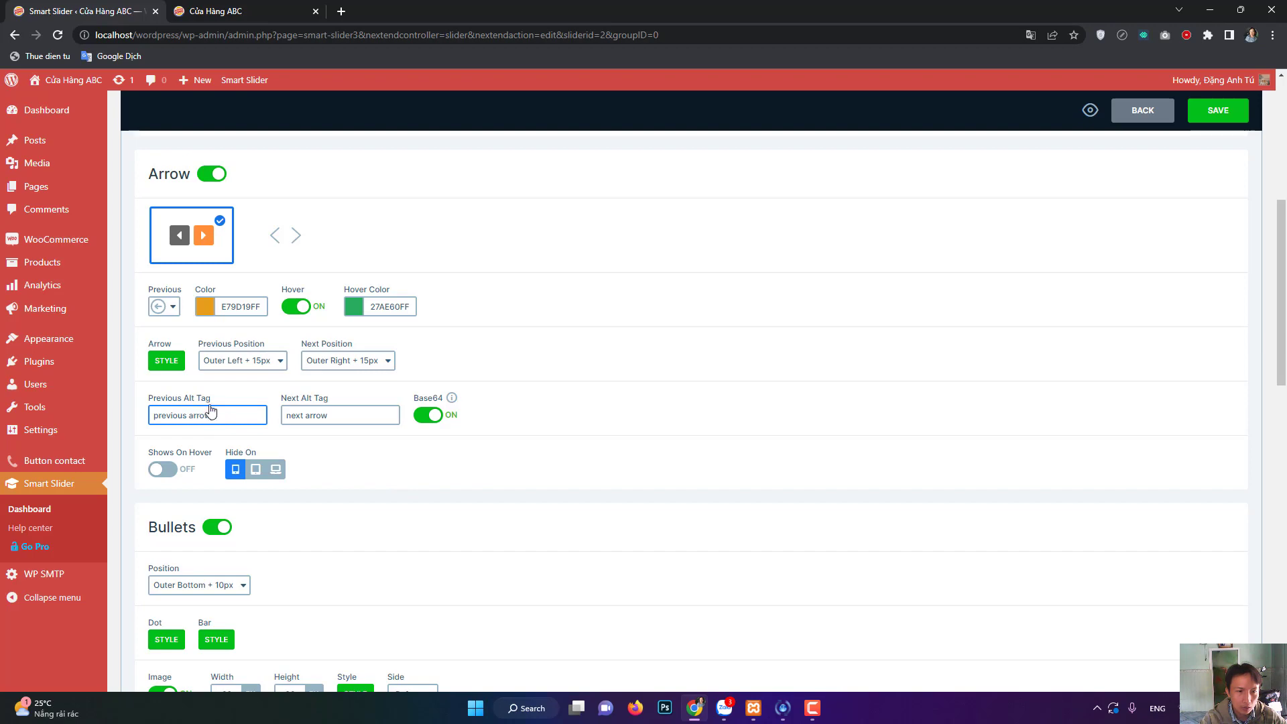
drag(156, 418, 212, 416)
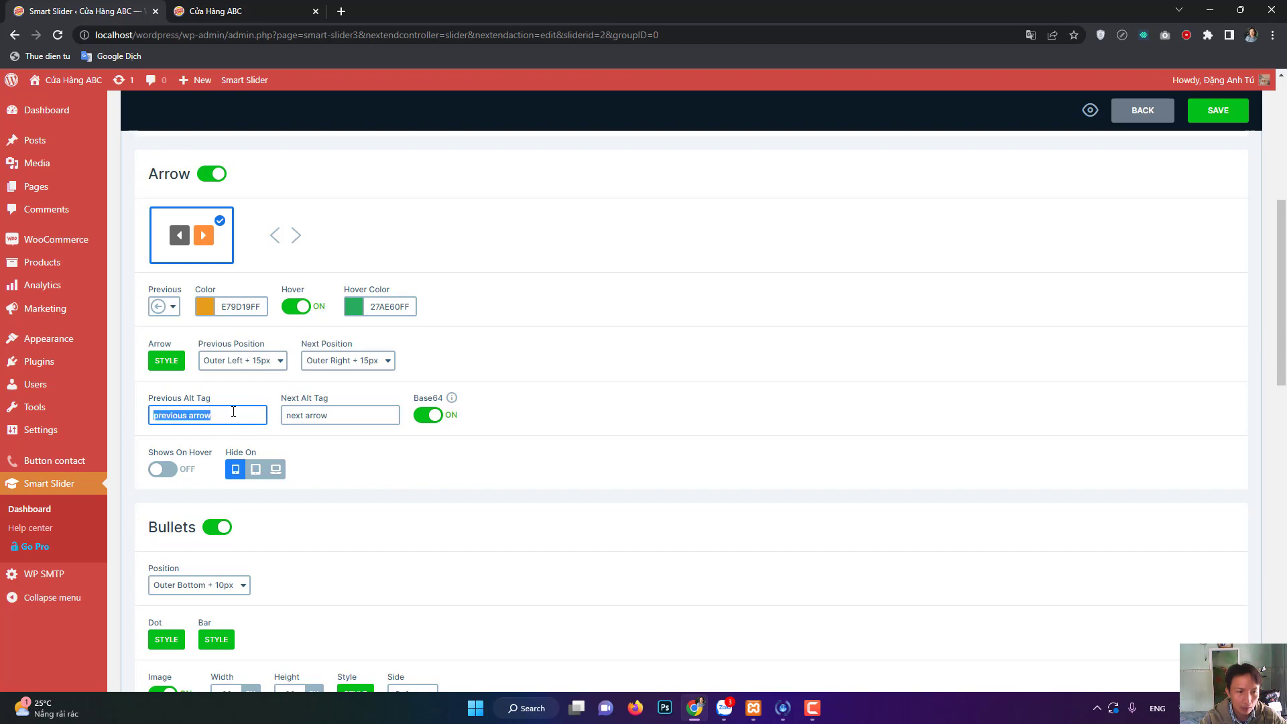
click(268, 12)
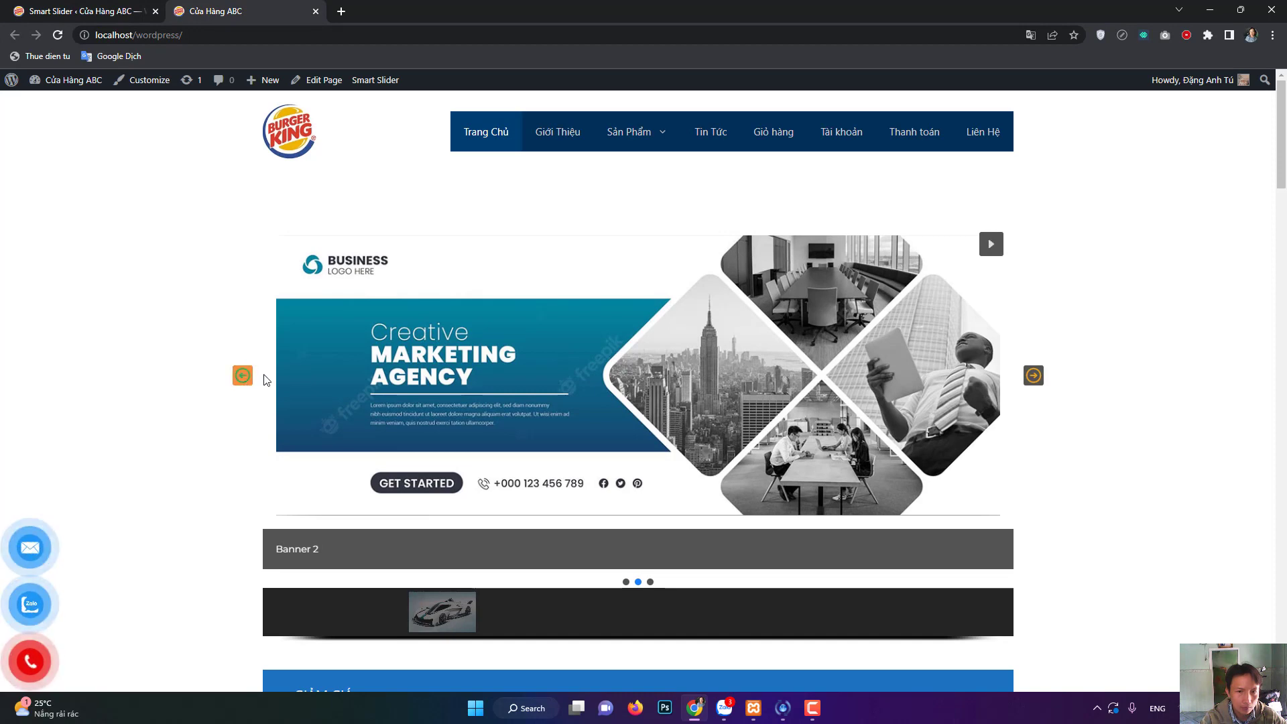
click(1034, 376)
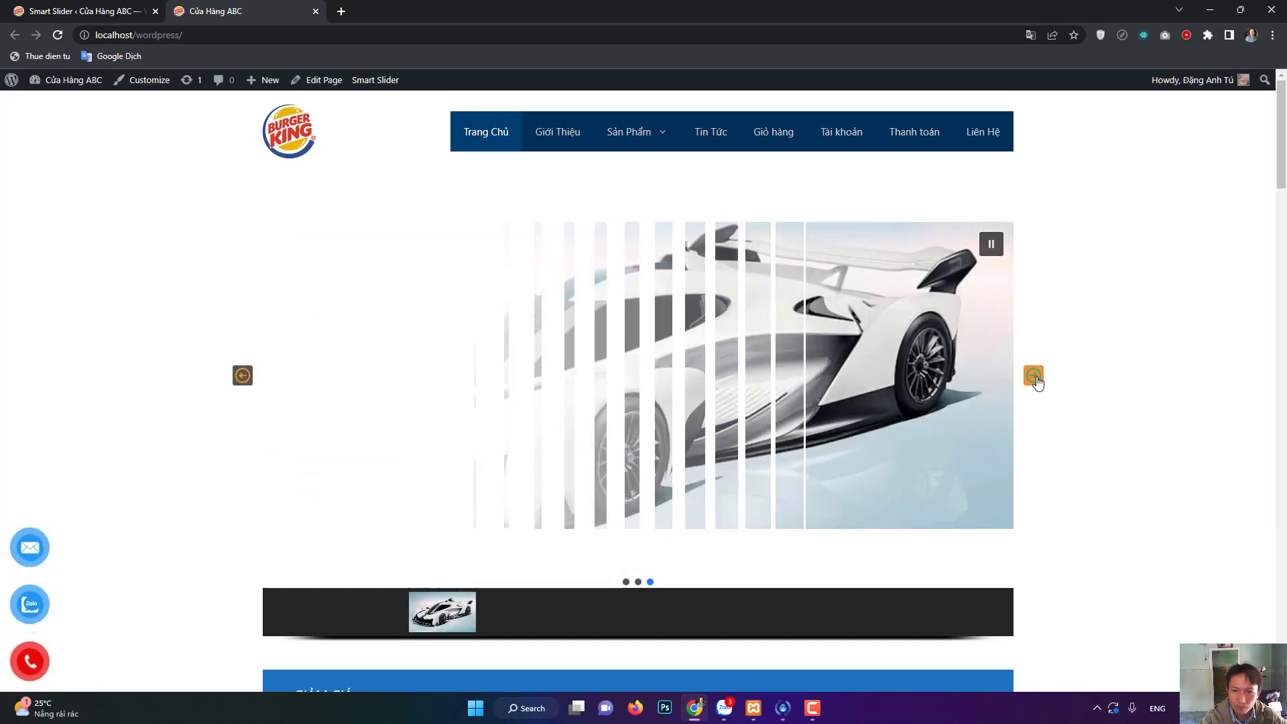
key(ctrl+Page_Up)
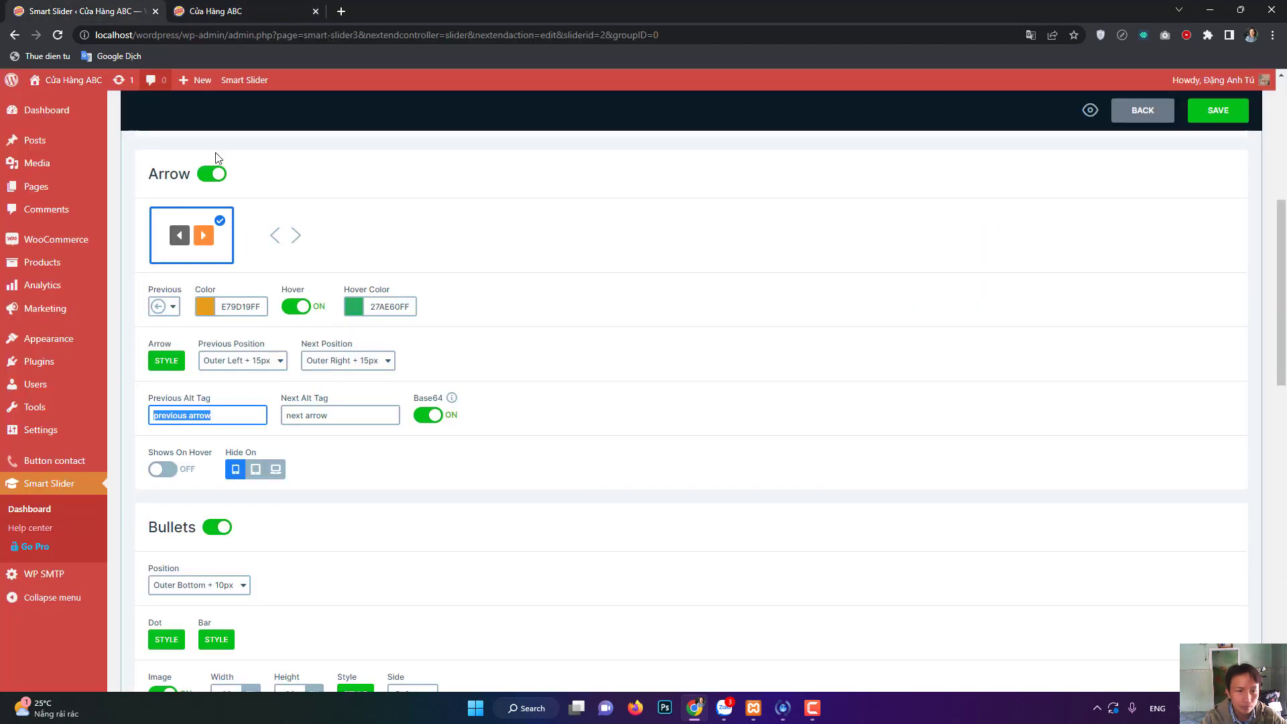
Compare the Bullets control settings with the bullet dots under the home page slider.
scroll(227, 496, down, 2)
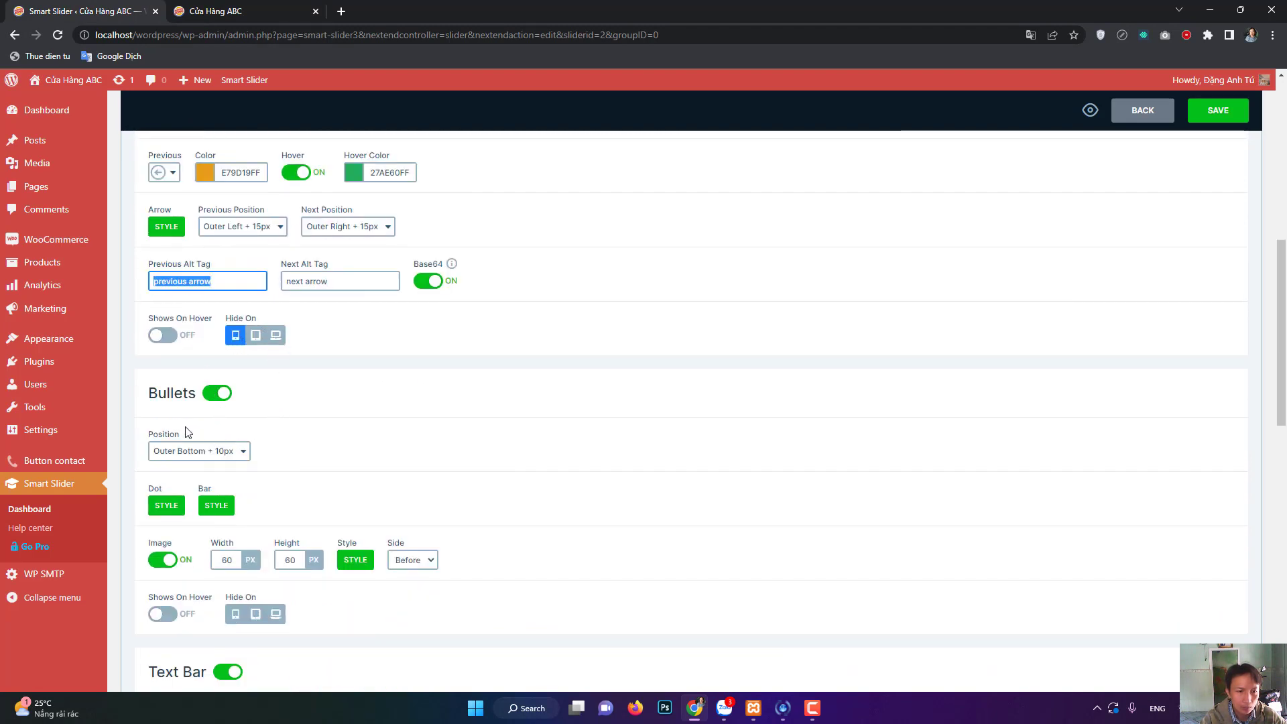
double_click(162, 396)
key(ctrl+Page_Down)
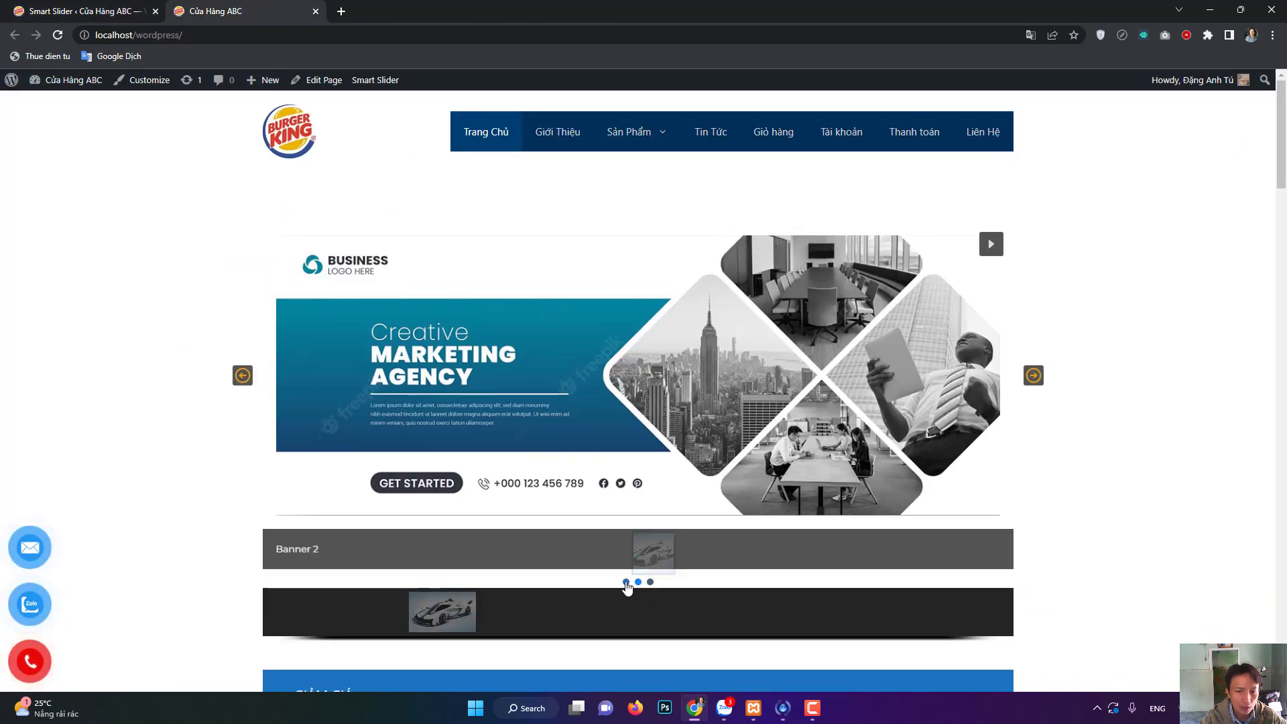
click(81, 11)
scroll(366, 536, down, 2)
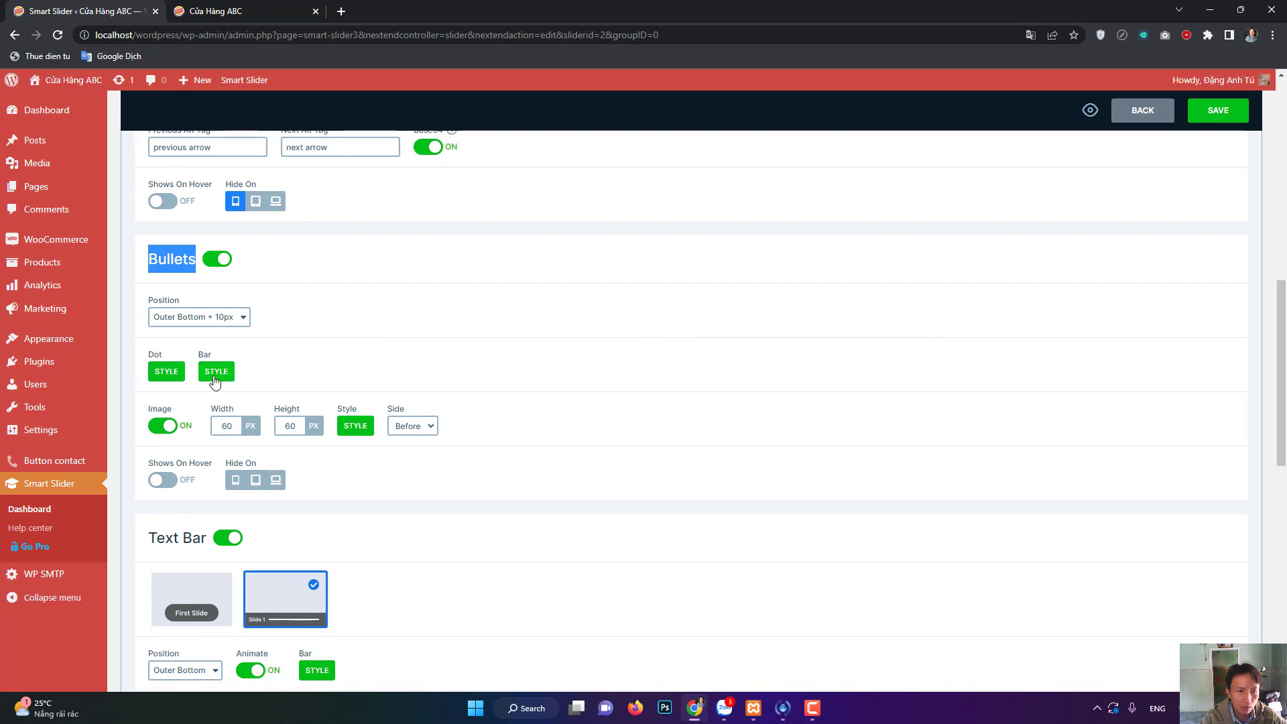
Review the Dot style of the bullets, apply it as it is, and check the dots on the home page slider.
click(167, 372)
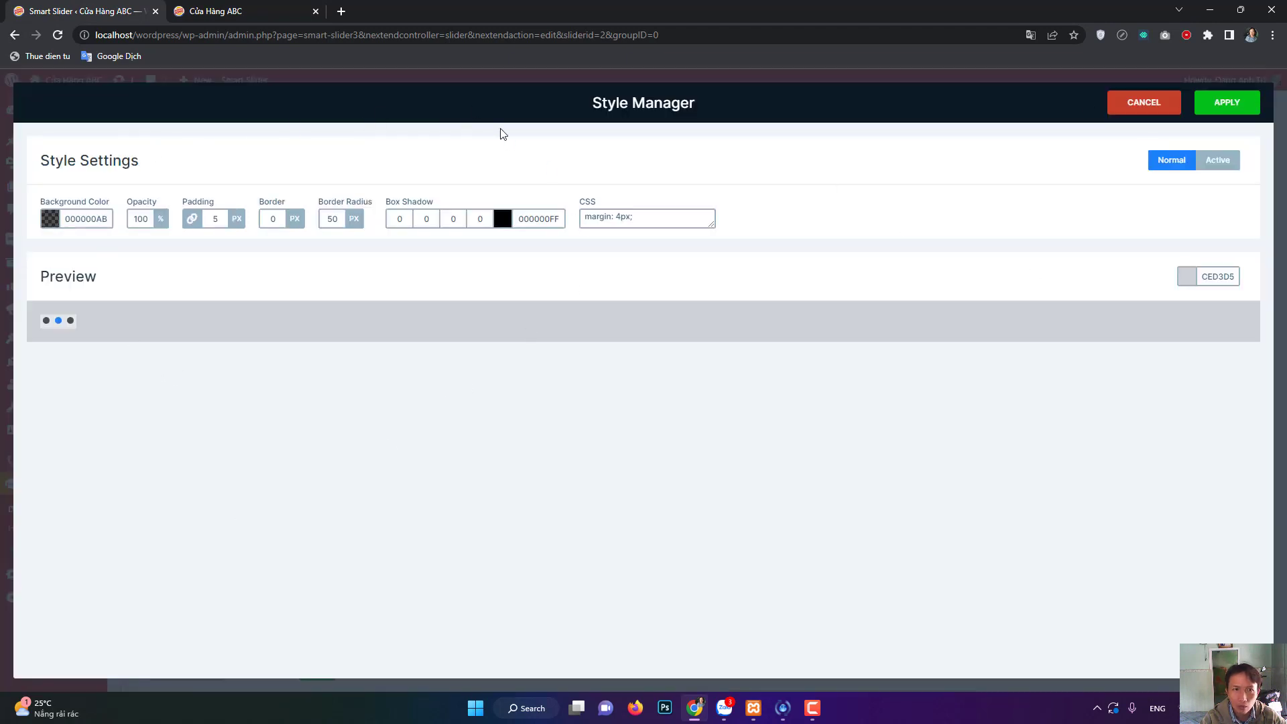
click(231, 10)
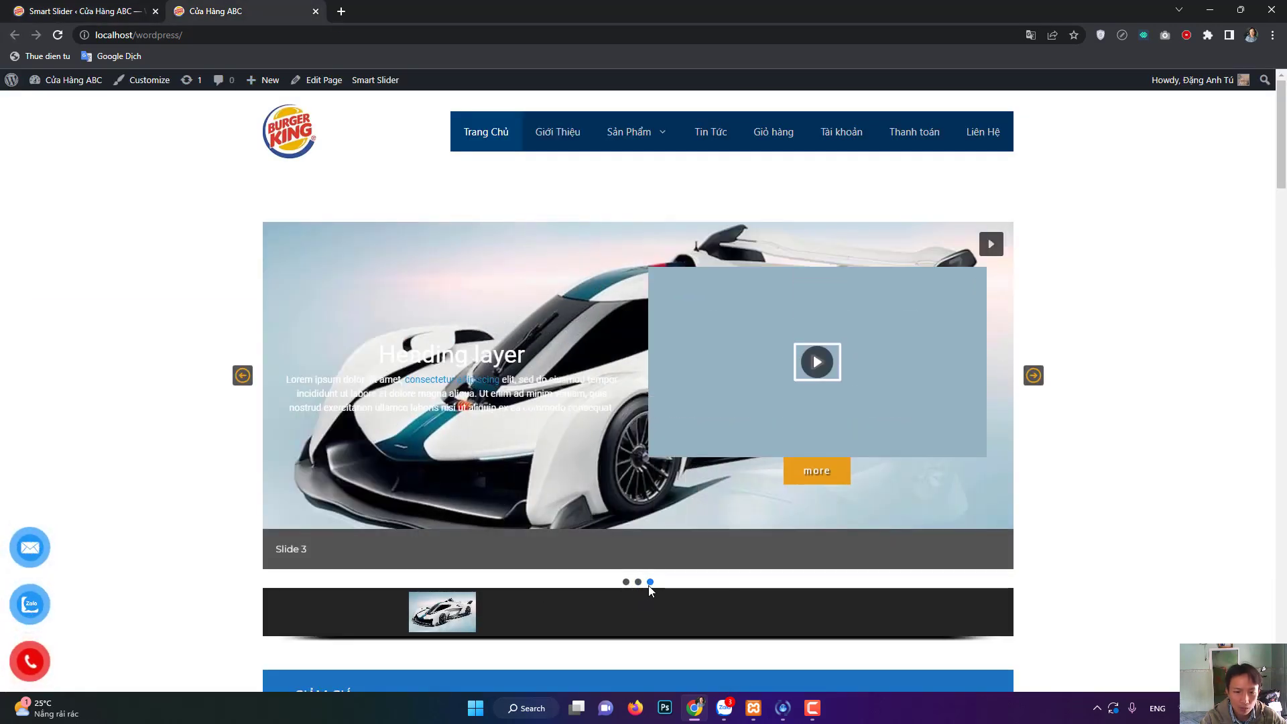
mouse_move(650, 585)
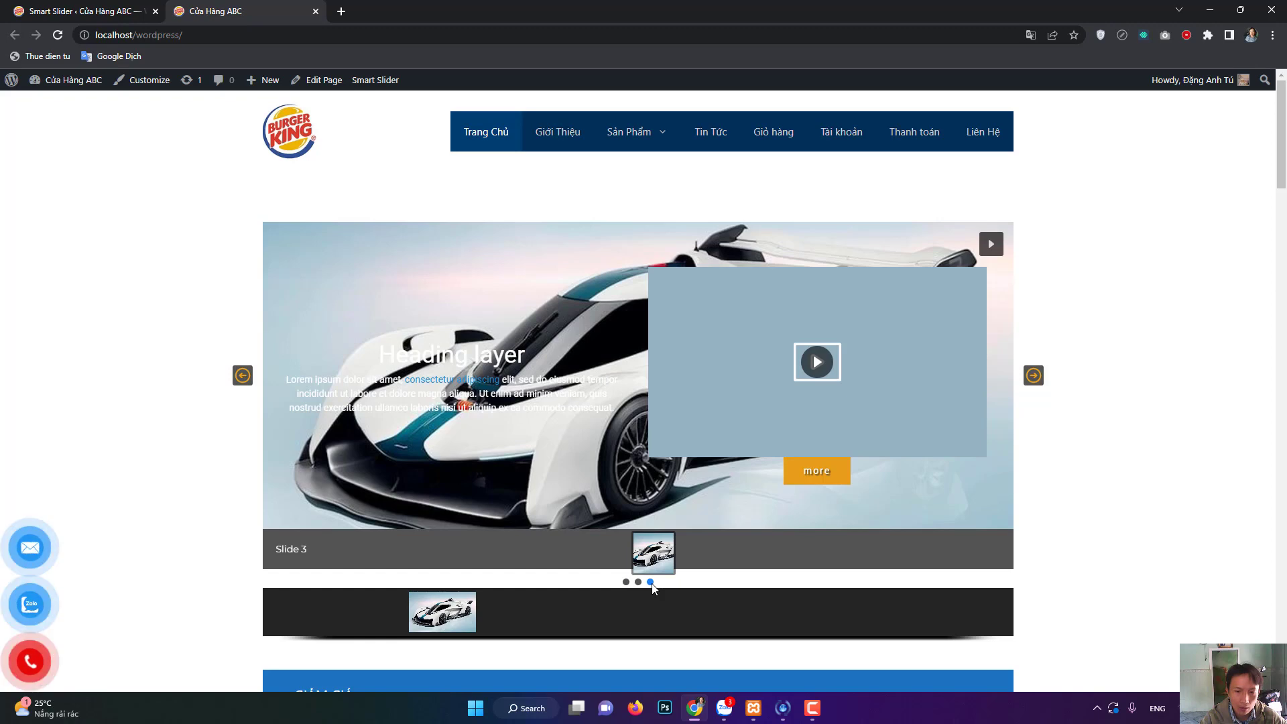
click(33, 5)
click(1225, 104)
scroll(395, 476, down, 2)
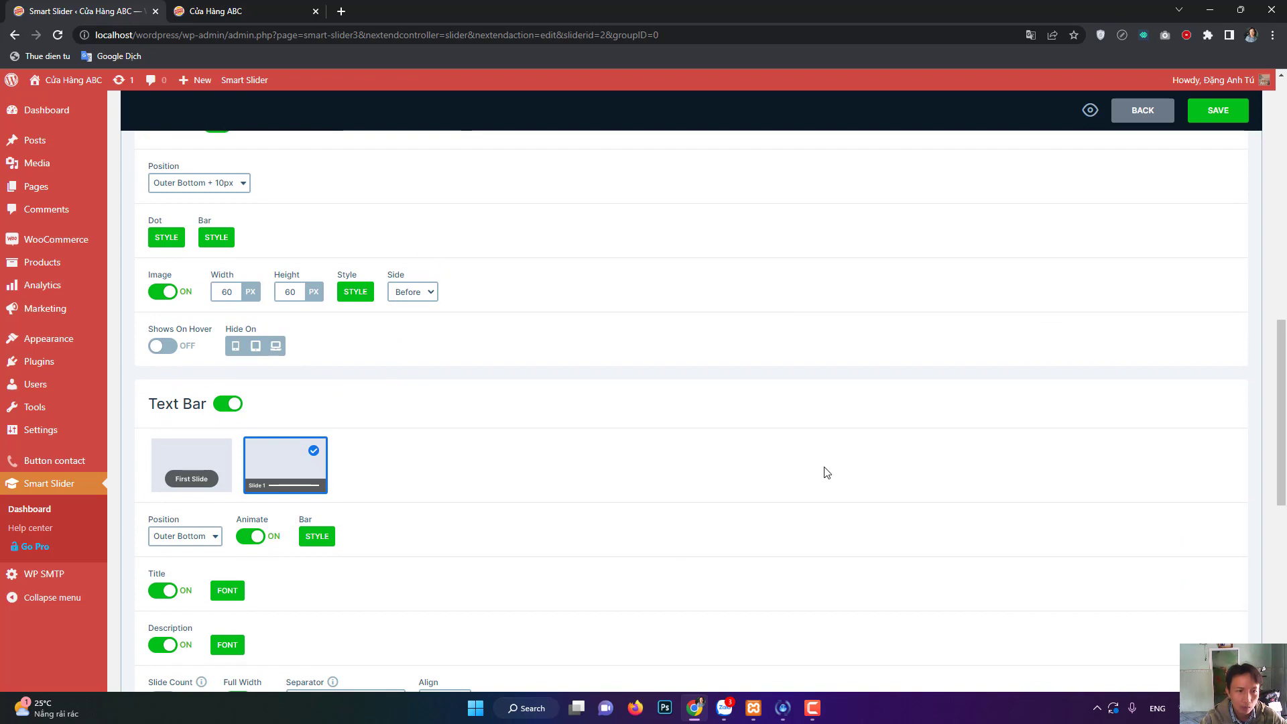
scroll(452, 410, up, 1)
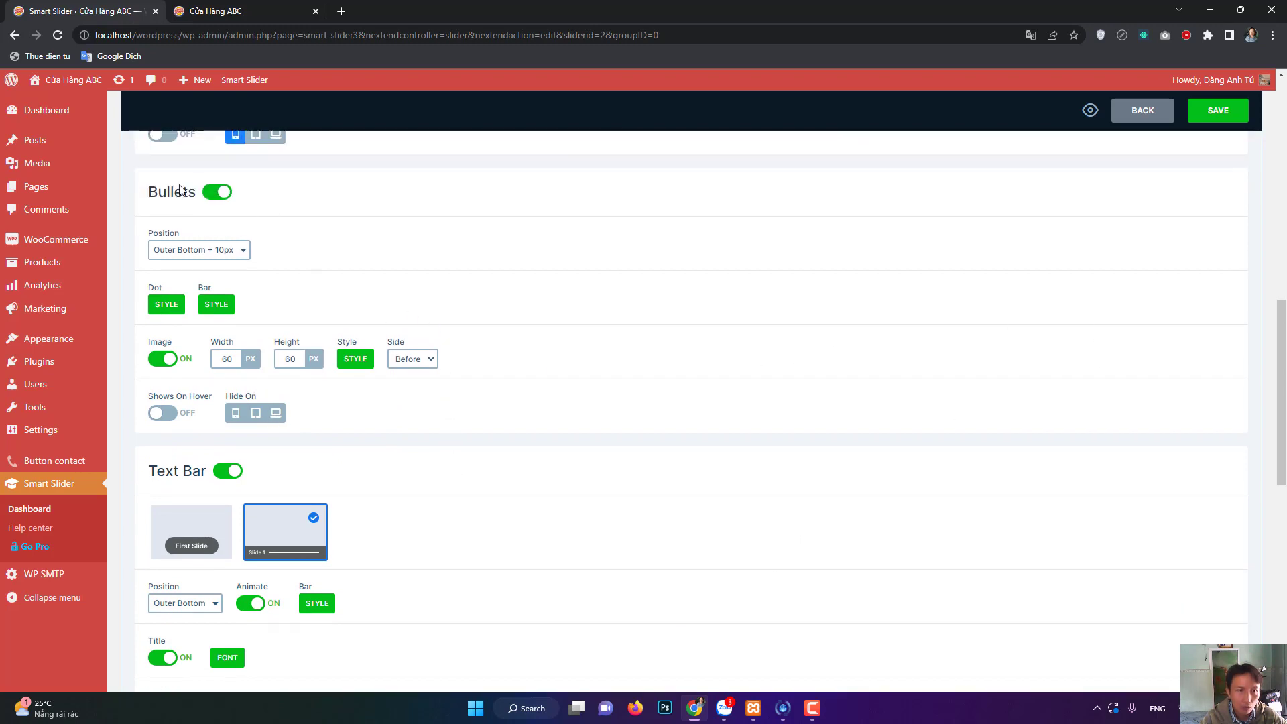
click(216, 11)
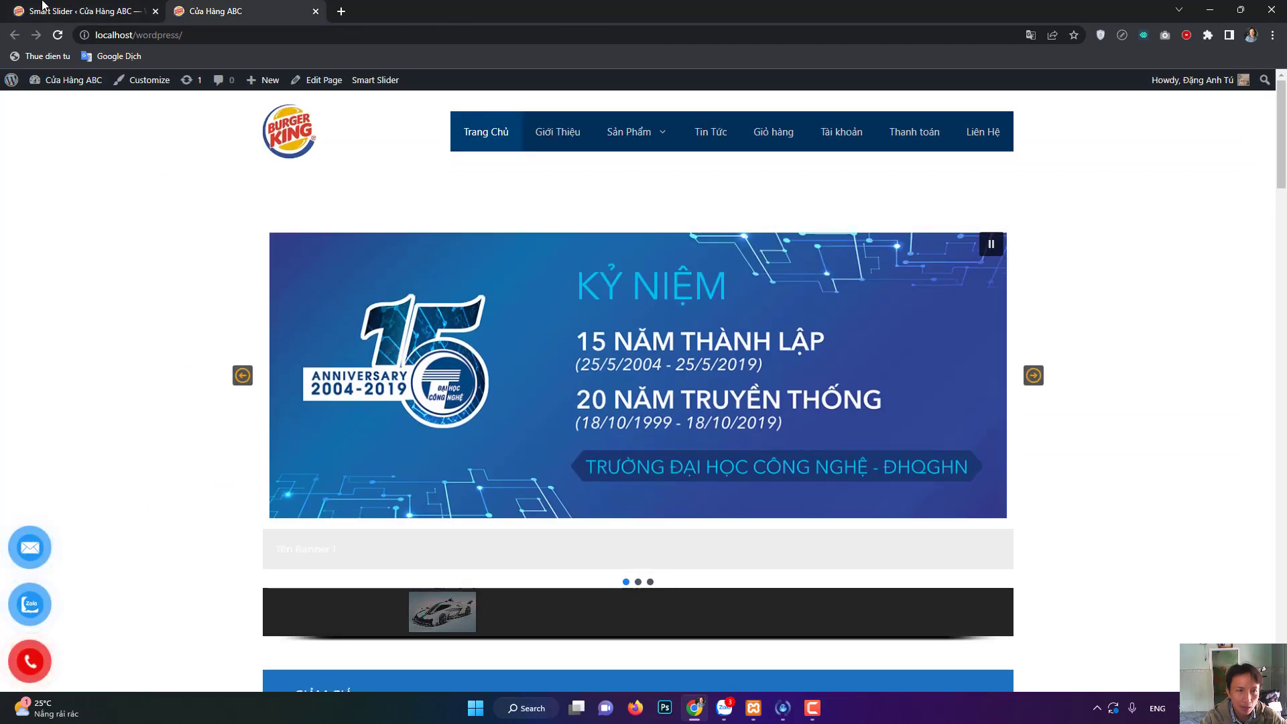
key(ctrl+Tab)
Try the bullets' Shows On Hover option and switching the bullets off, and restore both settings.
click(158, 415)
click(157, 417)
click(169, 417)
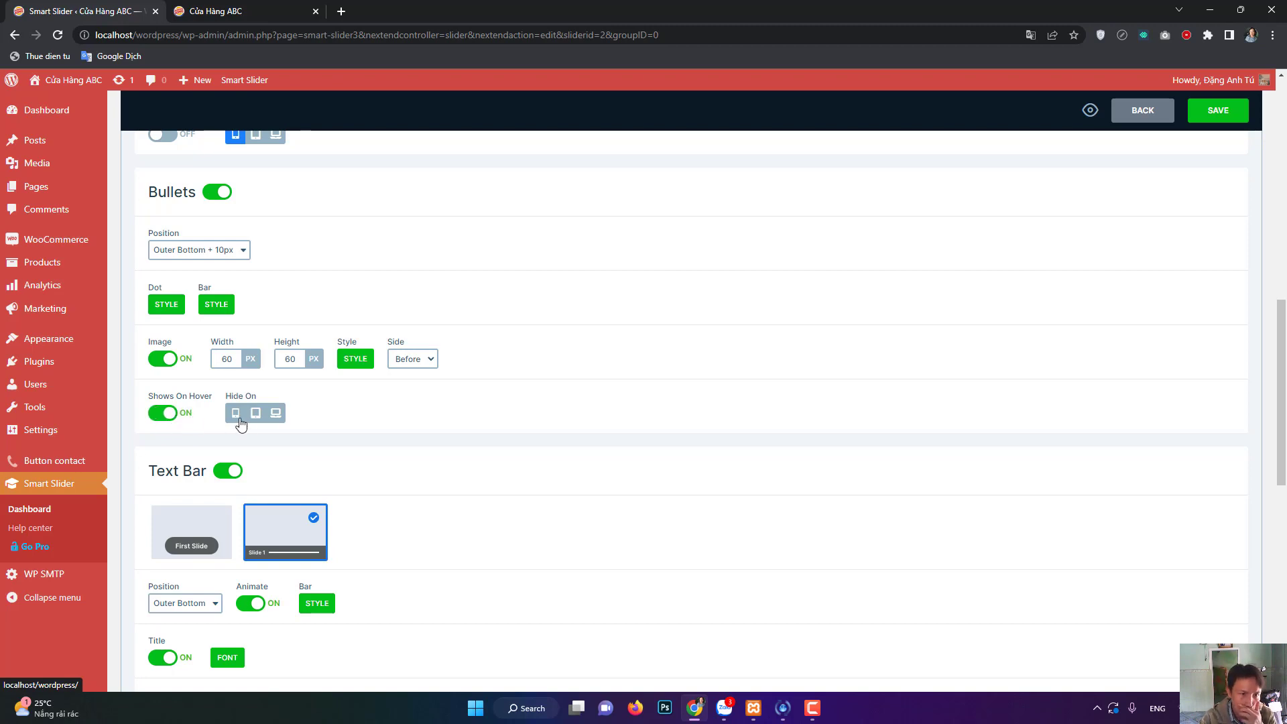
click(221, 195)
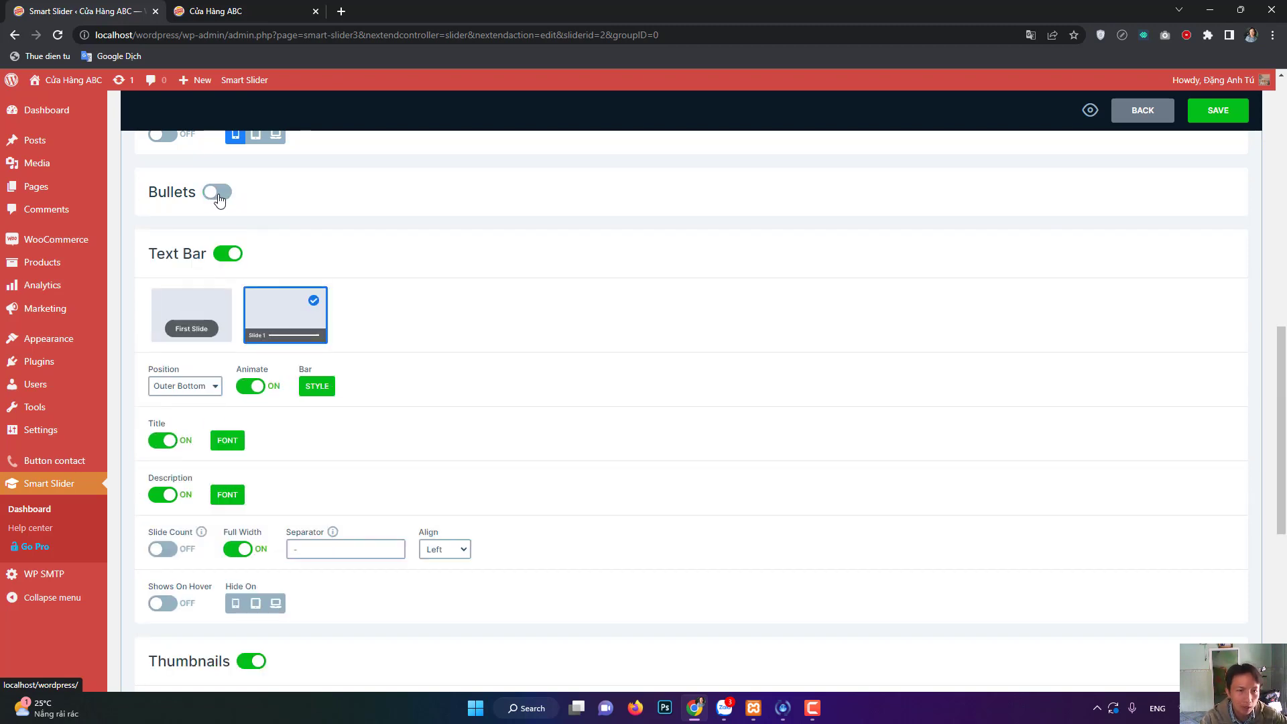
click(221, 195)
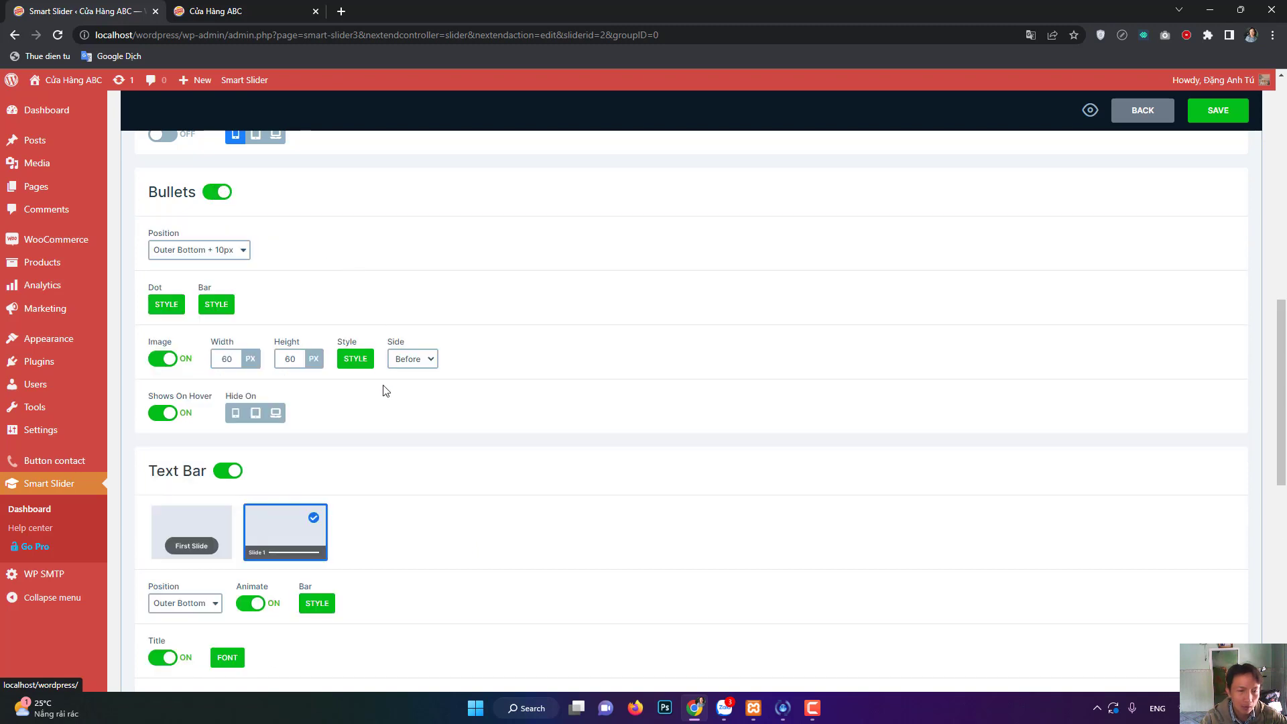
click(163, 414)
Compare the Text Bar control settings with the slide title bar on the home page slider.
scroll(447, 432, down, 3)
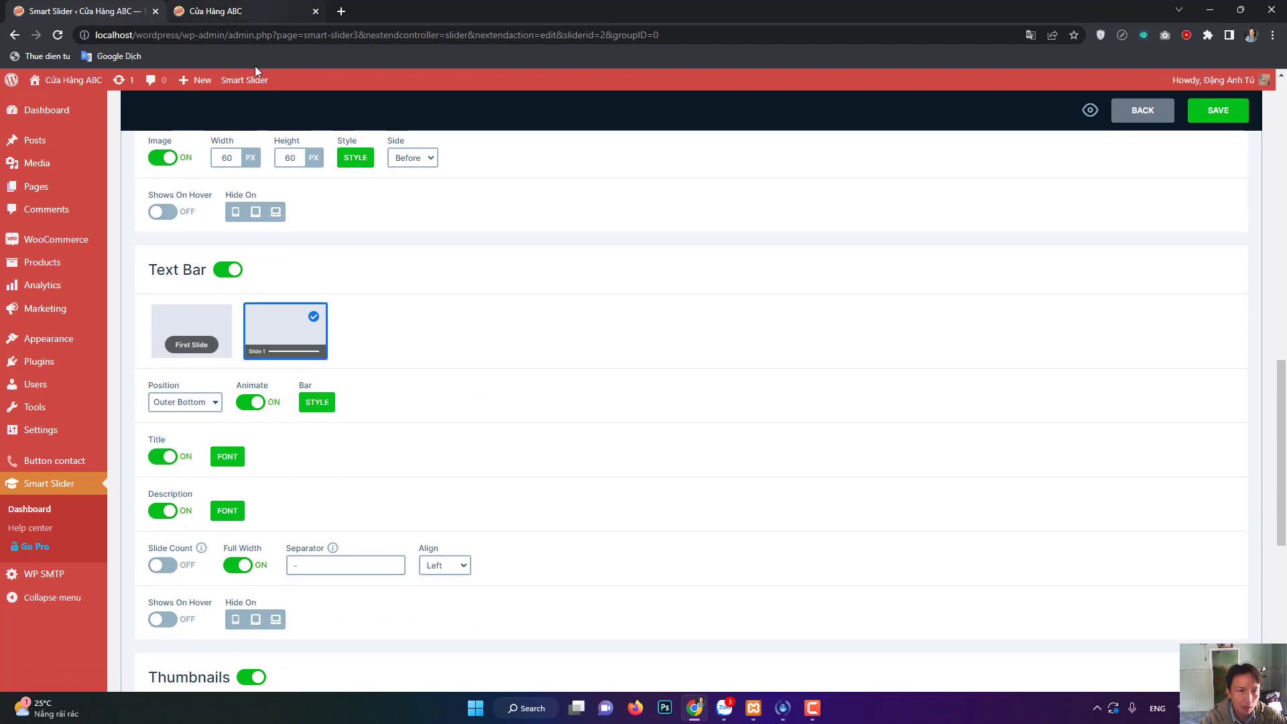
click(214, 11)
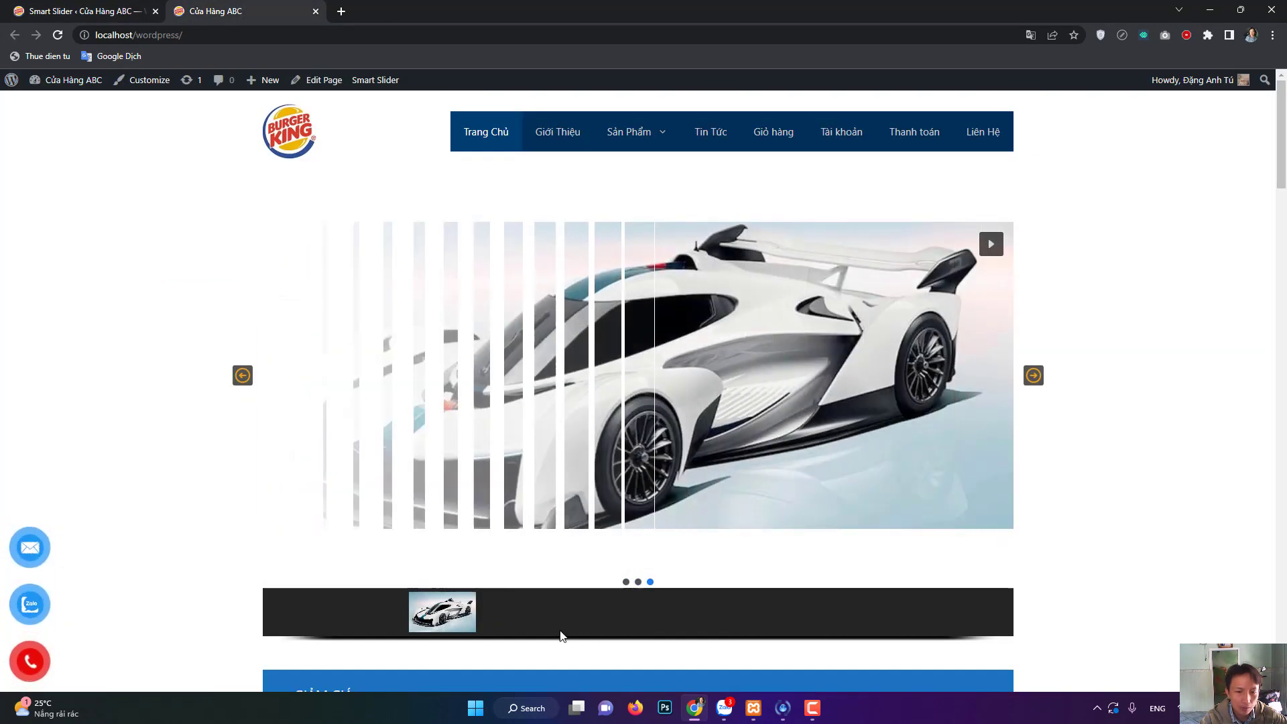
scroll(376, 626, down, 2)
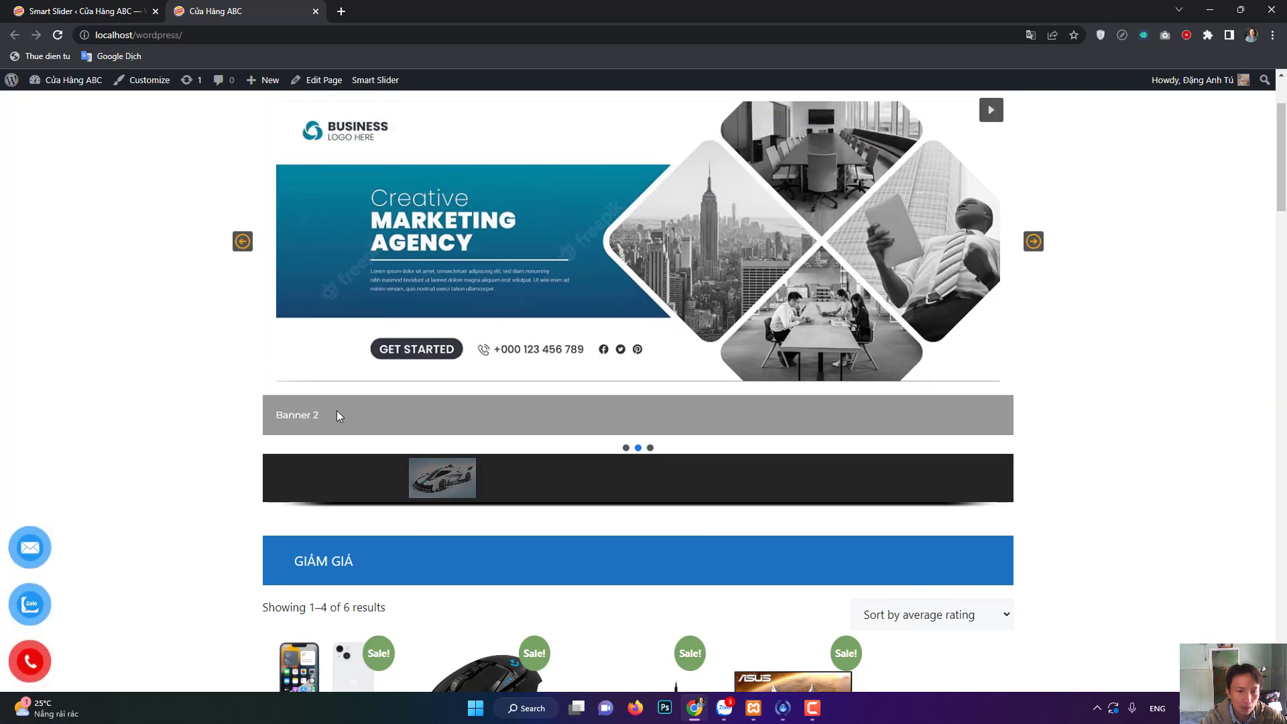
key(ctrl+Tab)
scroll(536, 543, down, 2)
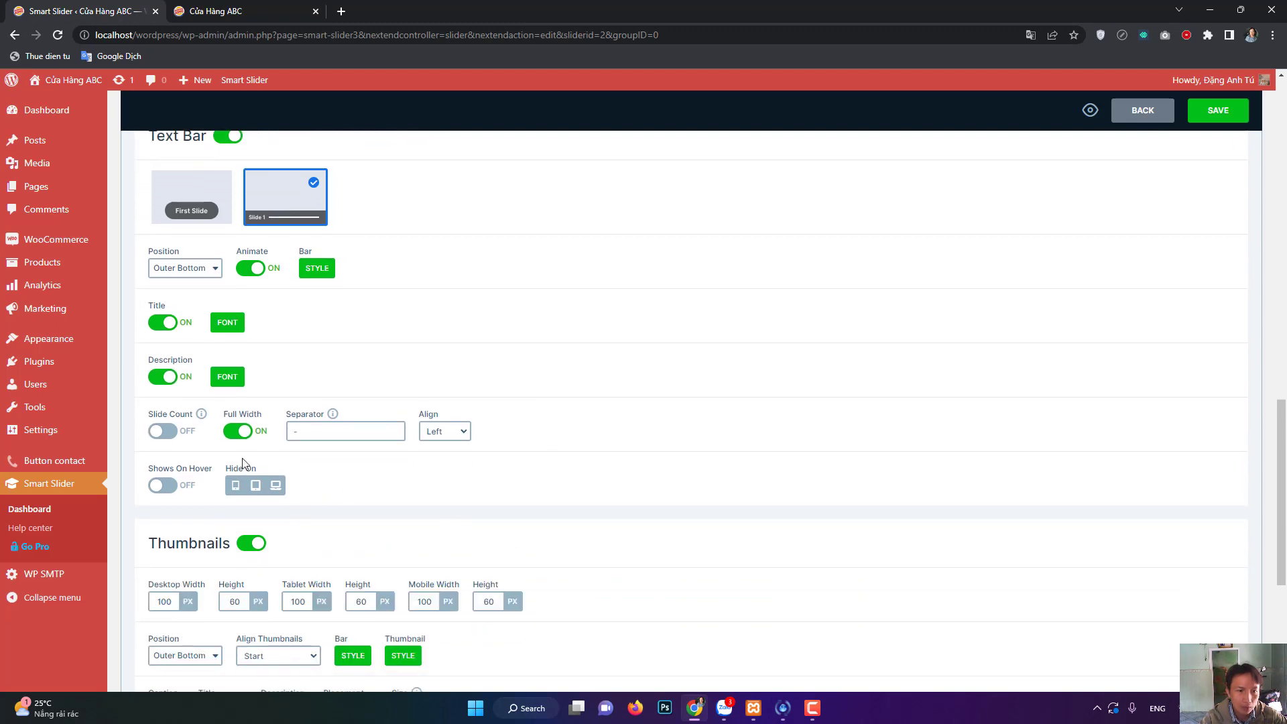
Compare the Thumbnails control settings with the thumbnail strip and third slide on the home page.
scroll(343, 509, down, 4)
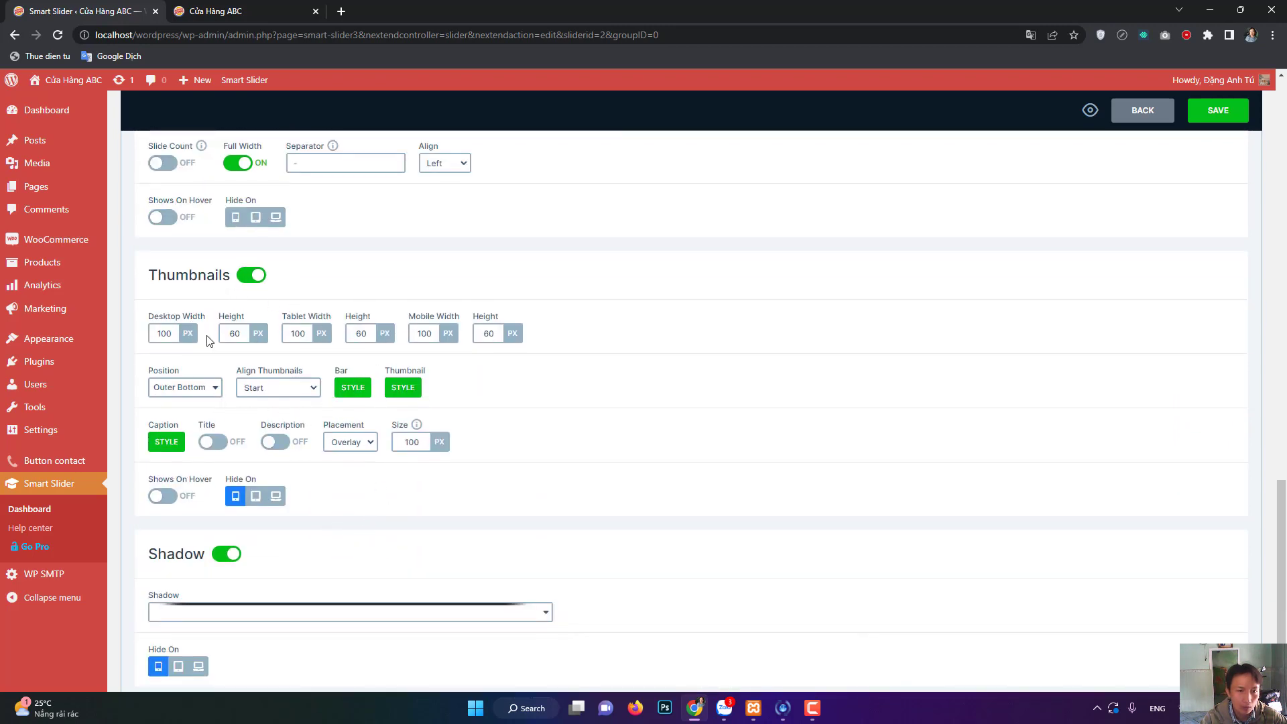
click(215, 10)
click(650, 448)
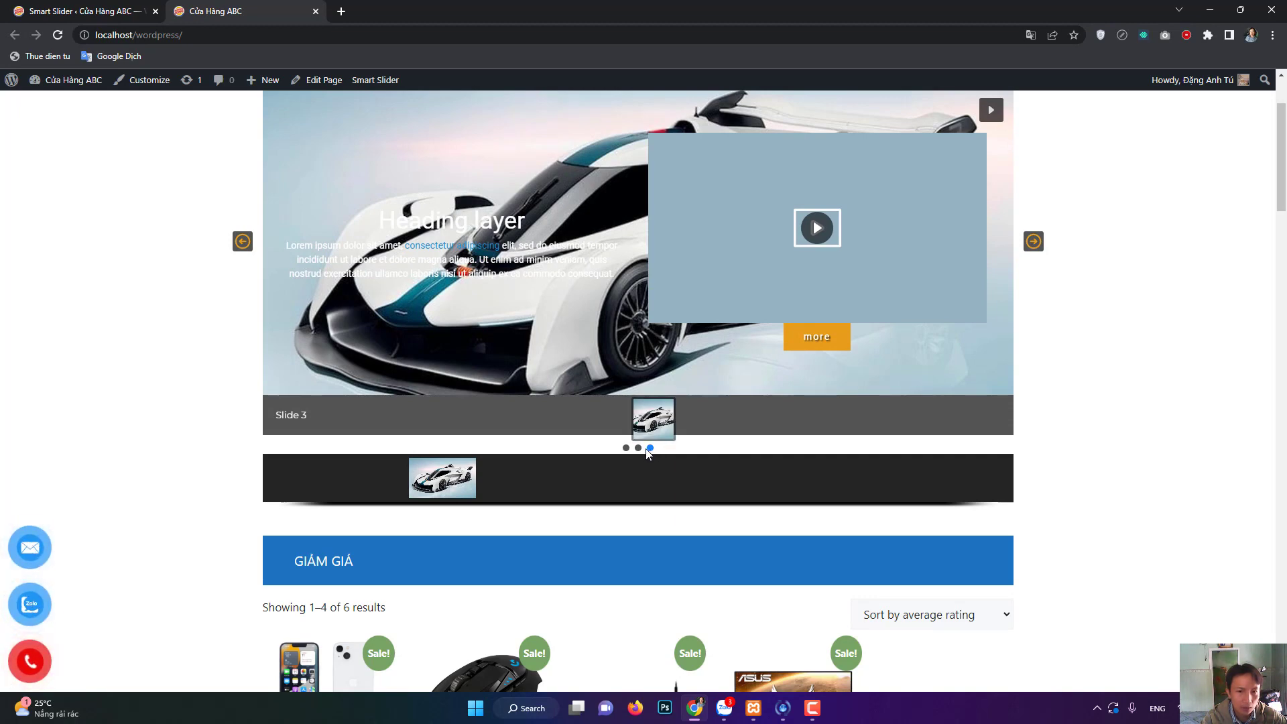
click(111, 5)
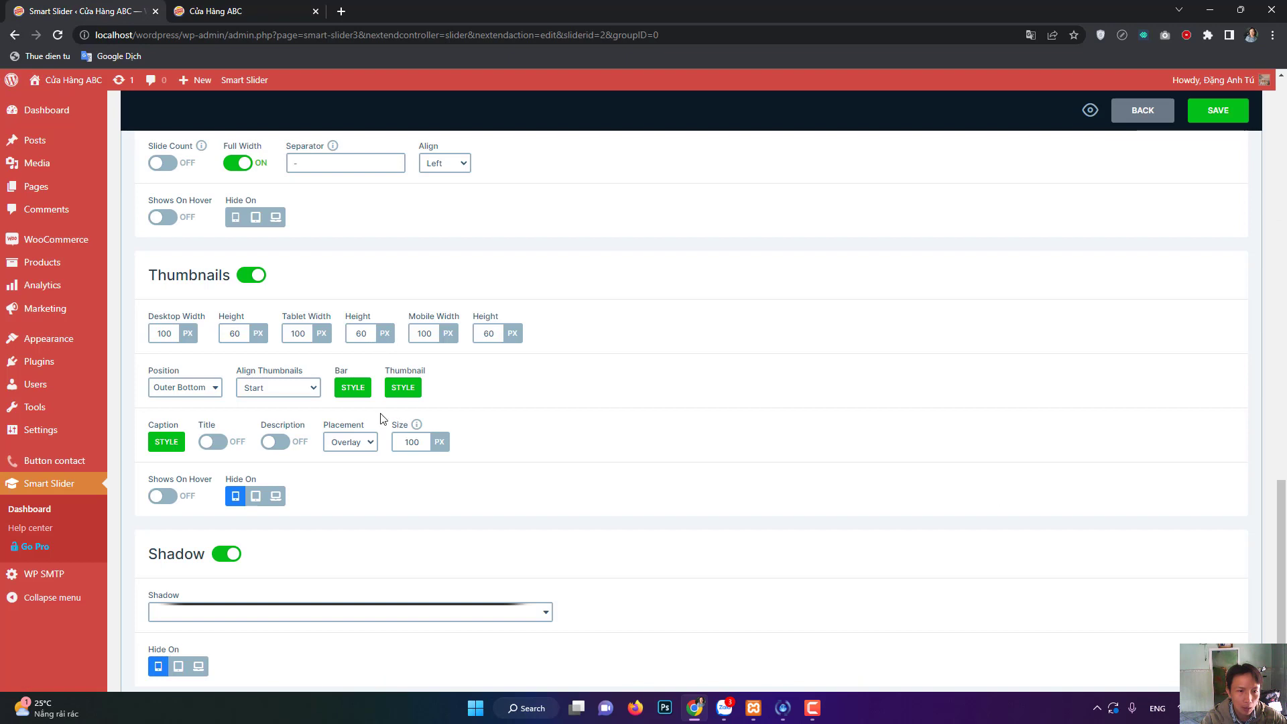
Set the thumbnails' desktop size to 120 × 120 px and tablet width to 60 px, save, and check the reloaded home page.
click(242, 335)
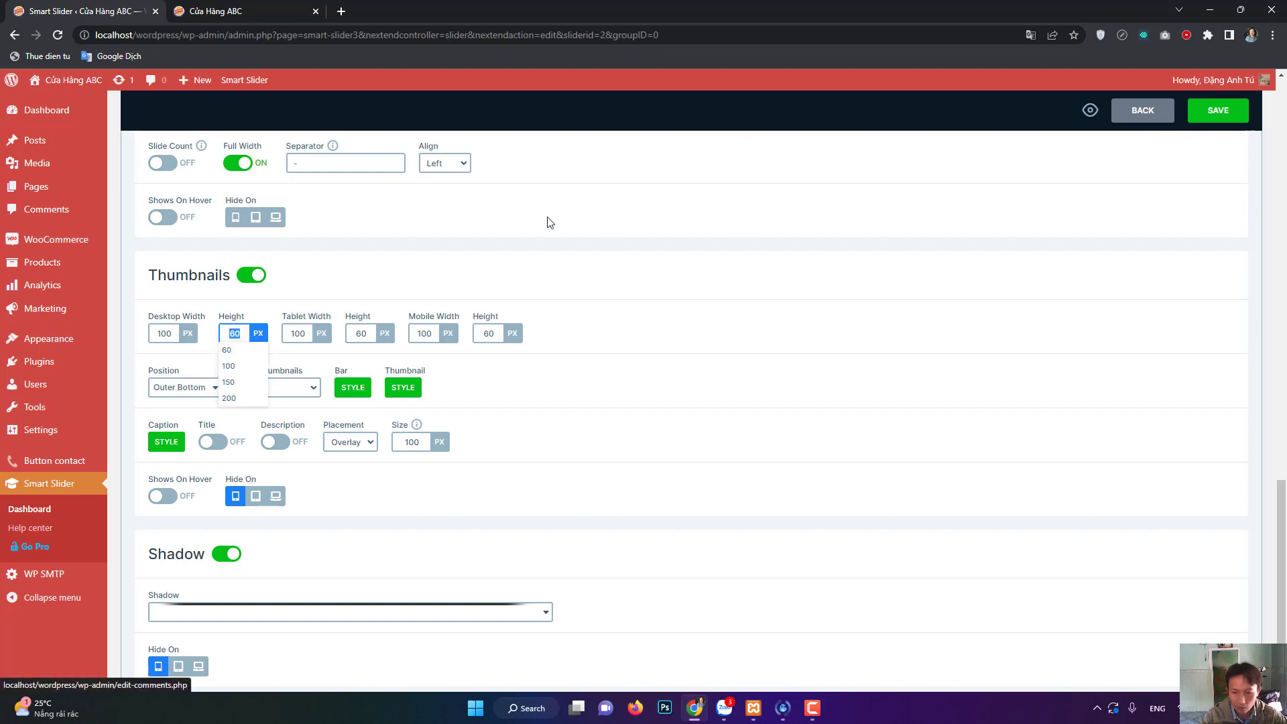
click(311, 328)
text(120)
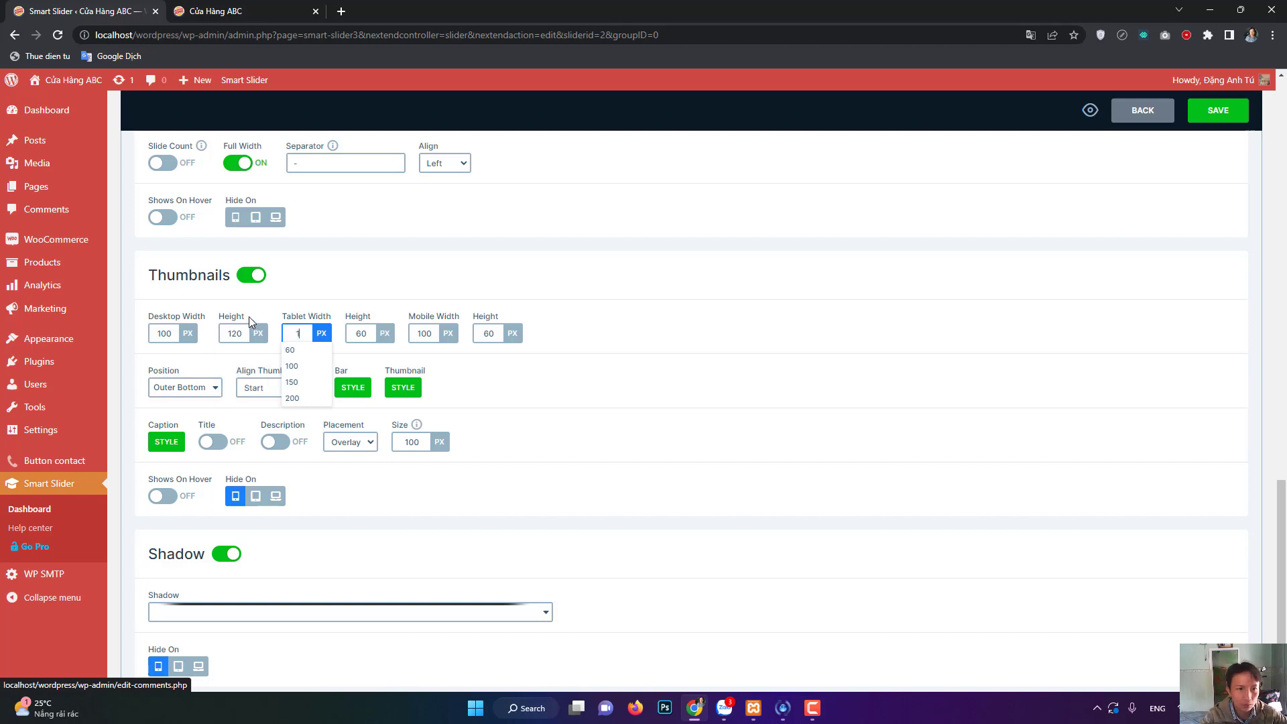
click(176, 333)
text(120)
click(306, 333)
text(60)
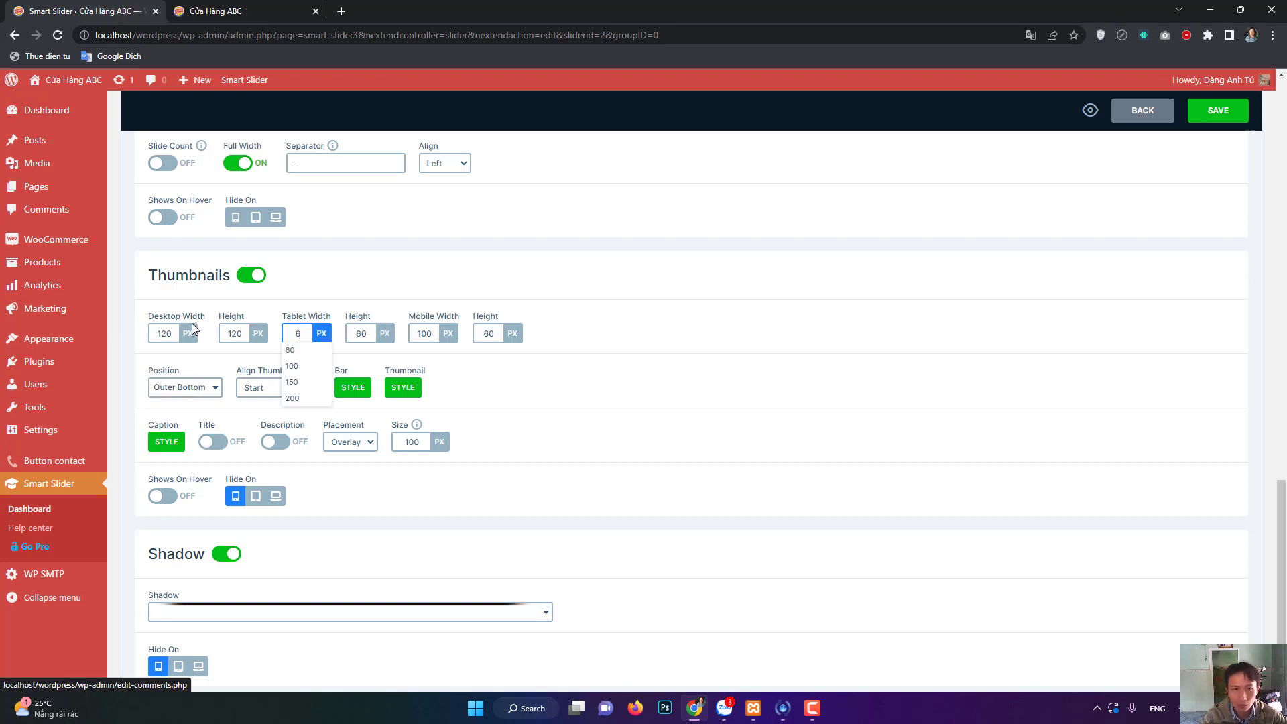
click(562, 397)
click(1203, 113)
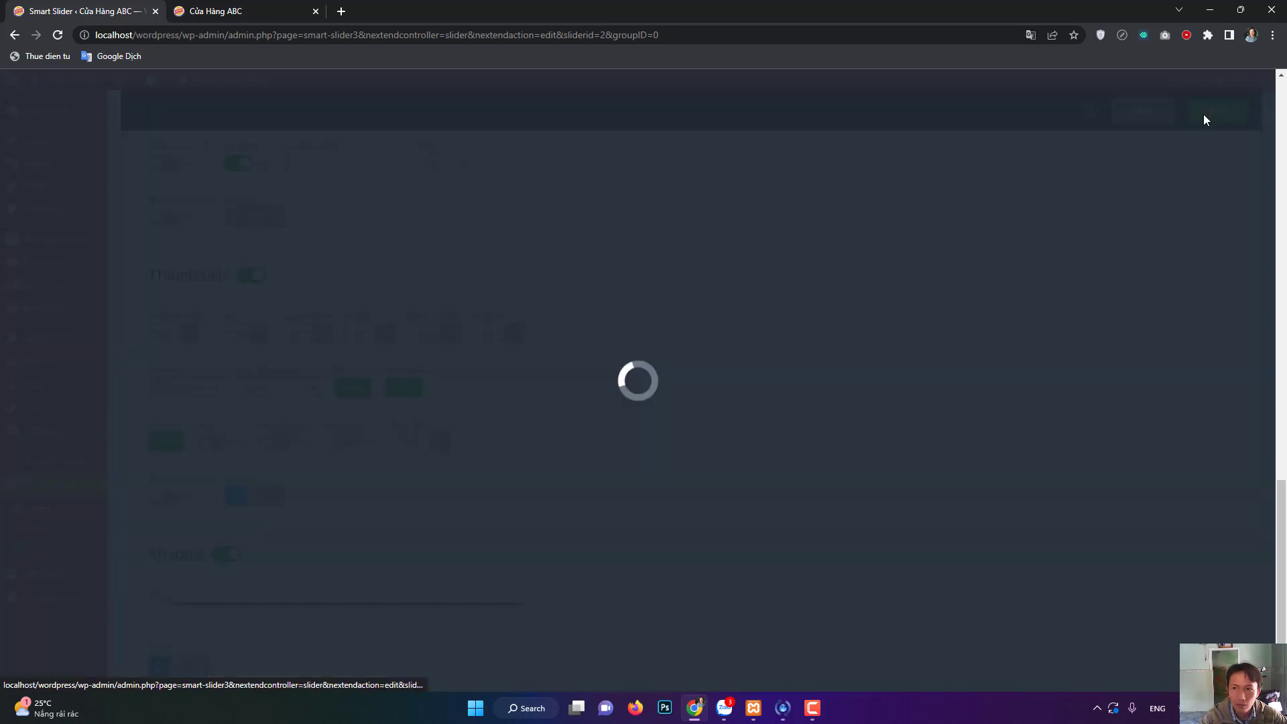
click(221, 10)
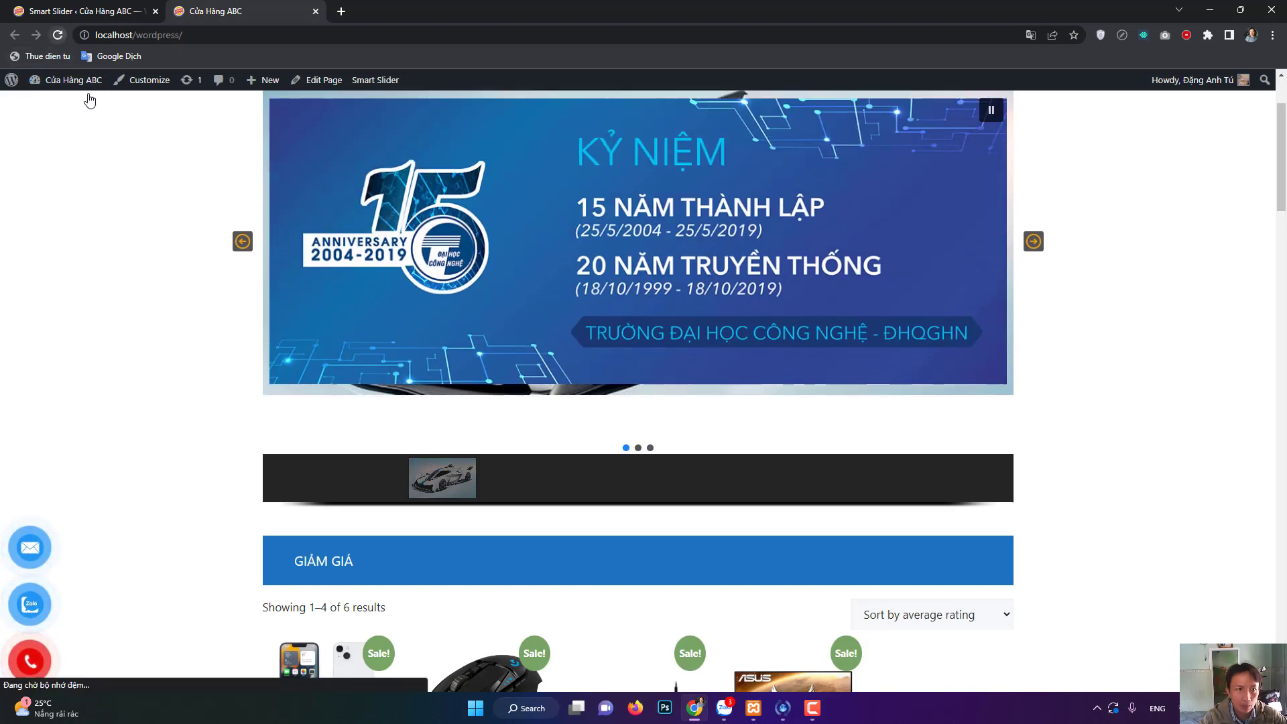
key(F5)
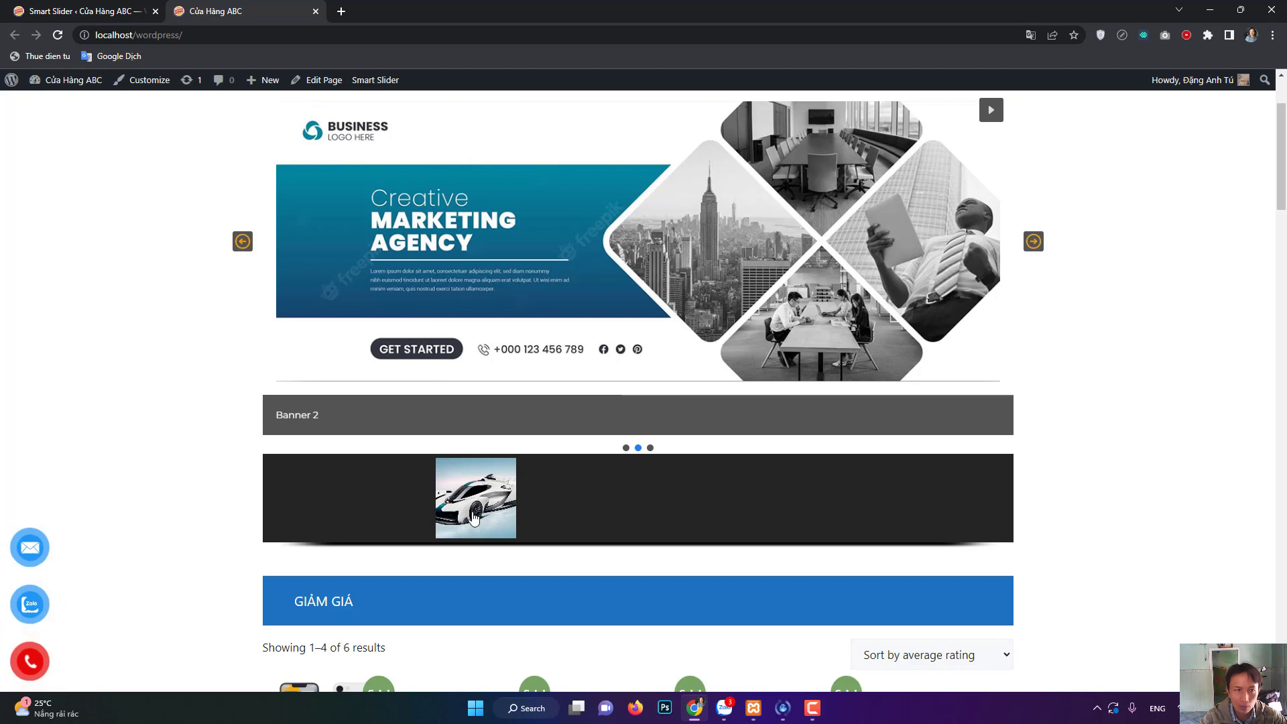
Change the slider's shadow to the deeper, soft curved design, save, and check it on the reloaded home page.
key(ctrl+Tab)
scroll(520, 472, down, 1)
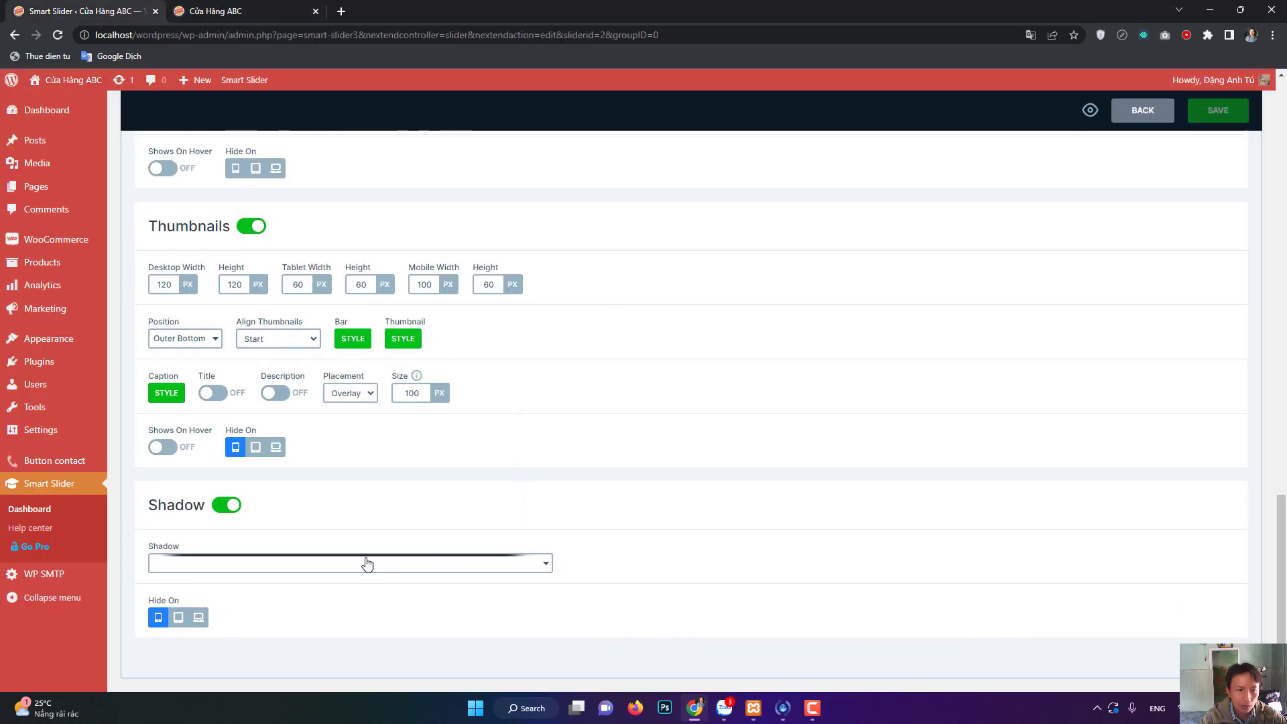
click(233, 565)
click(248, 9)
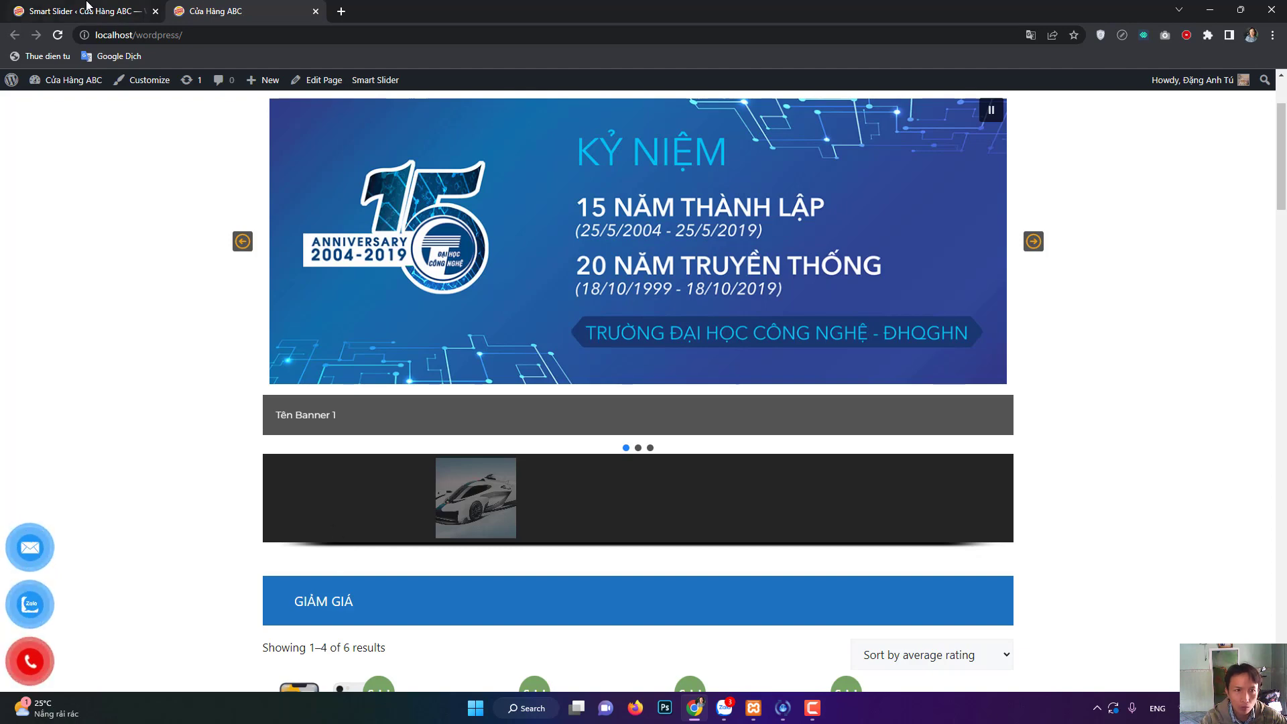
click(89, 9)
scroll(482, 510, down, 2)
click(360, 522)
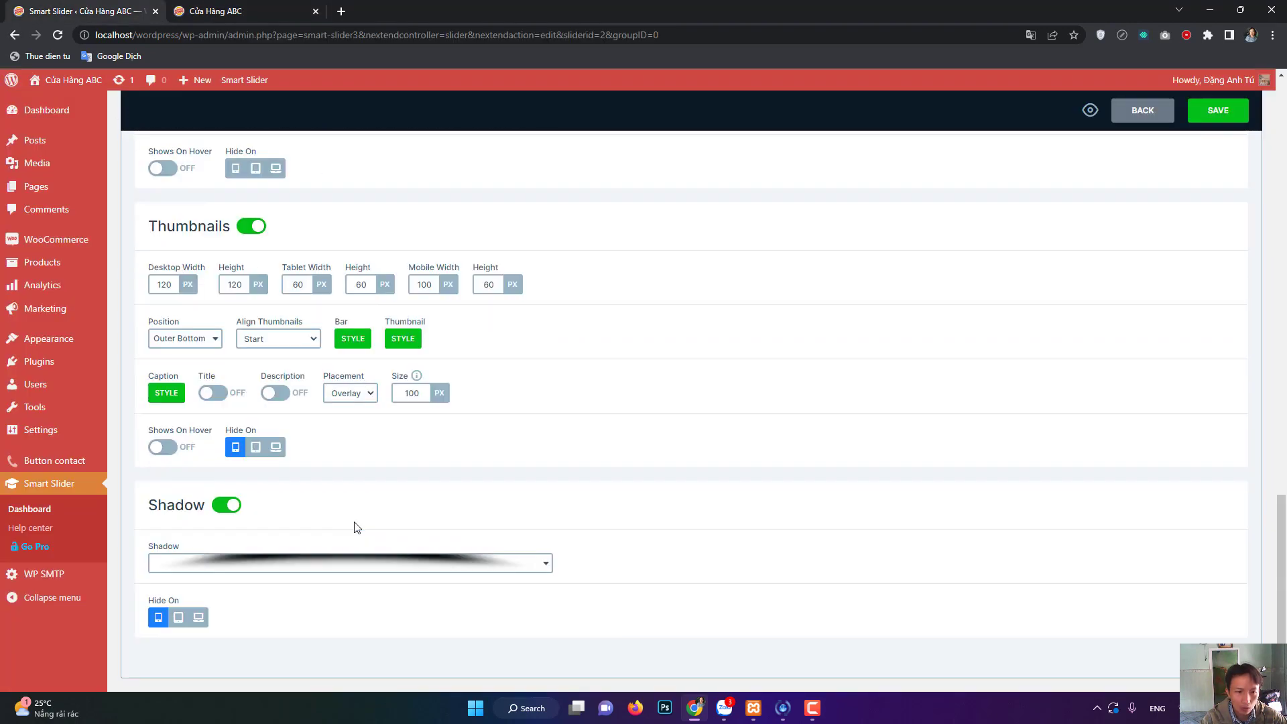
click(1218, 110)
click(221, 11)
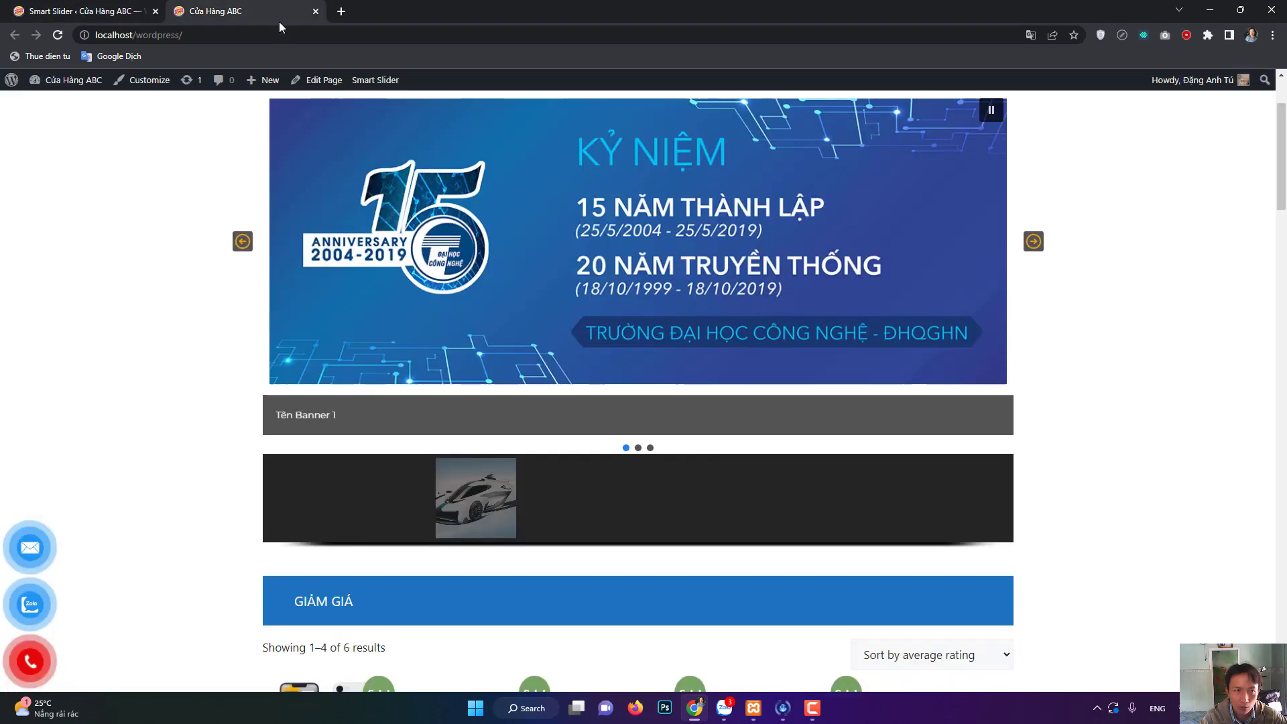
click(60, 35)
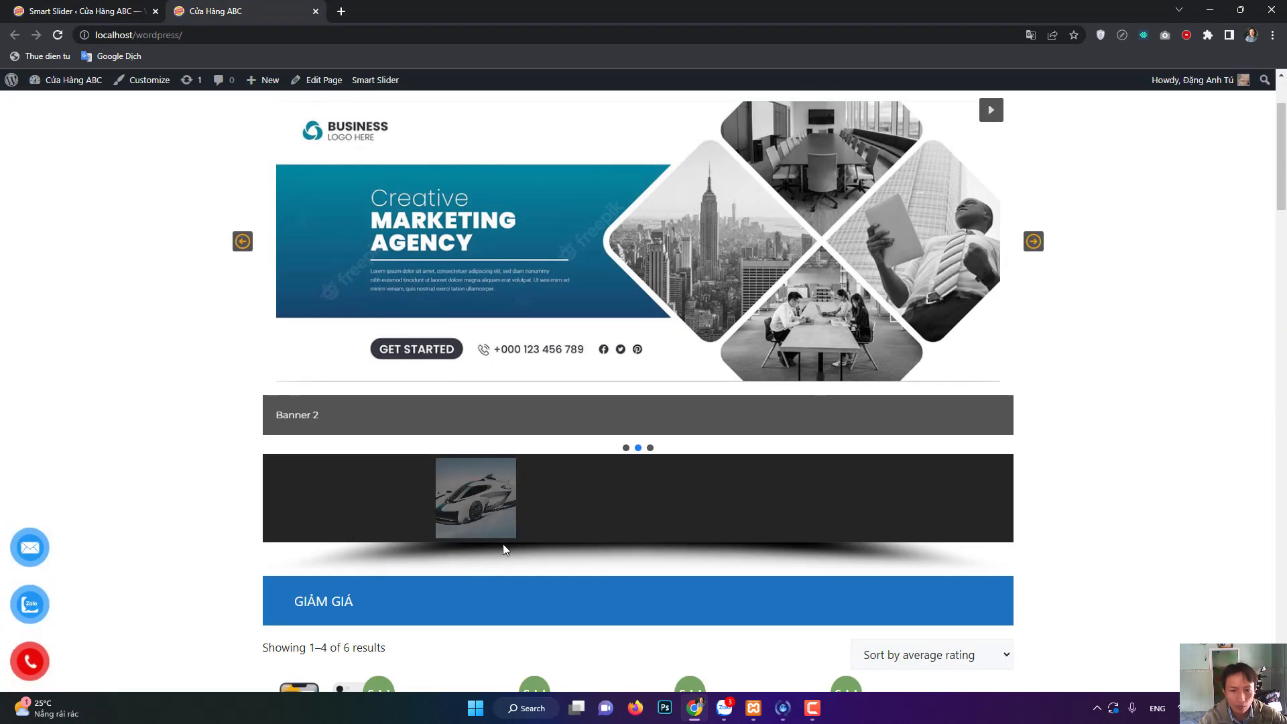
Return to the slider settings and examine the Main Animation choices in the animation settings.
click(162, 12)
scroll(503, 480, up, 20)
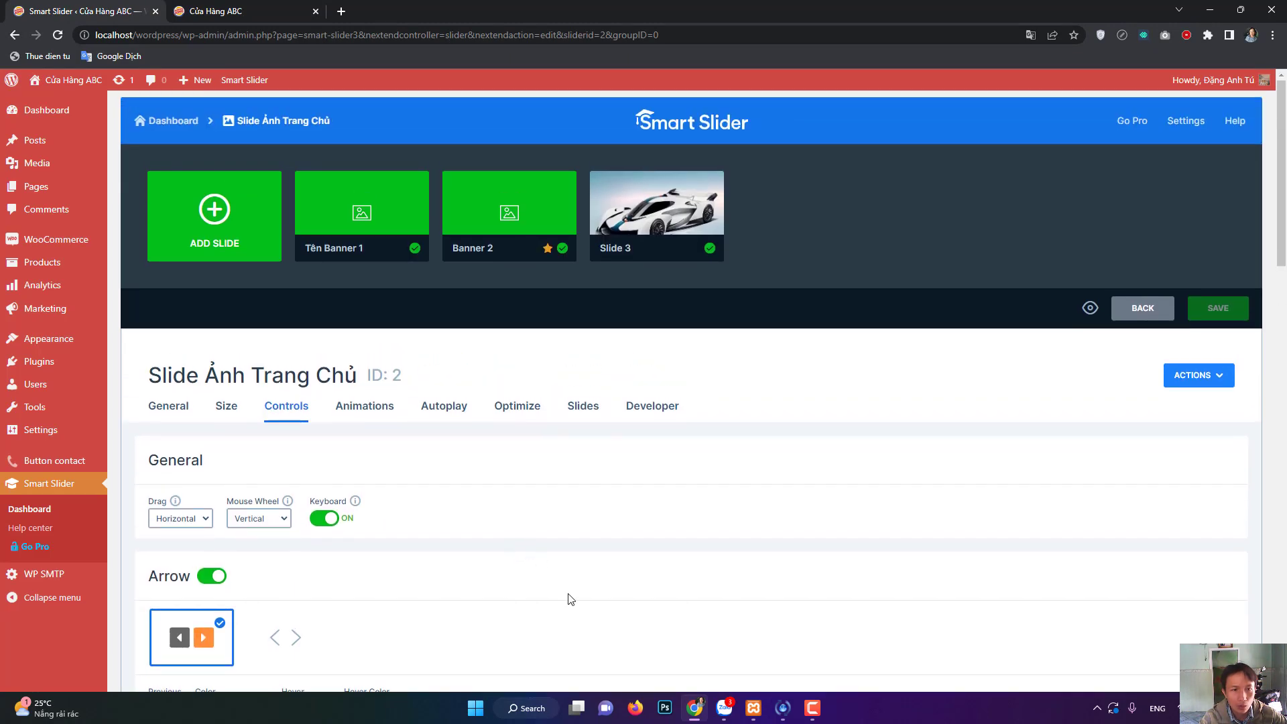
click(381, 407)
scroll(455, 473, down, 1)
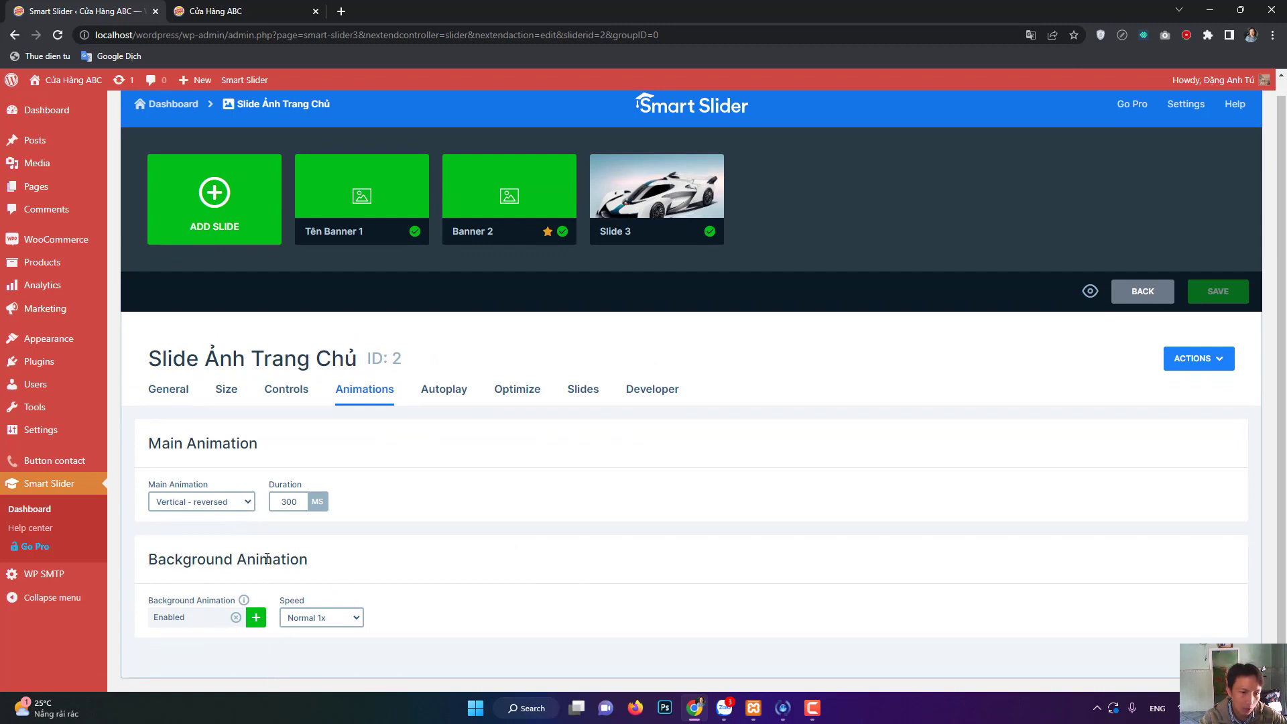
click(245, 506)
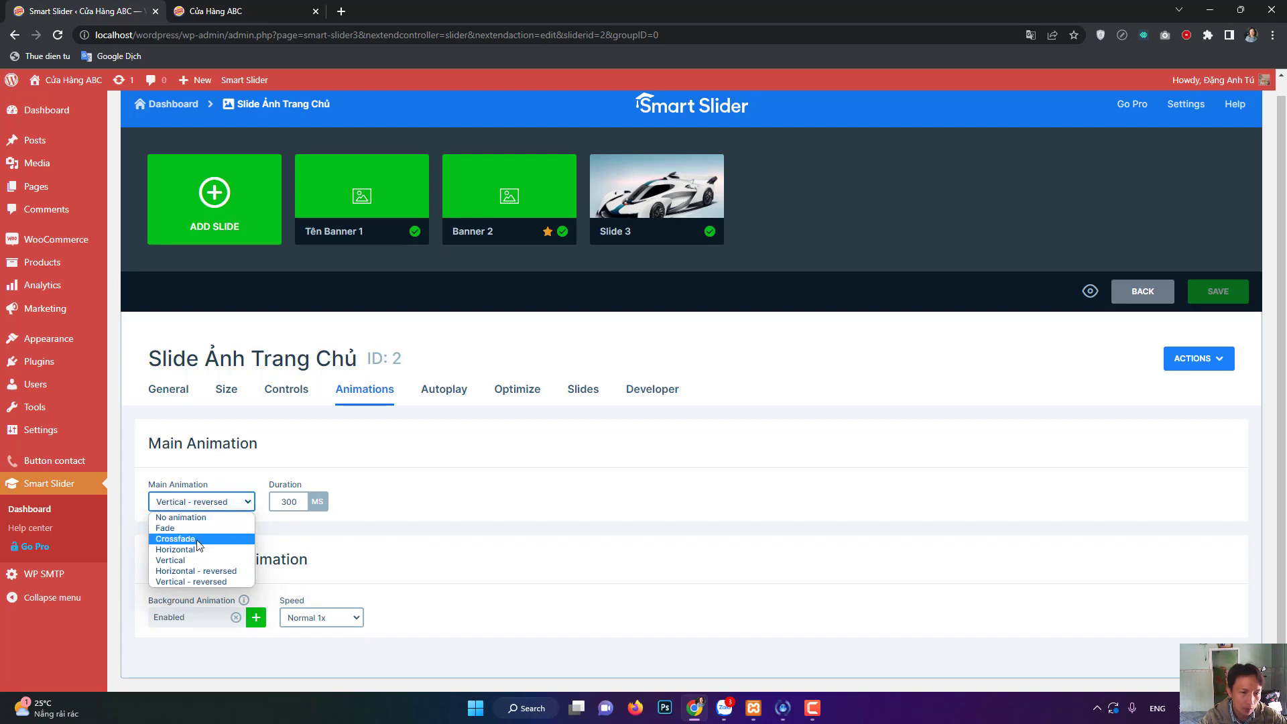
click(291, 599)
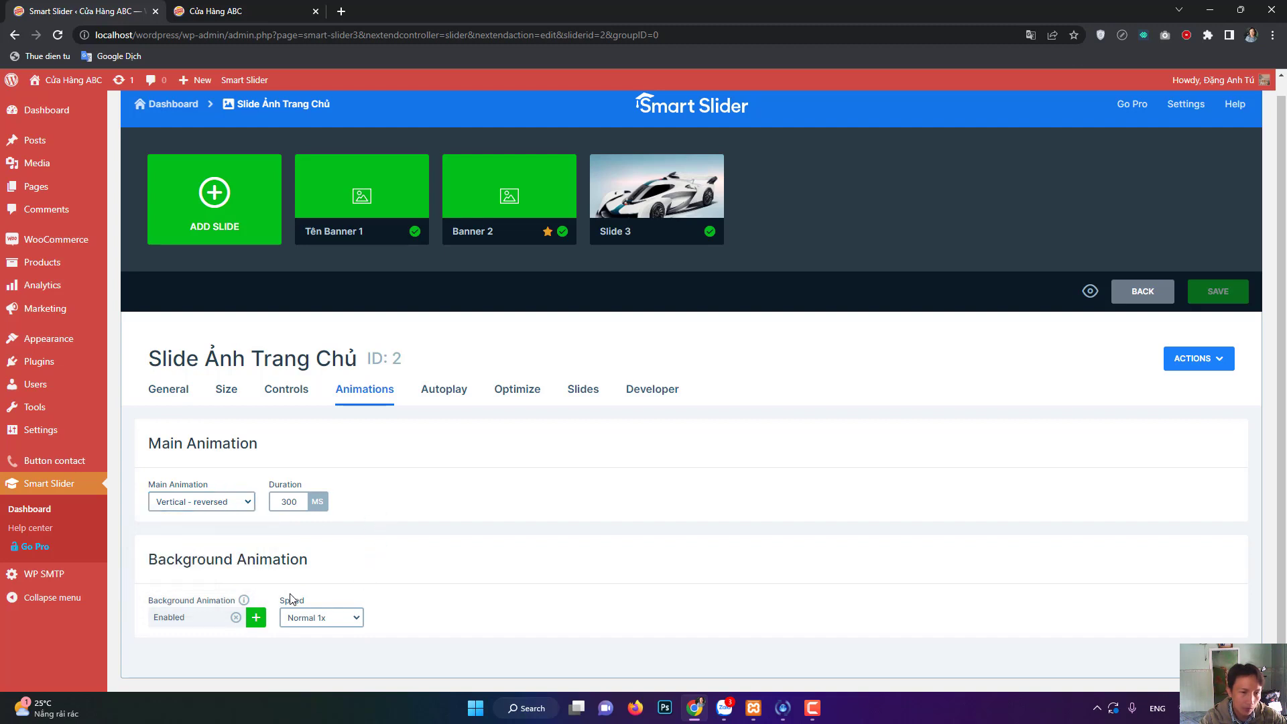
Replace the Curtain to left background animation with Puzzle, apply it and save the slider.
click(221, 617)
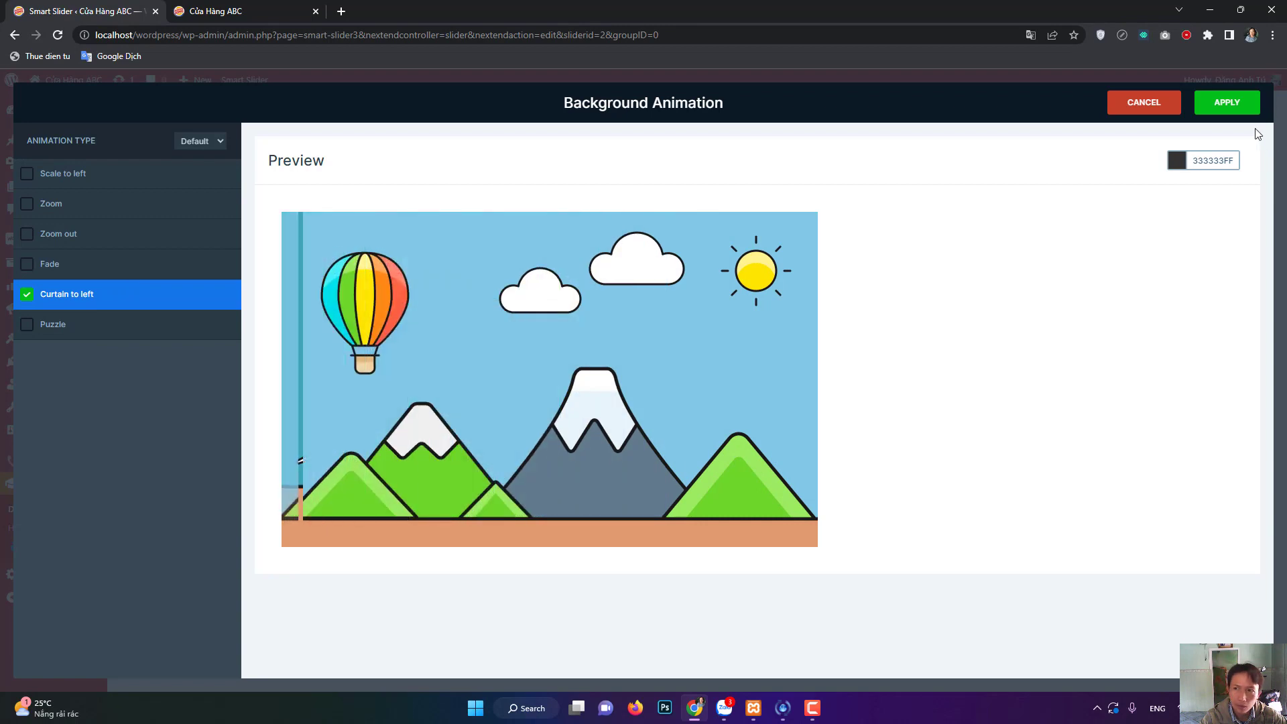
click(69, 265)
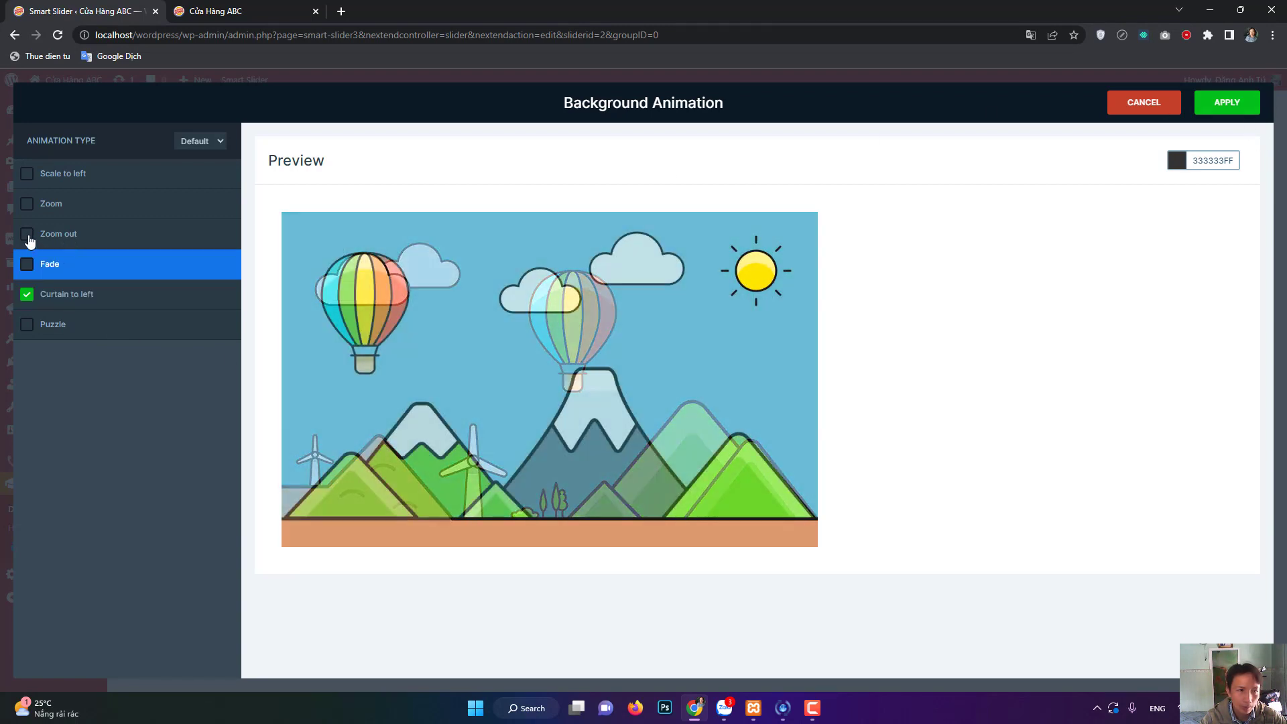
click(36, 305)
click(42, 324)
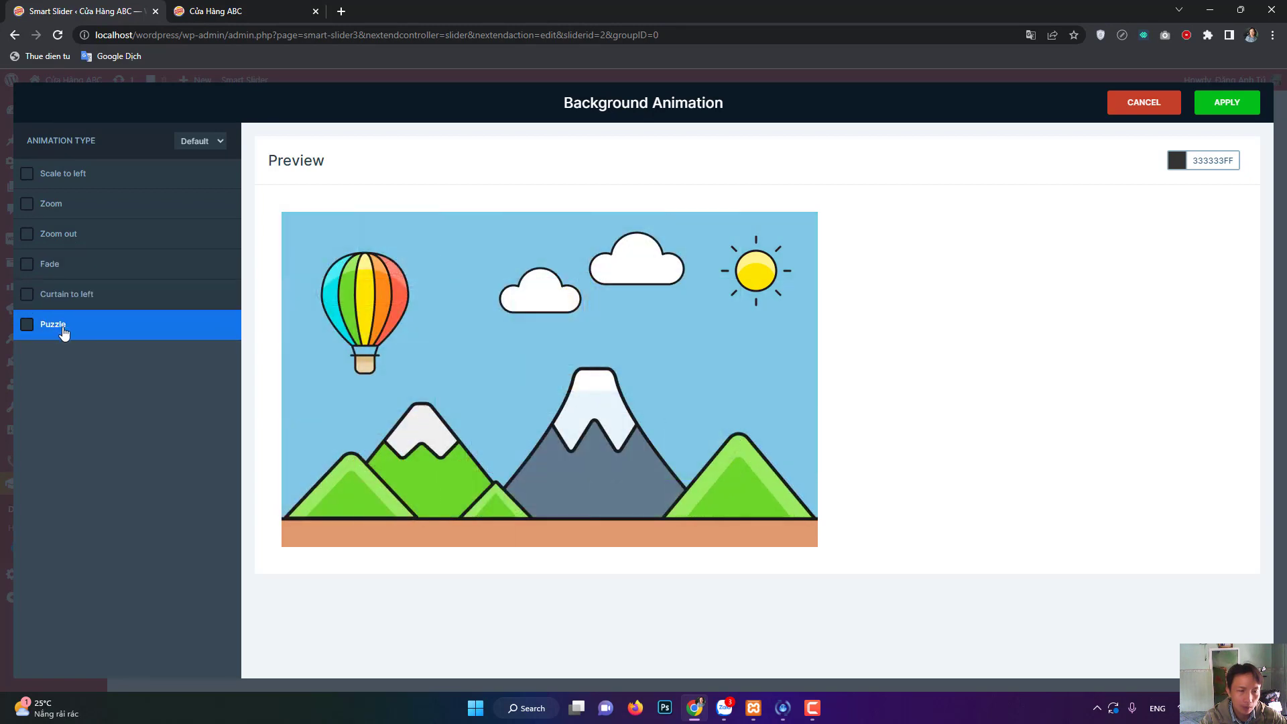
click(27, 325)
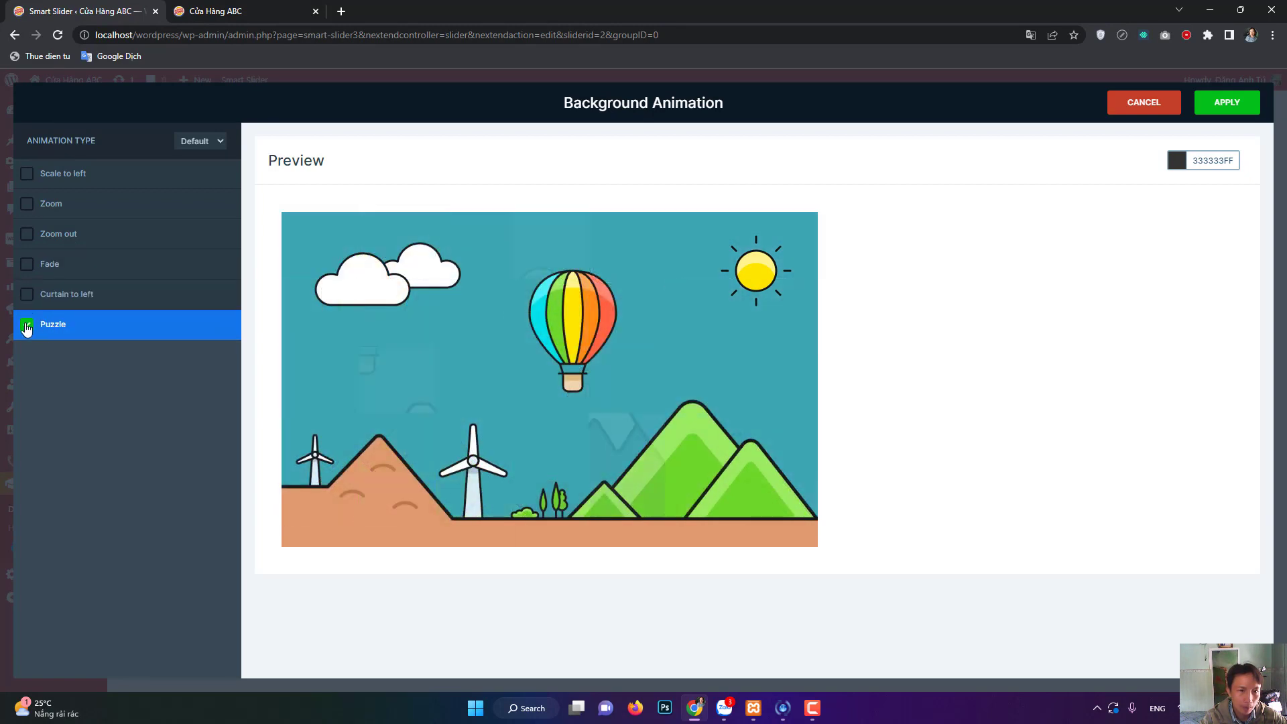
click(1215, 101)
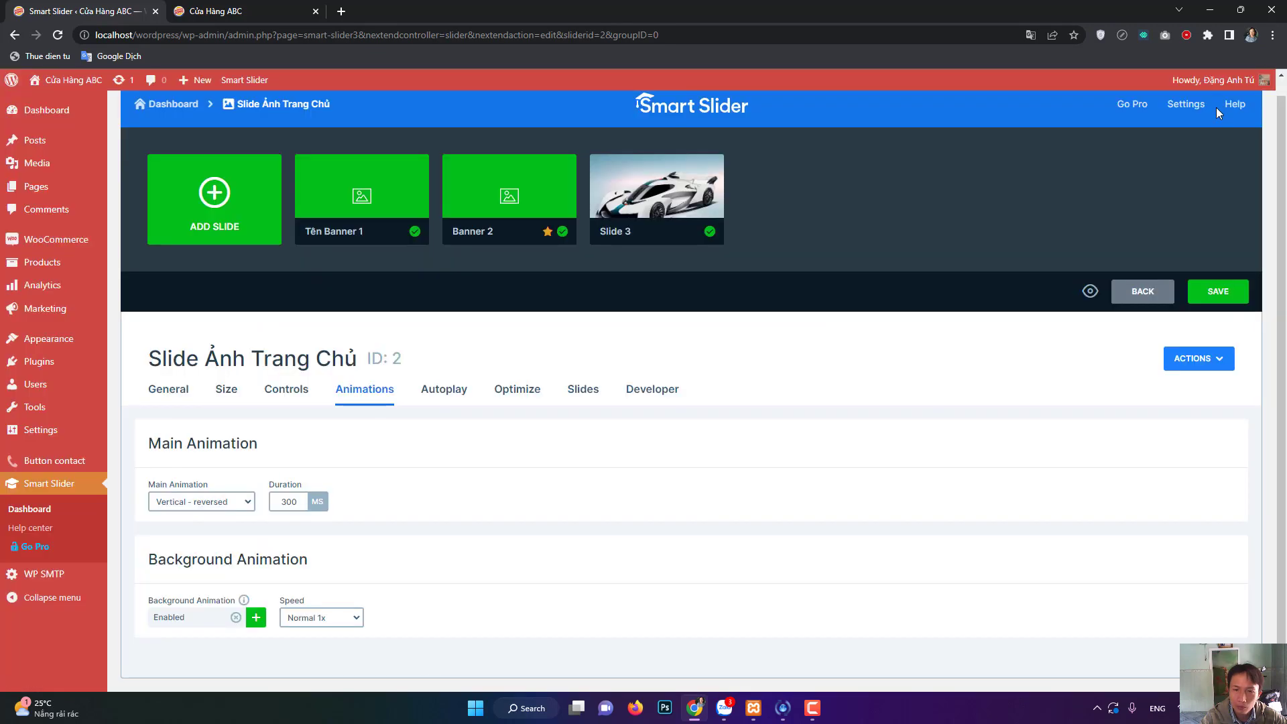
click(1202, 301)
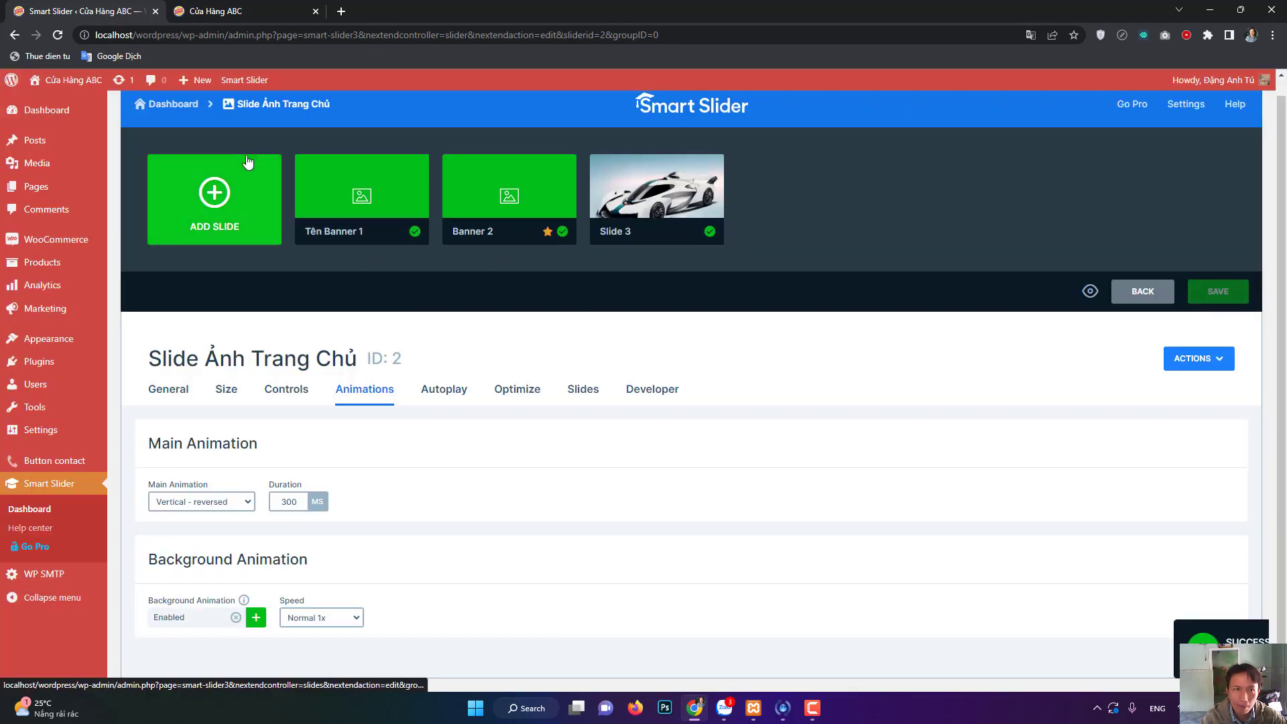
Compare the Autoplay and Button settings with the home page slider, trying its play button there.
click(459, 400)
scroll(427, 461, down, 2)
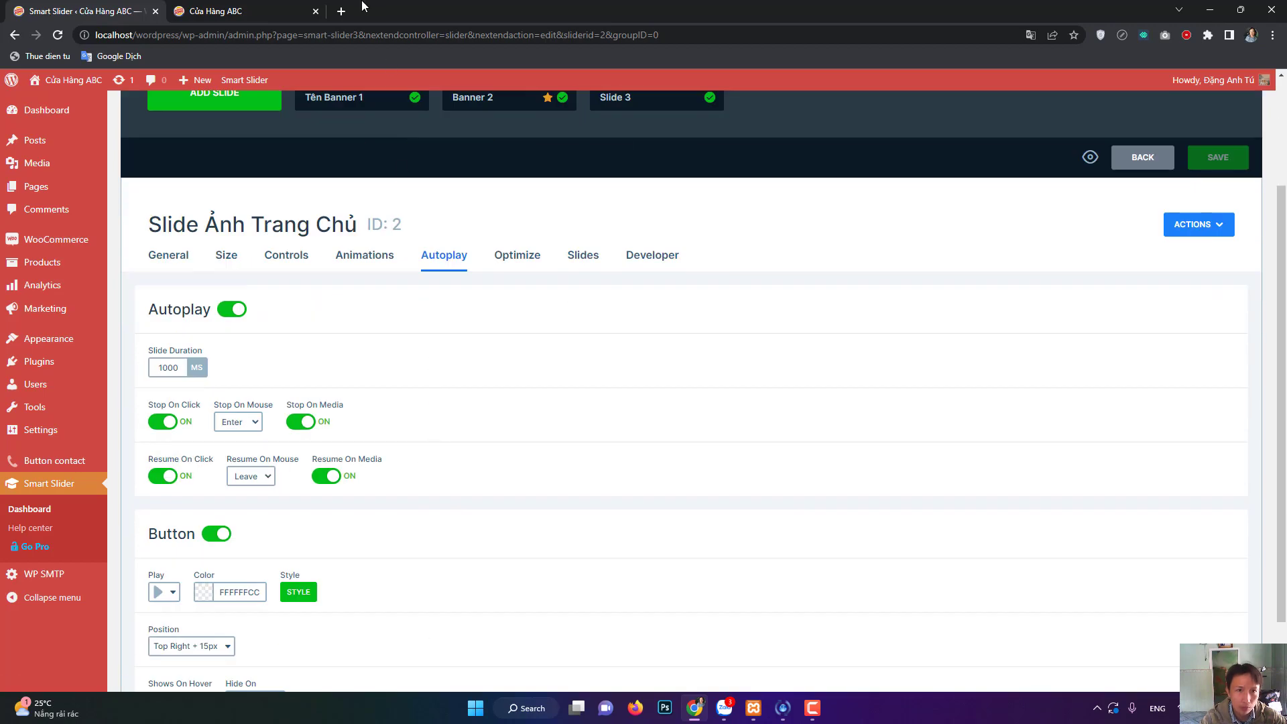
click(231, 11)
click(50, 8)
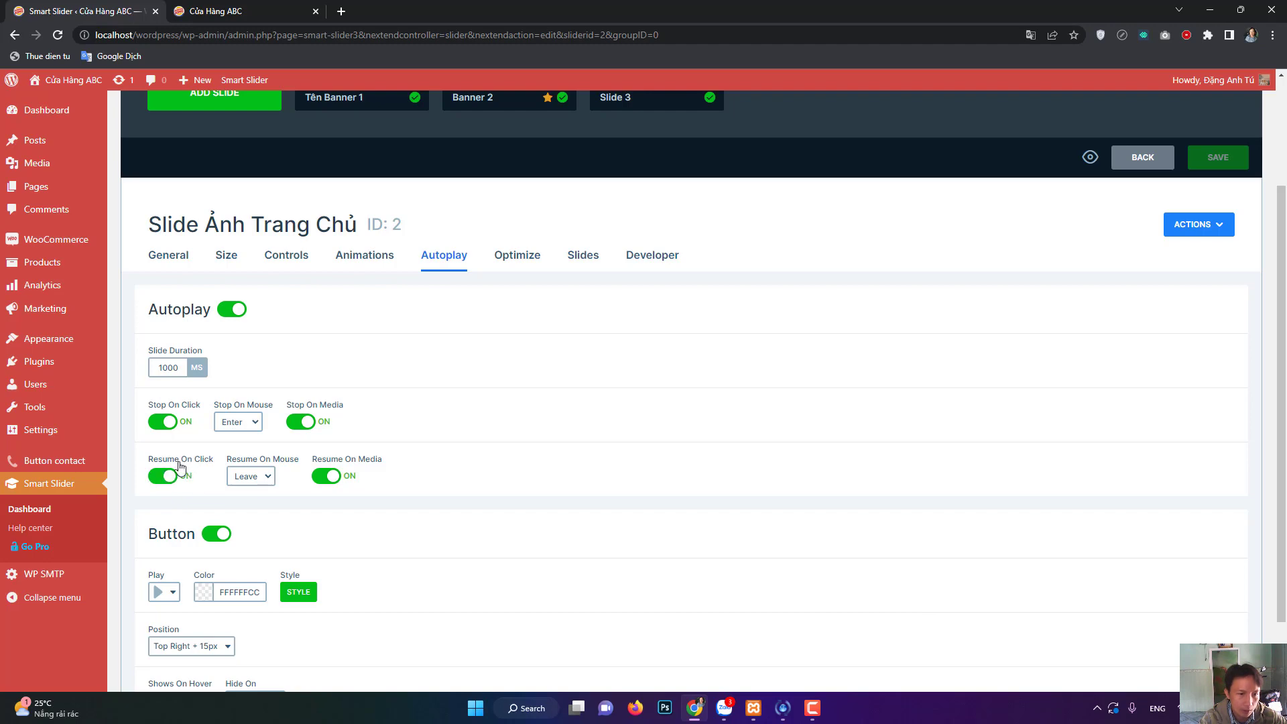
scroll(336, 516, down, 2)
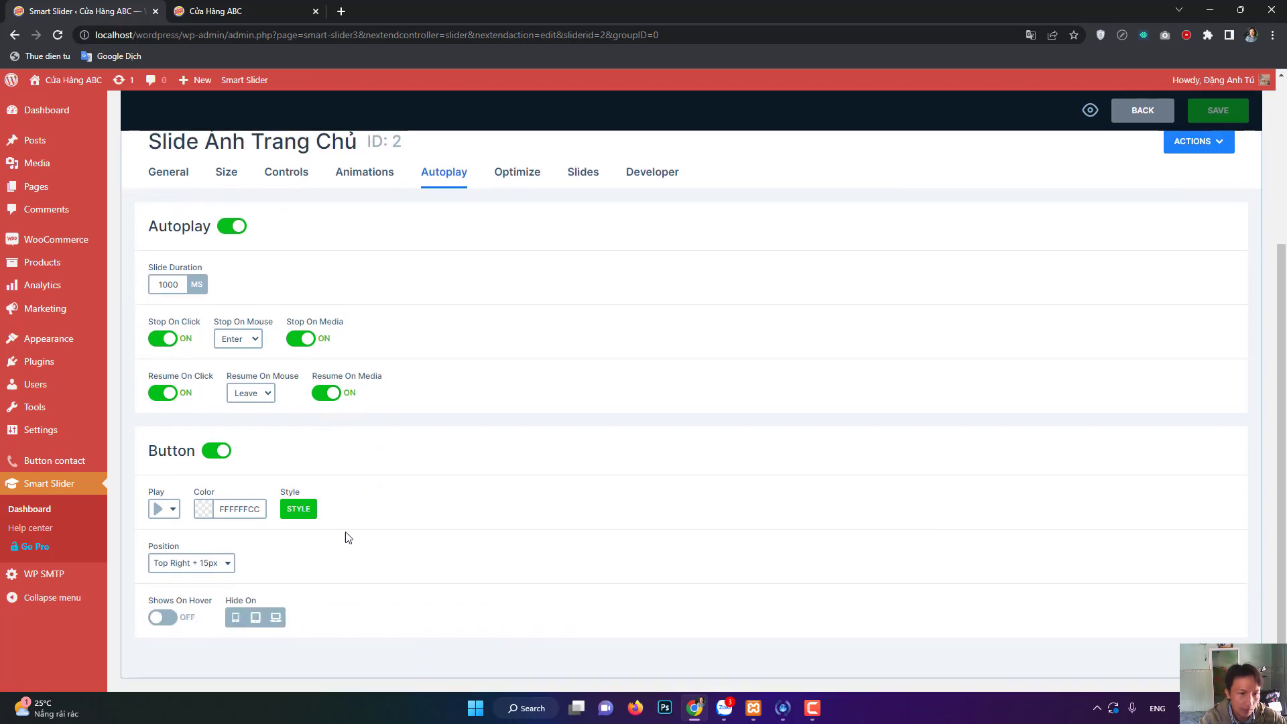
click(288, 8)
scroll(1005, 214, up, 2)
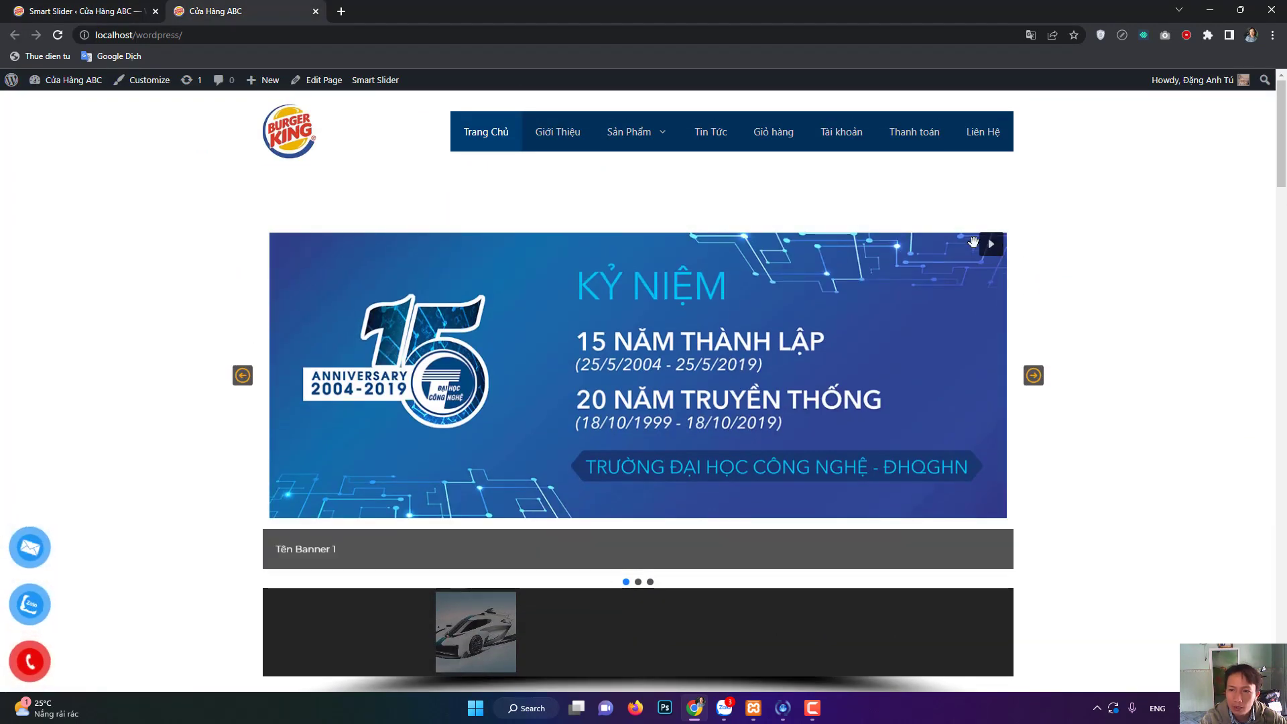
click(993, 245)
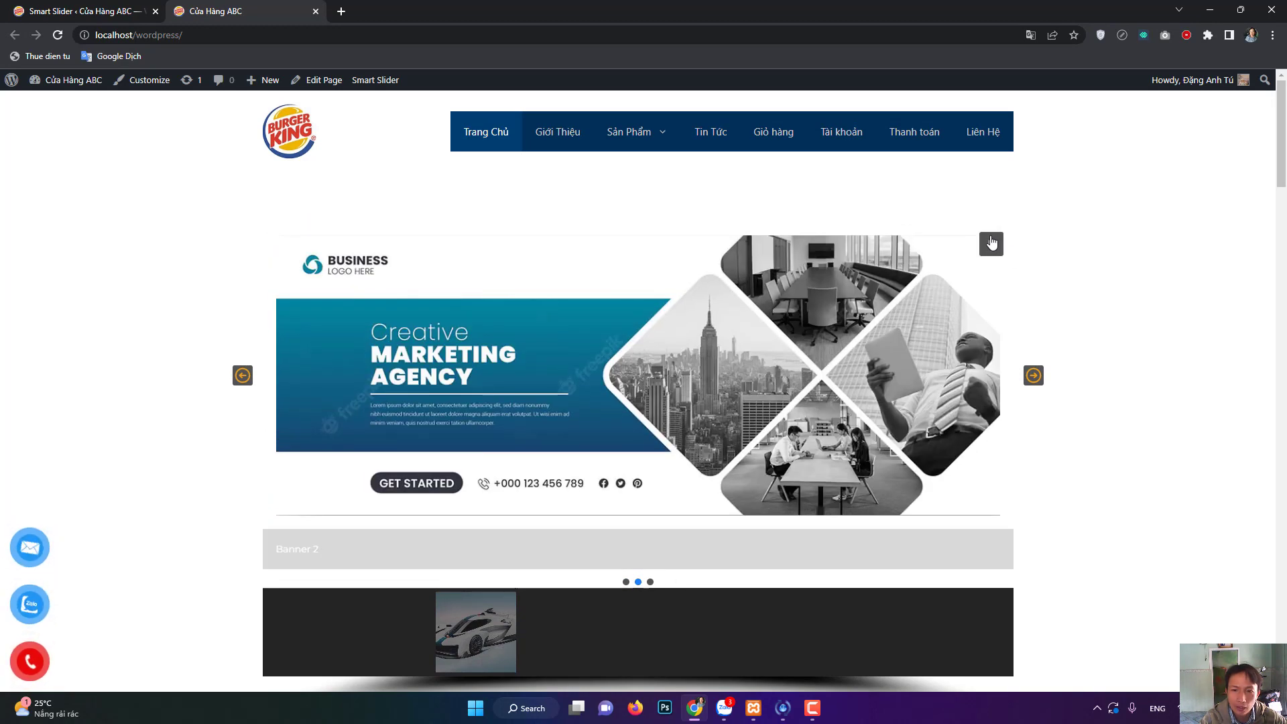
click(81, 11)
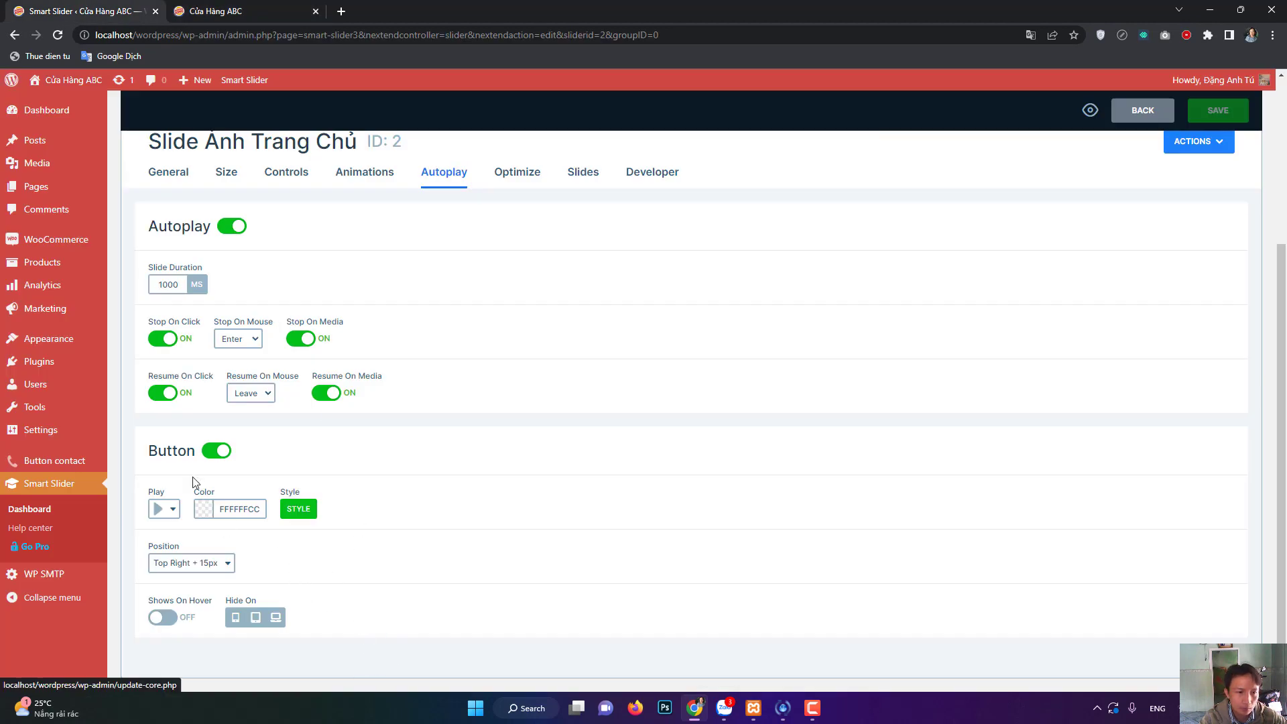
Examine the slider's Optimize, Slides and Developer settings.
scroll(1086, 416, up, 4)
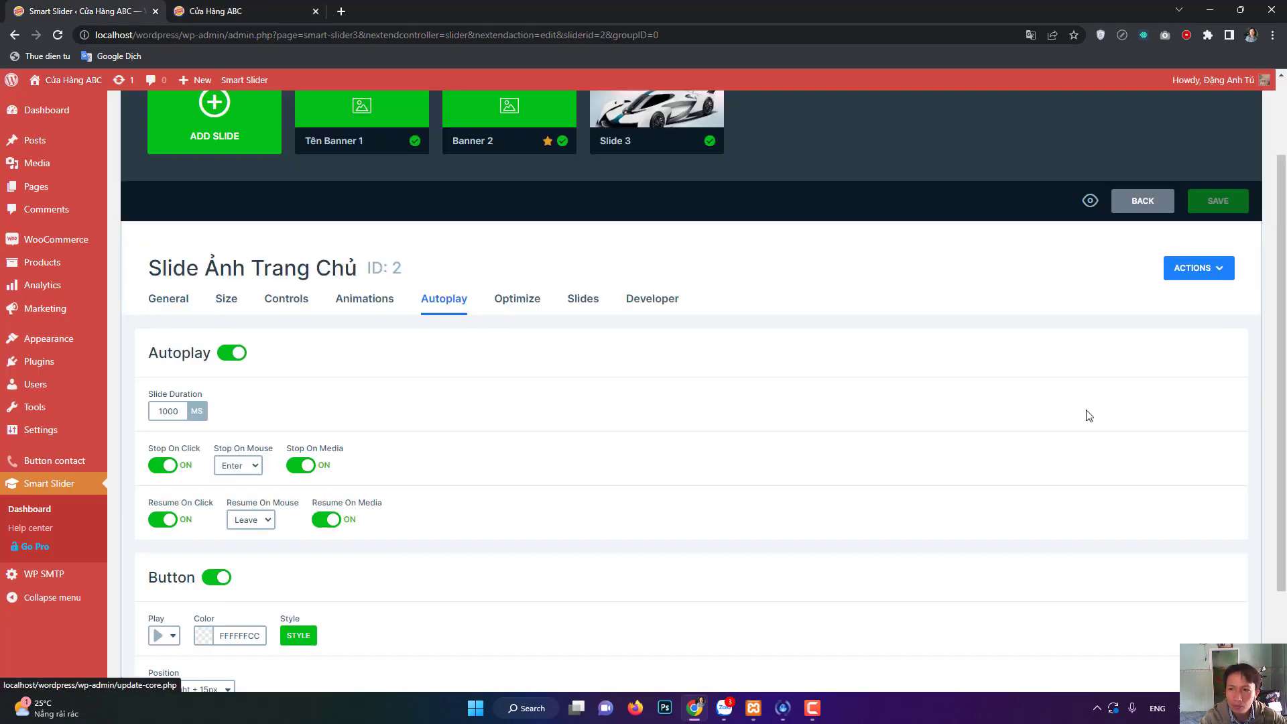
click(517, 406)
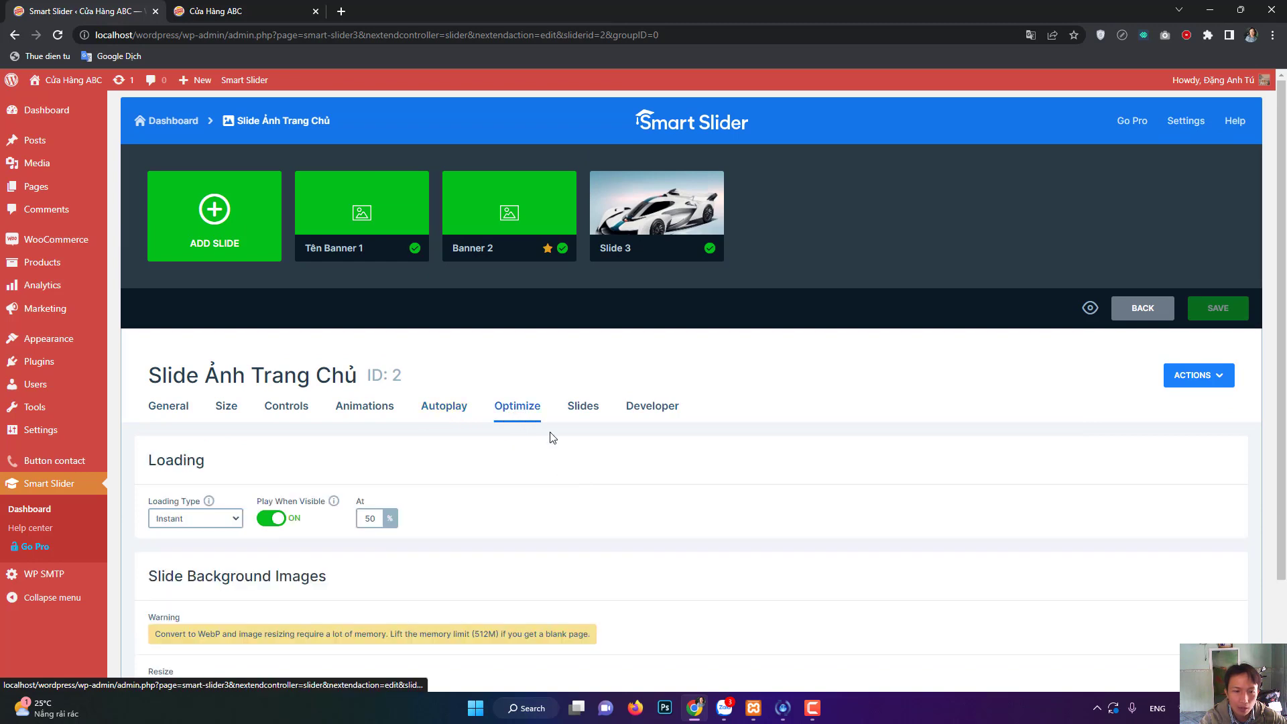
scroll(546, 442, down, 2)
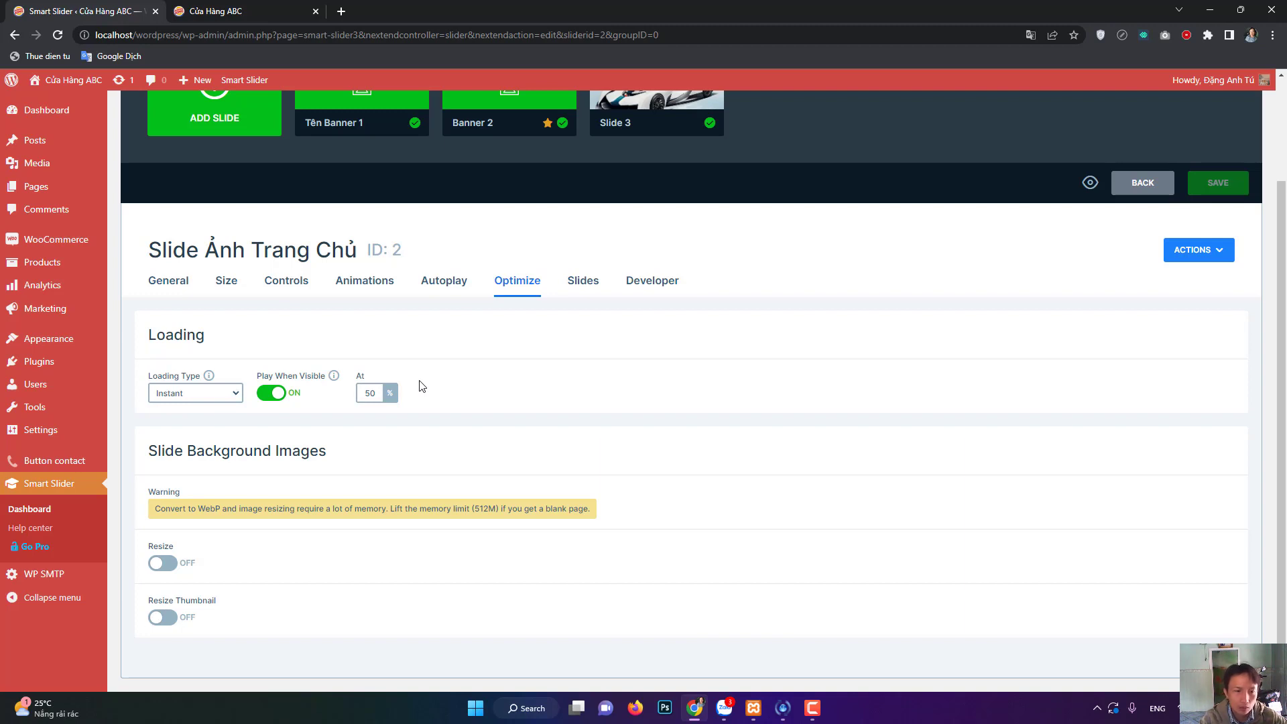
click(595, 284)
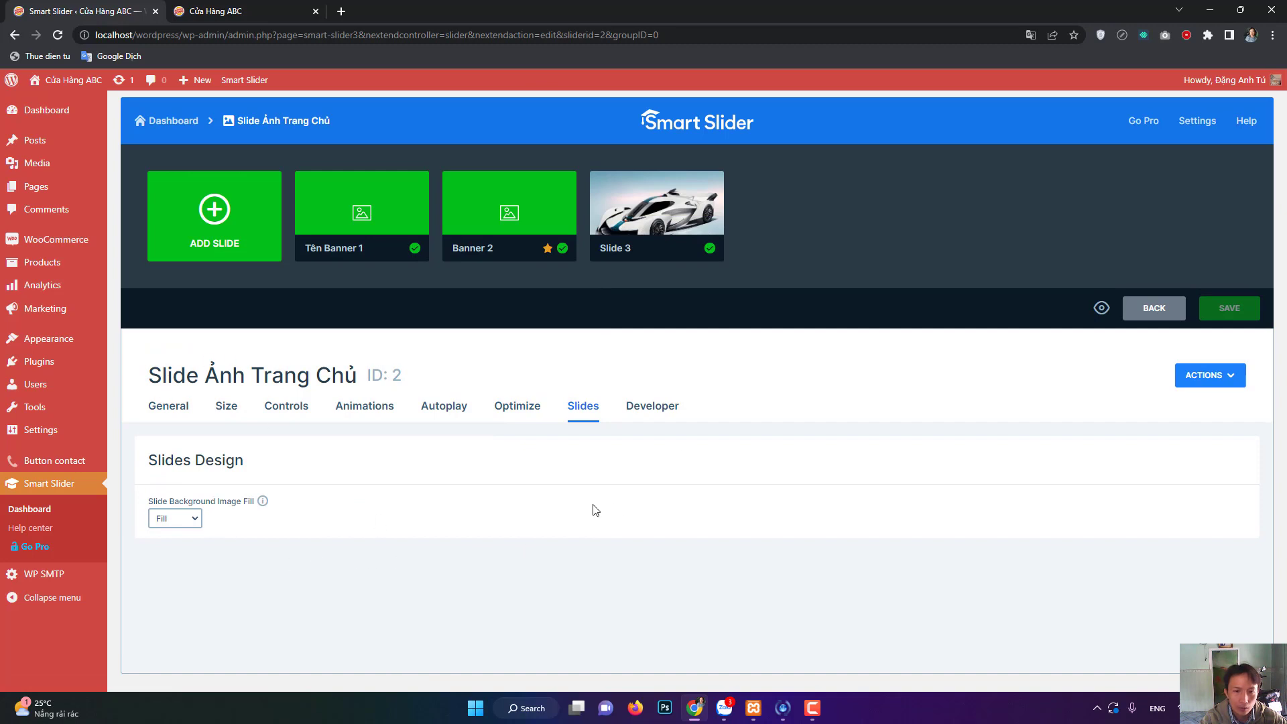
click(639, 409)
scroll(448, 497, down, 5)
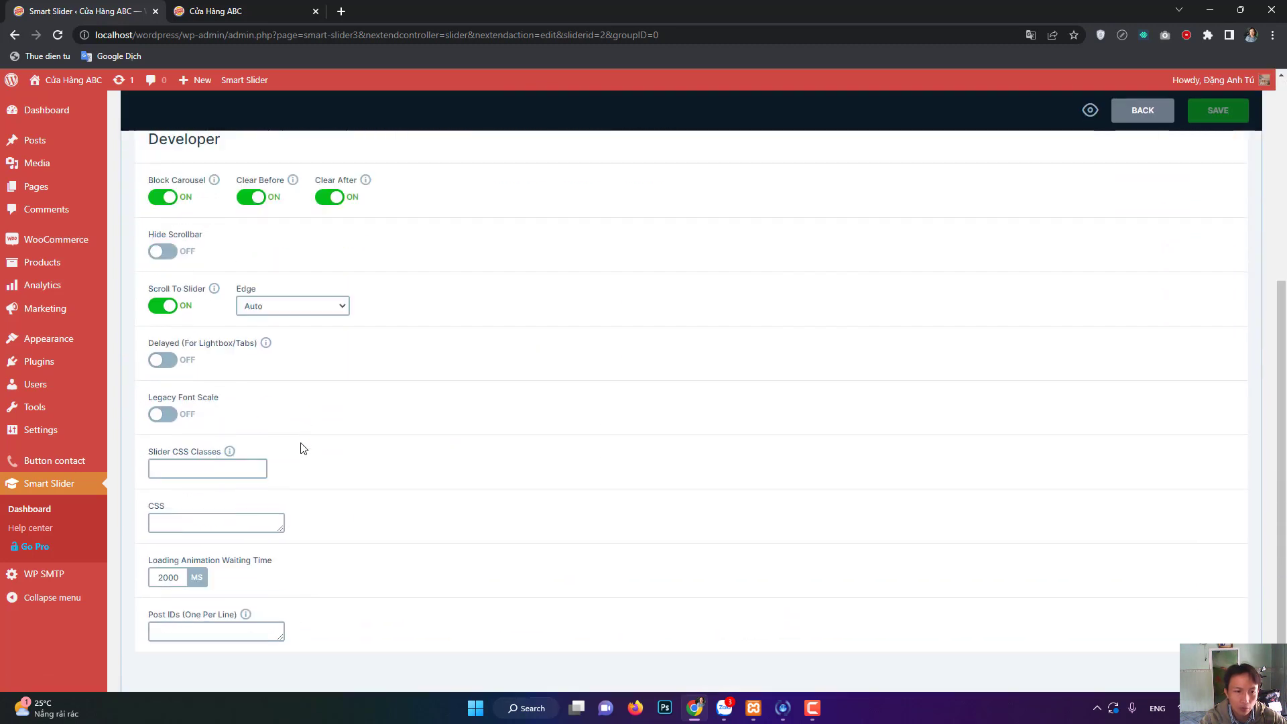
scroll(859, 547, up, 5)
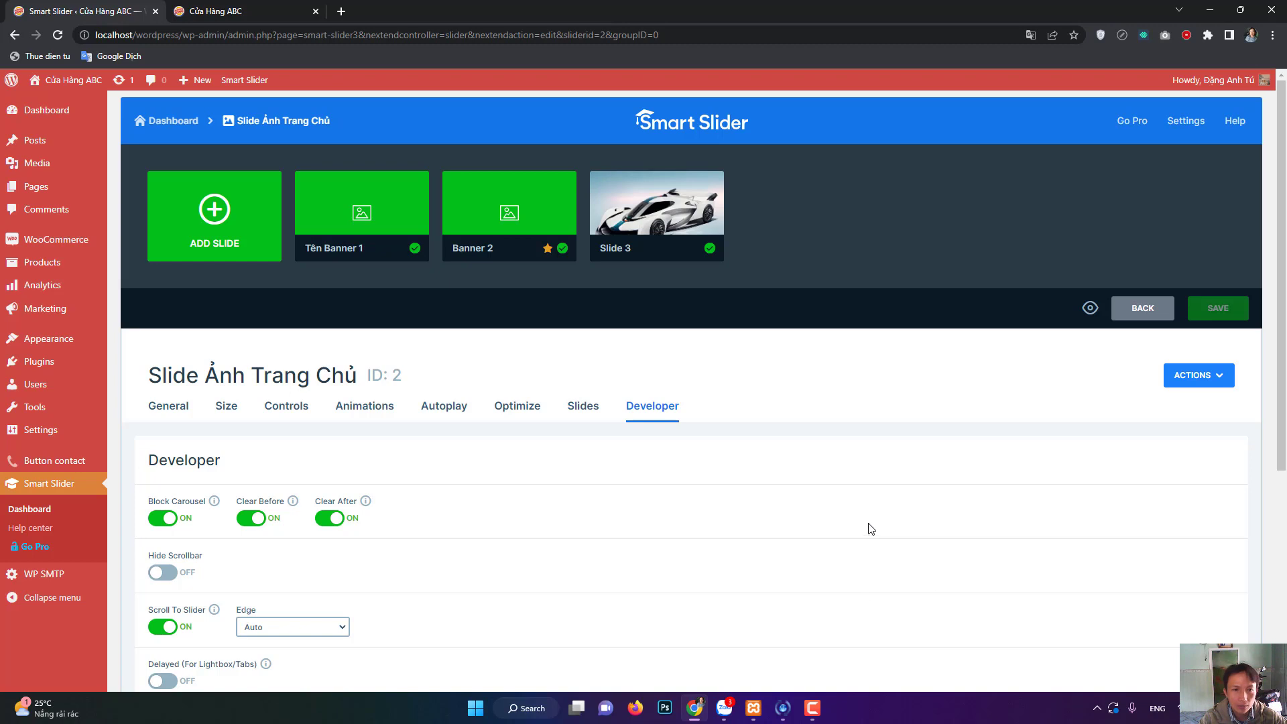
Open the slide "Tên Banner 1" for editing and close its slide settings window.
mouse_move(382, 201)
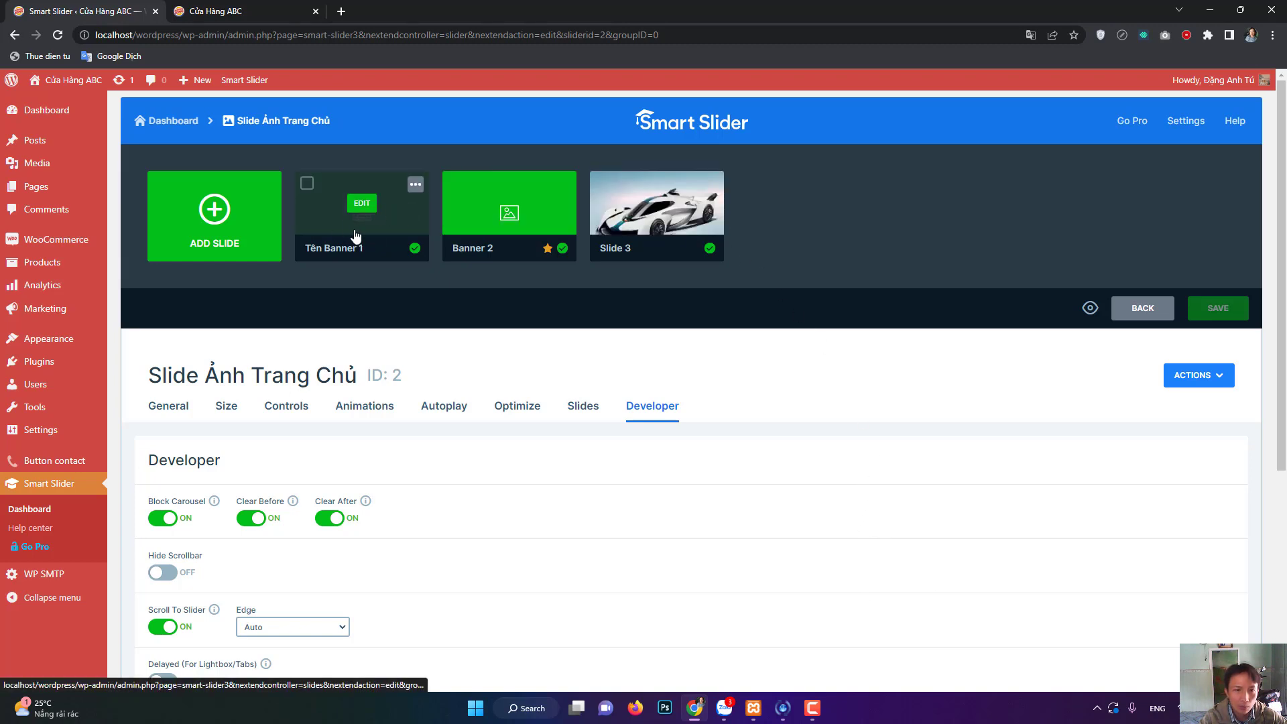
mouse_move(414, 188)
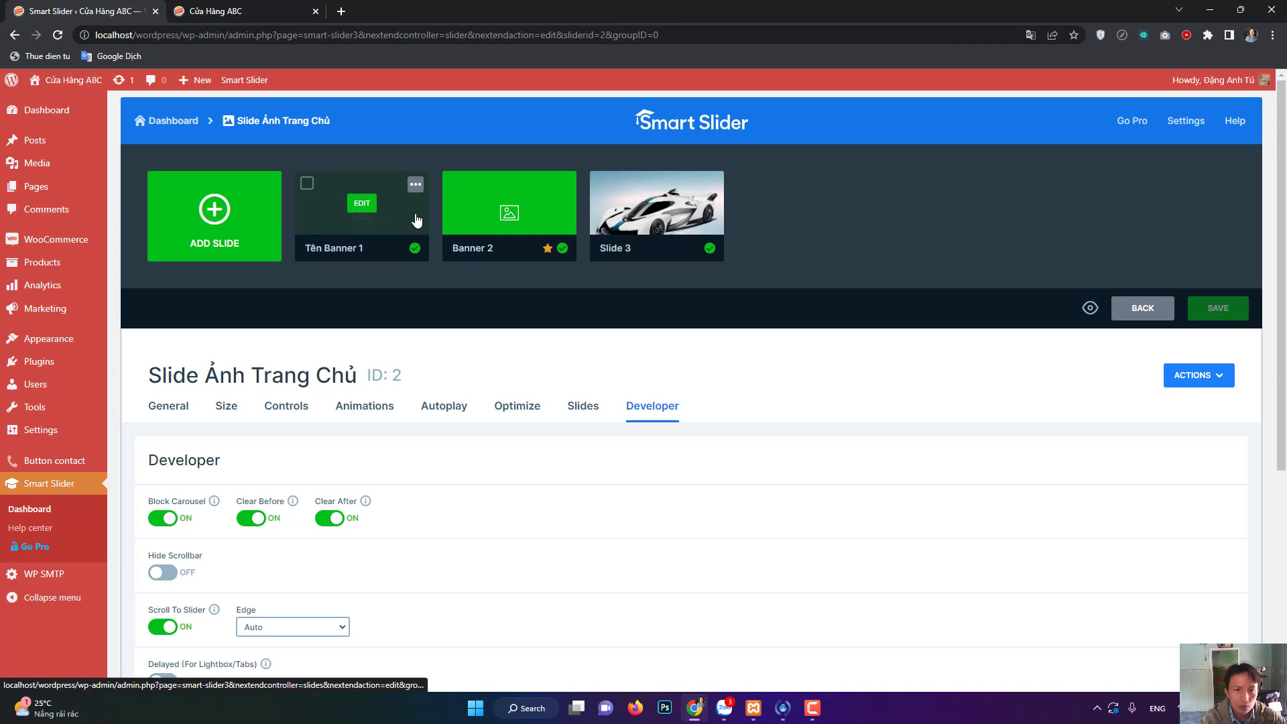
click(362, 203)
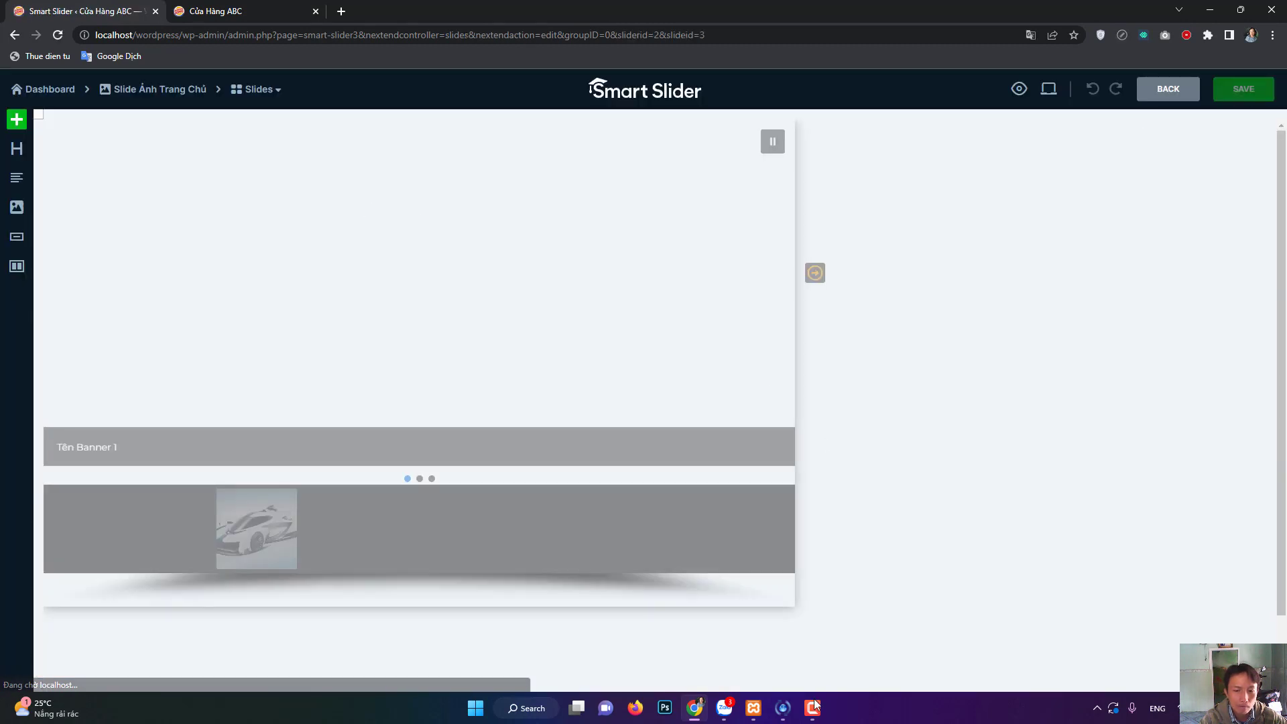
click(811, 709)
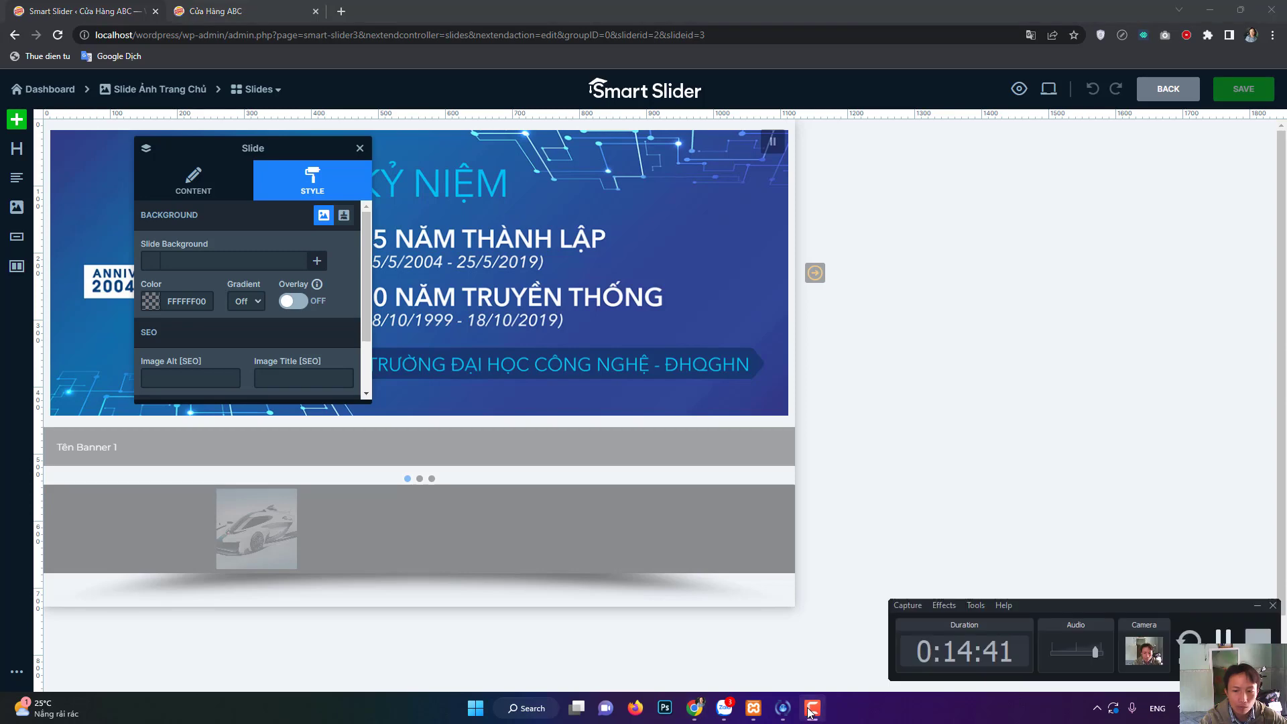
click(811, 709)
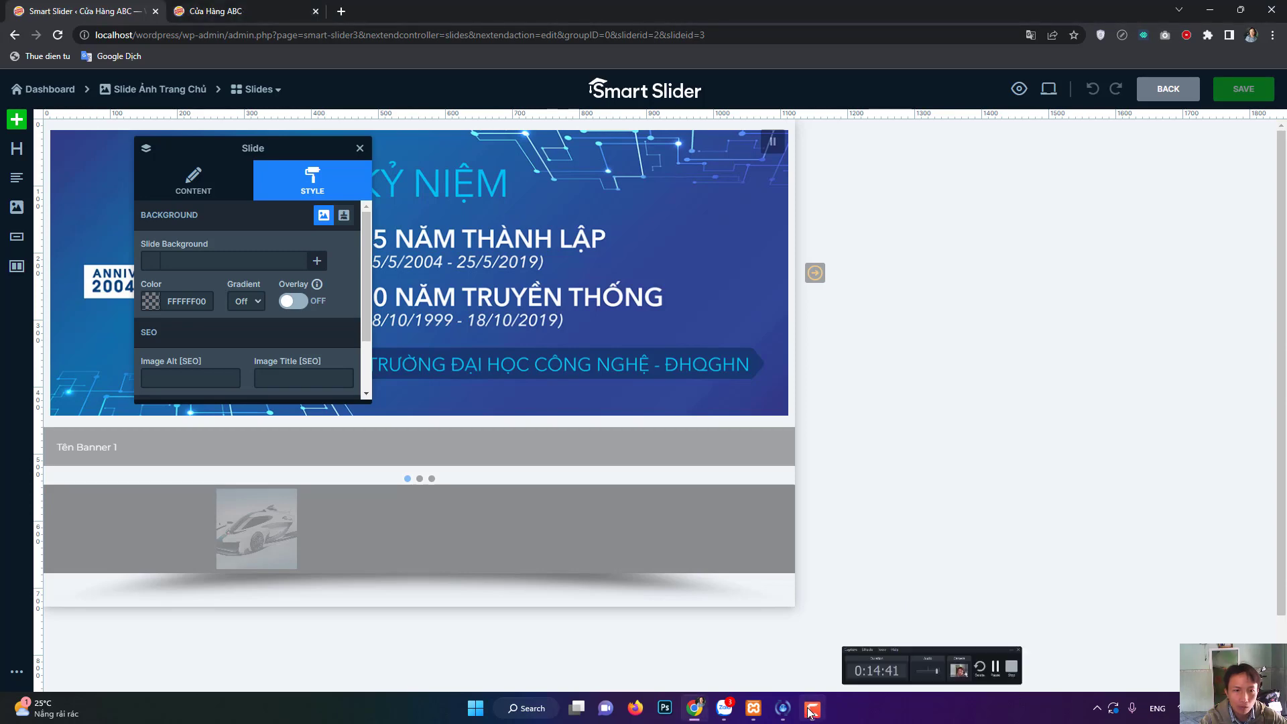
click(360, 148)
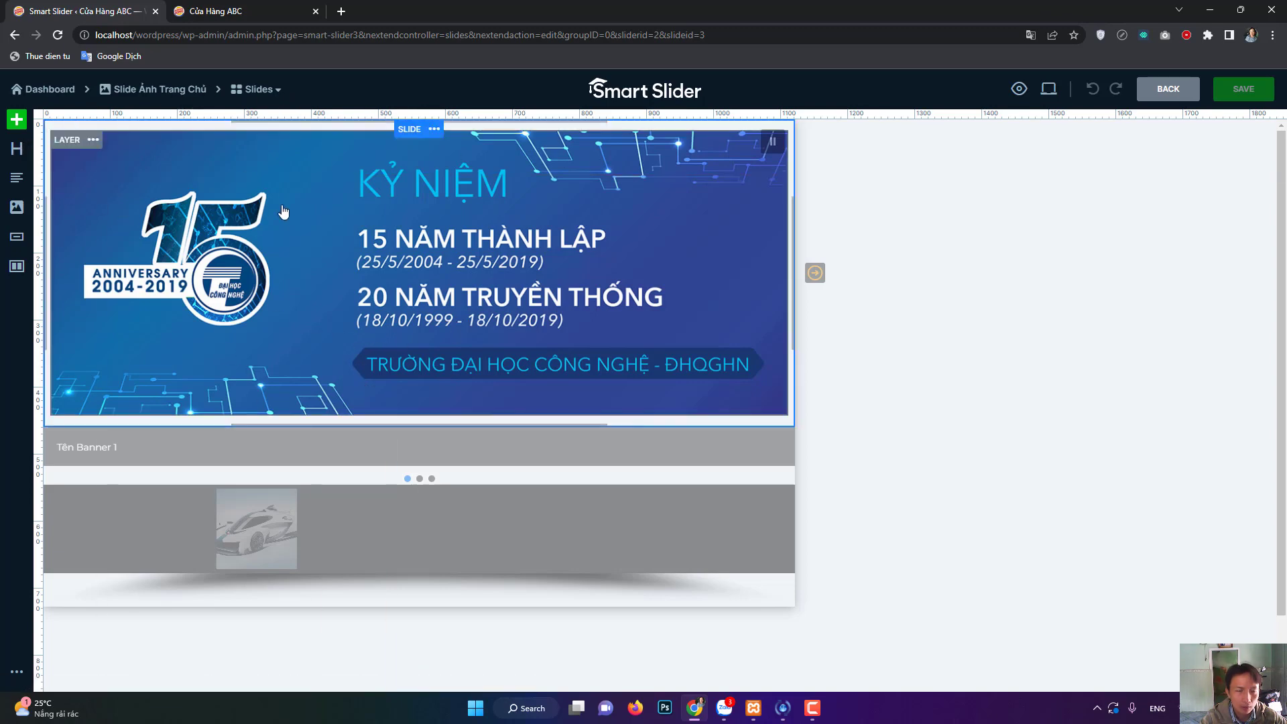
Add a row with two 50% columns above the banner image, look through its content settings and close them.
click(18, 118)
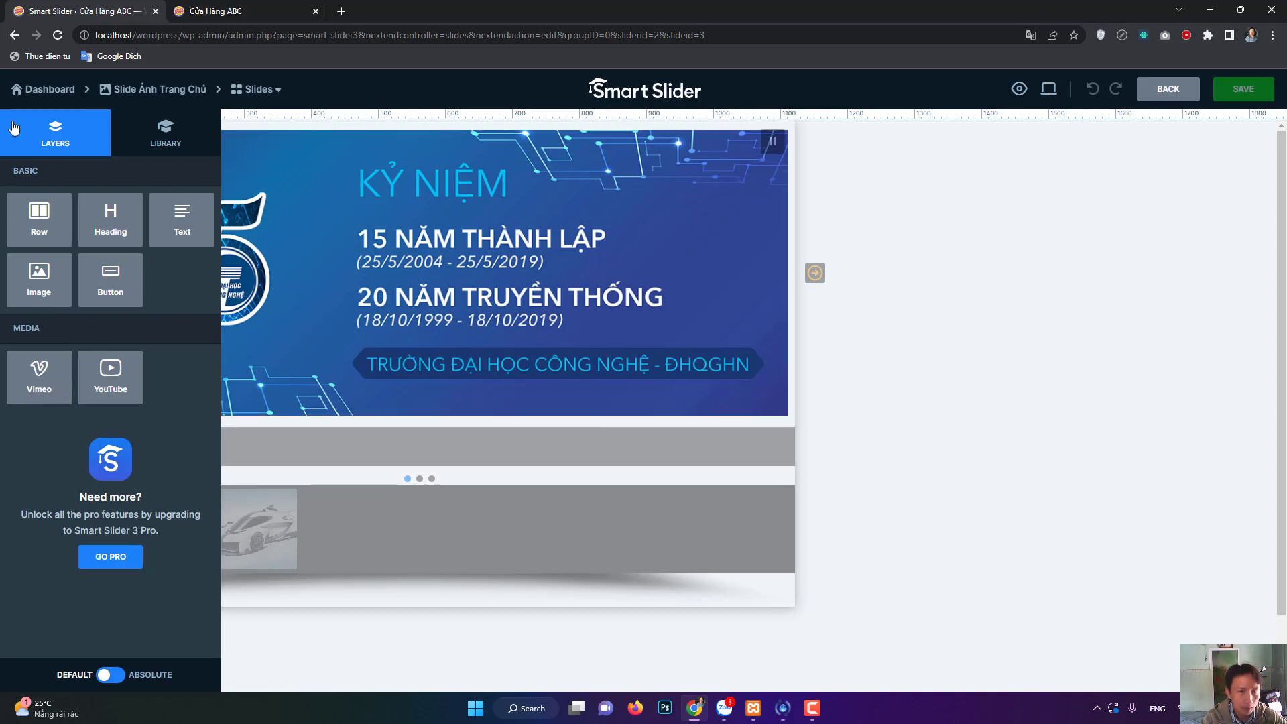
drag(42, 233, 322, 248)
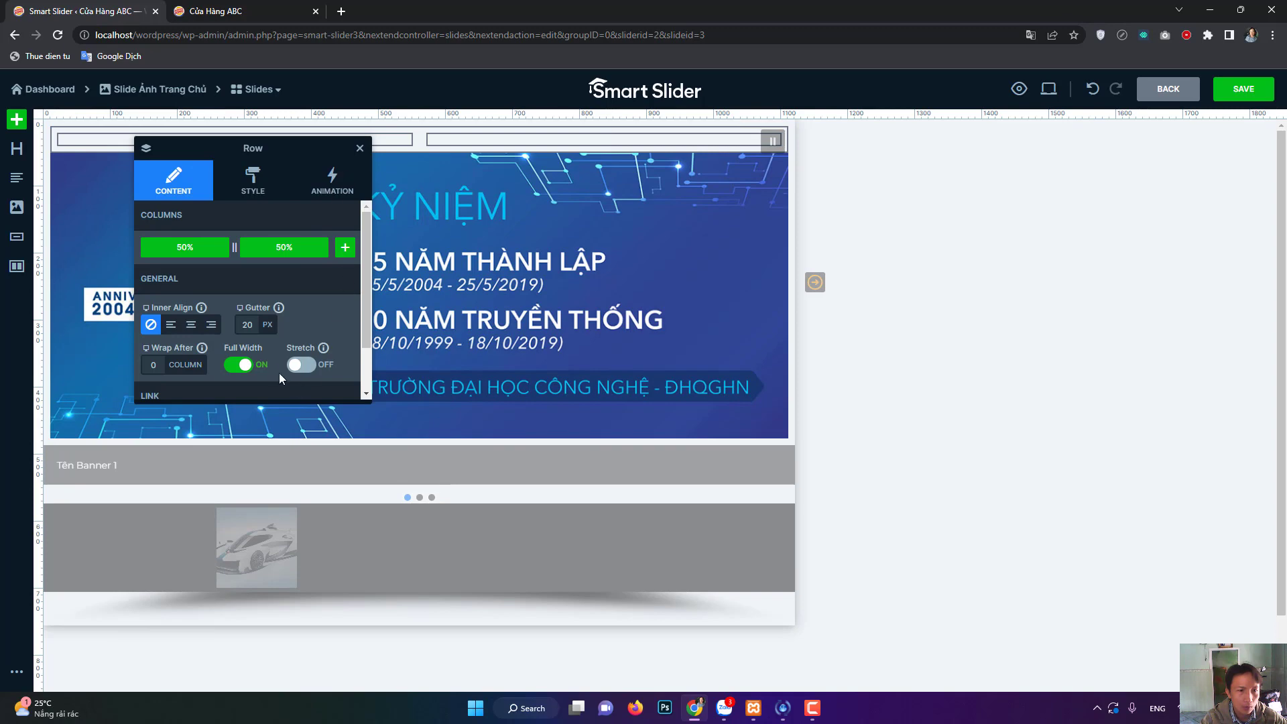
scroll(304, 241, down, 1)
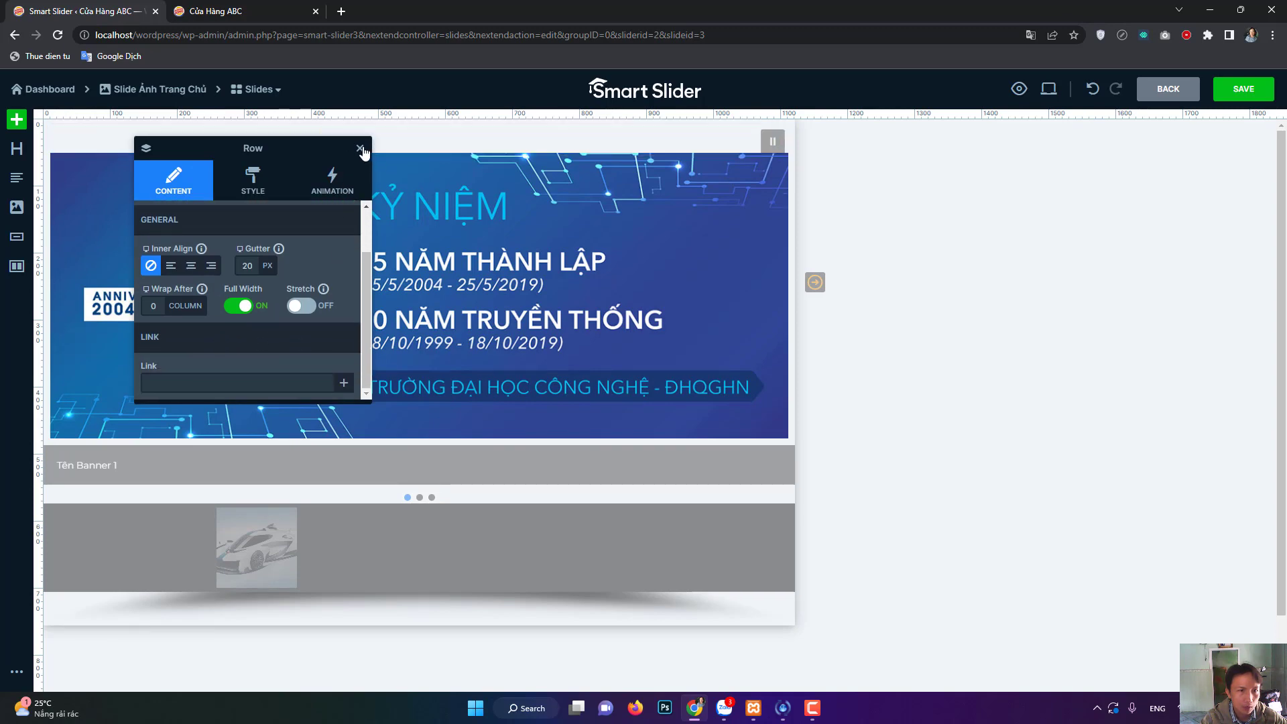
click(360, 147)
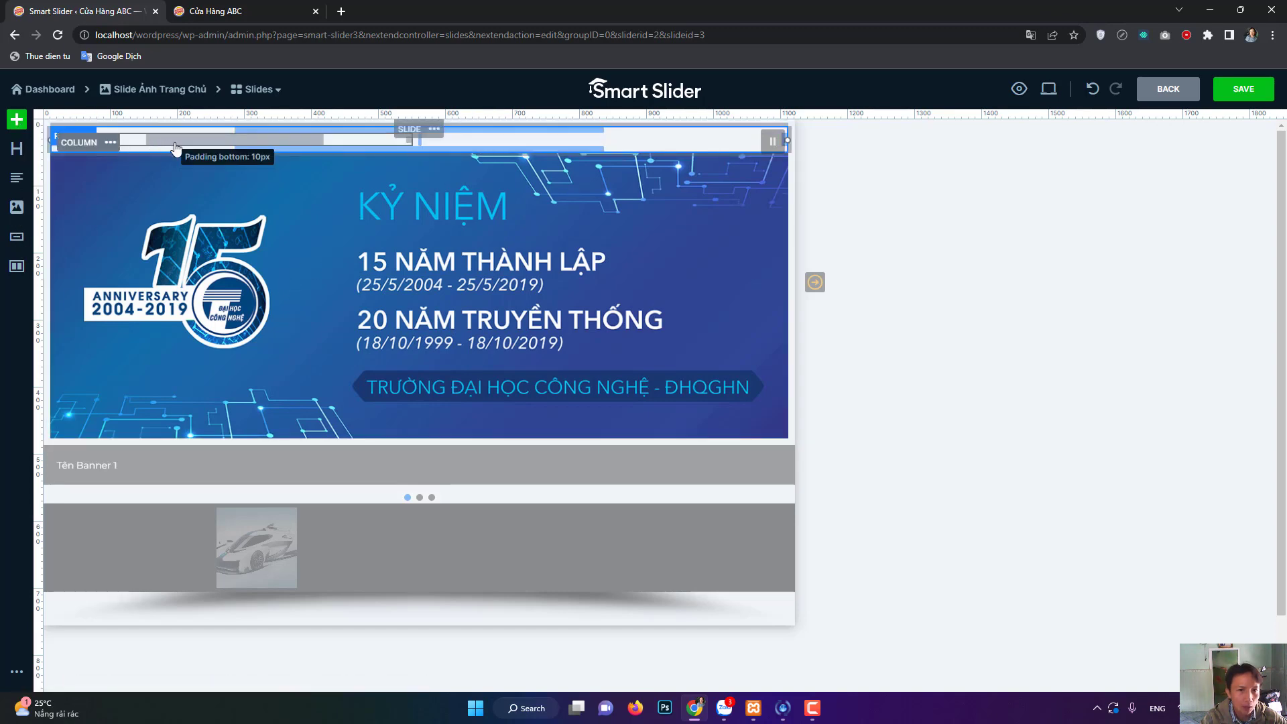
Add a heading layer in the row's left column, set its text color to the red-orange BB4A28FF and close its settings.
click(17, 122)
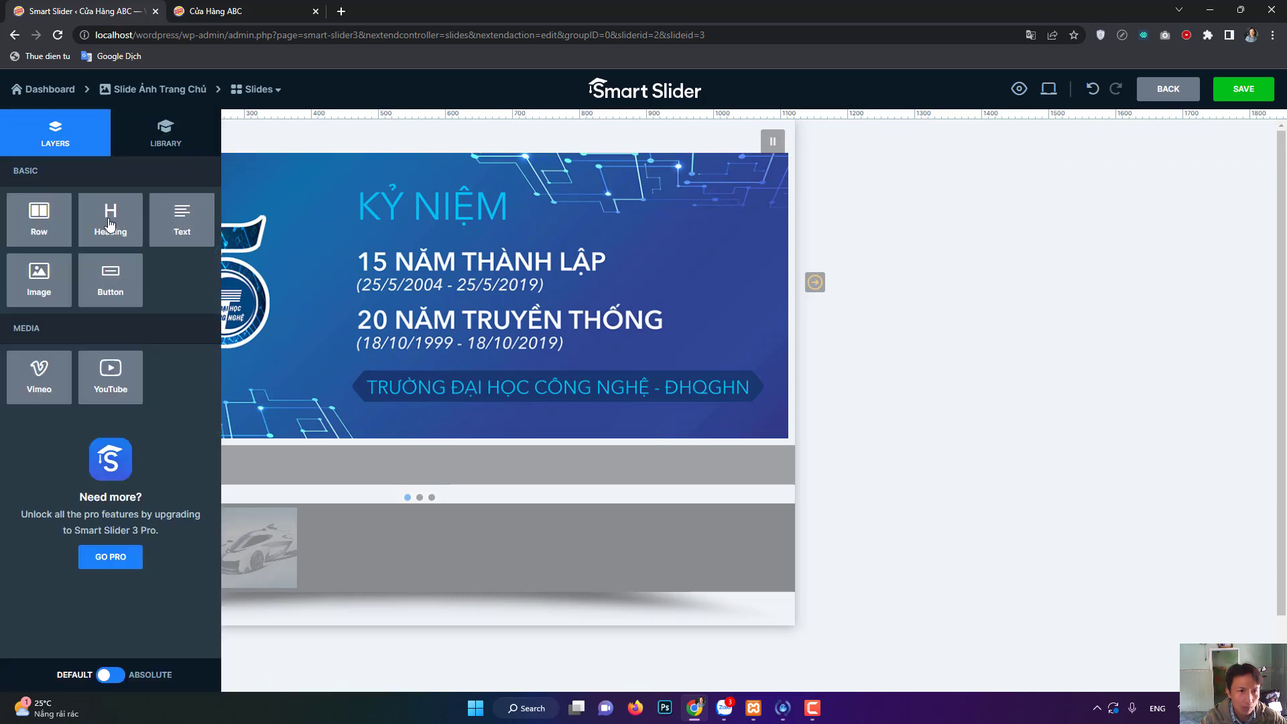
drag(111, 224, 325, 142)
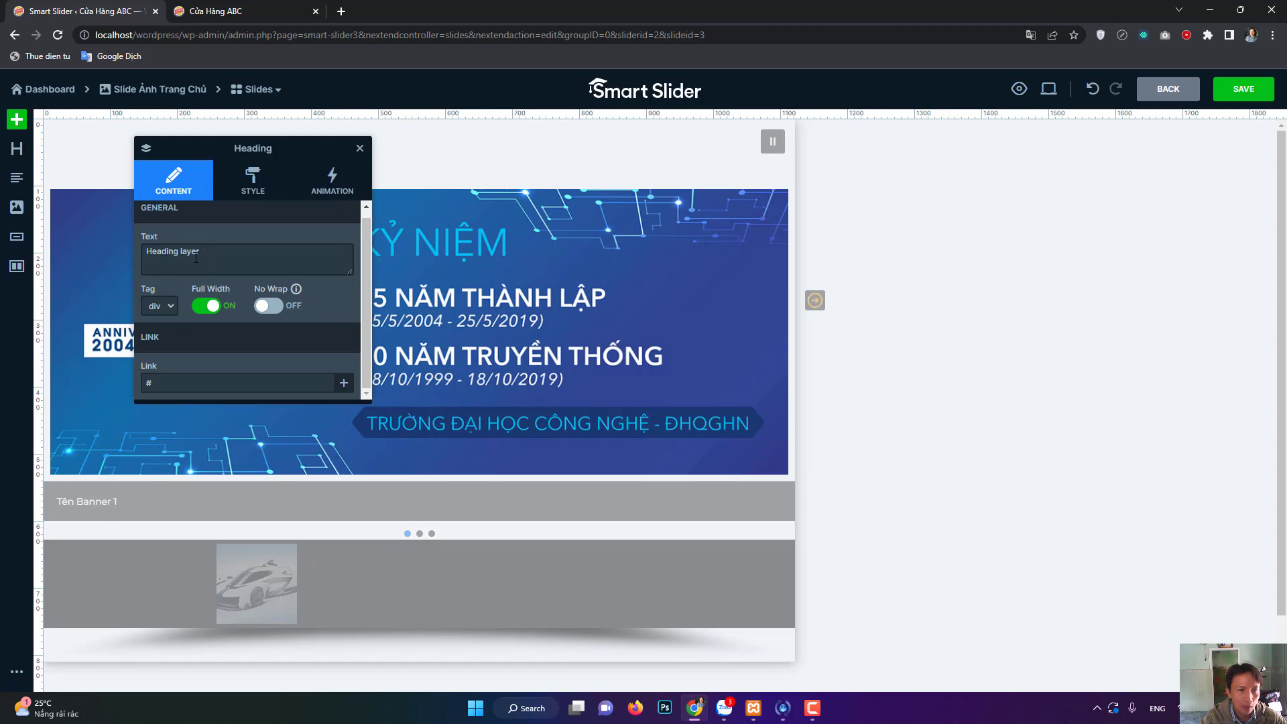
drag(145, 252, 211, 252)
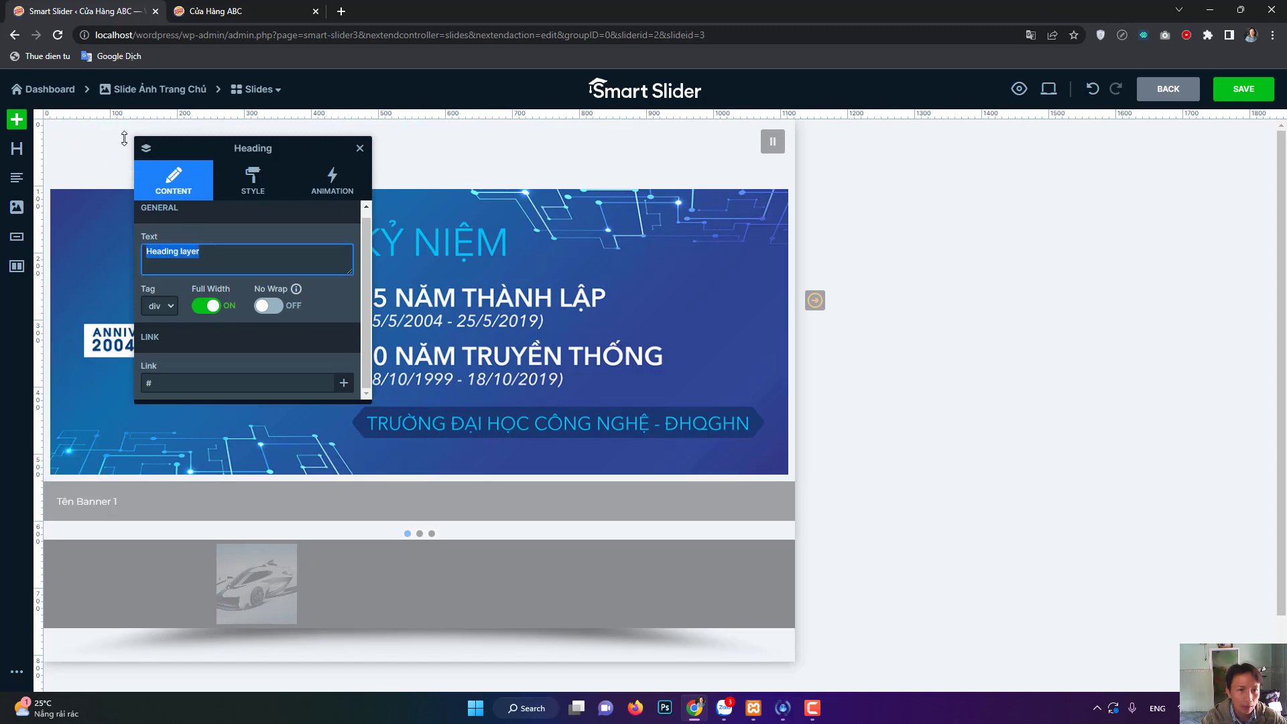
click(267, 186)
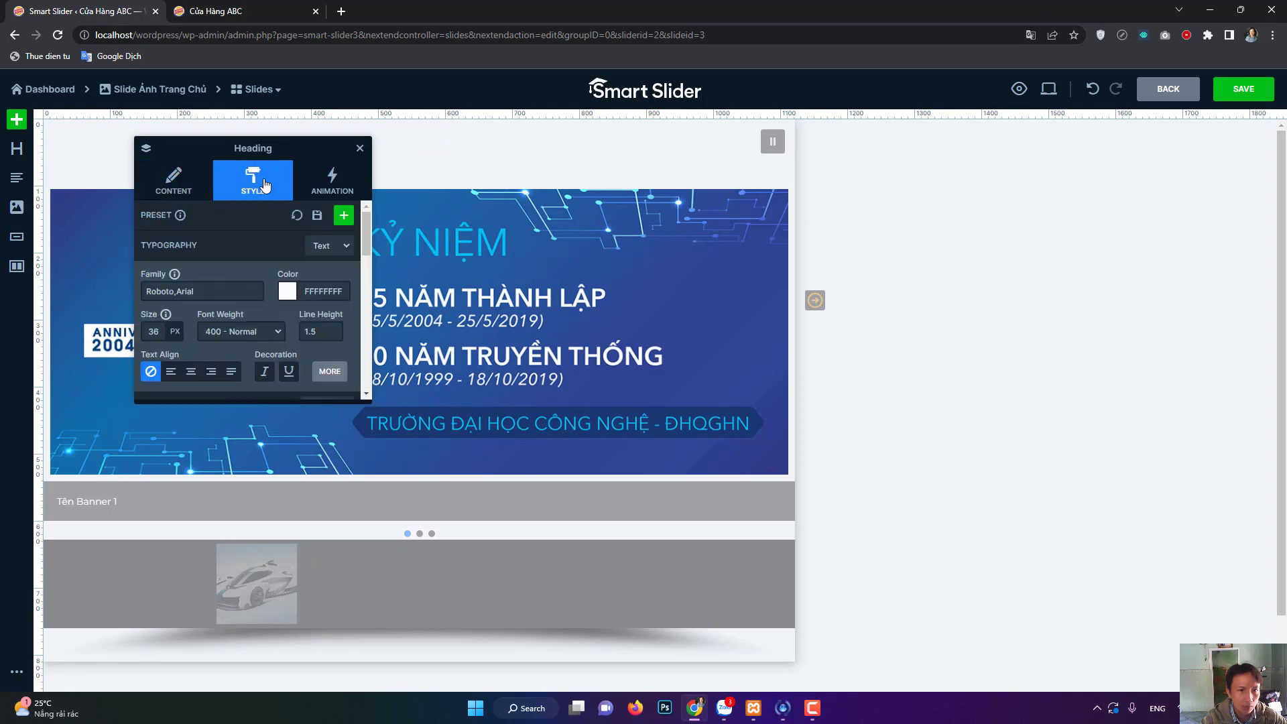
click(287, 292)
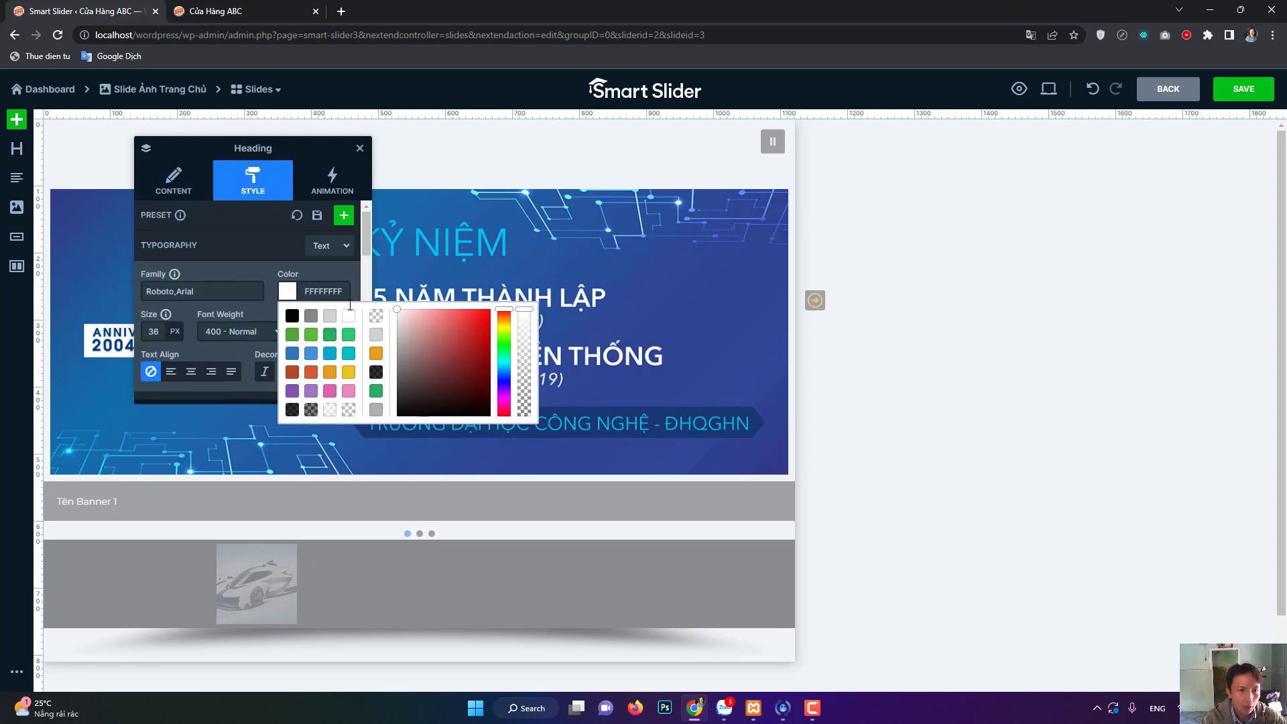
click(289, 373)
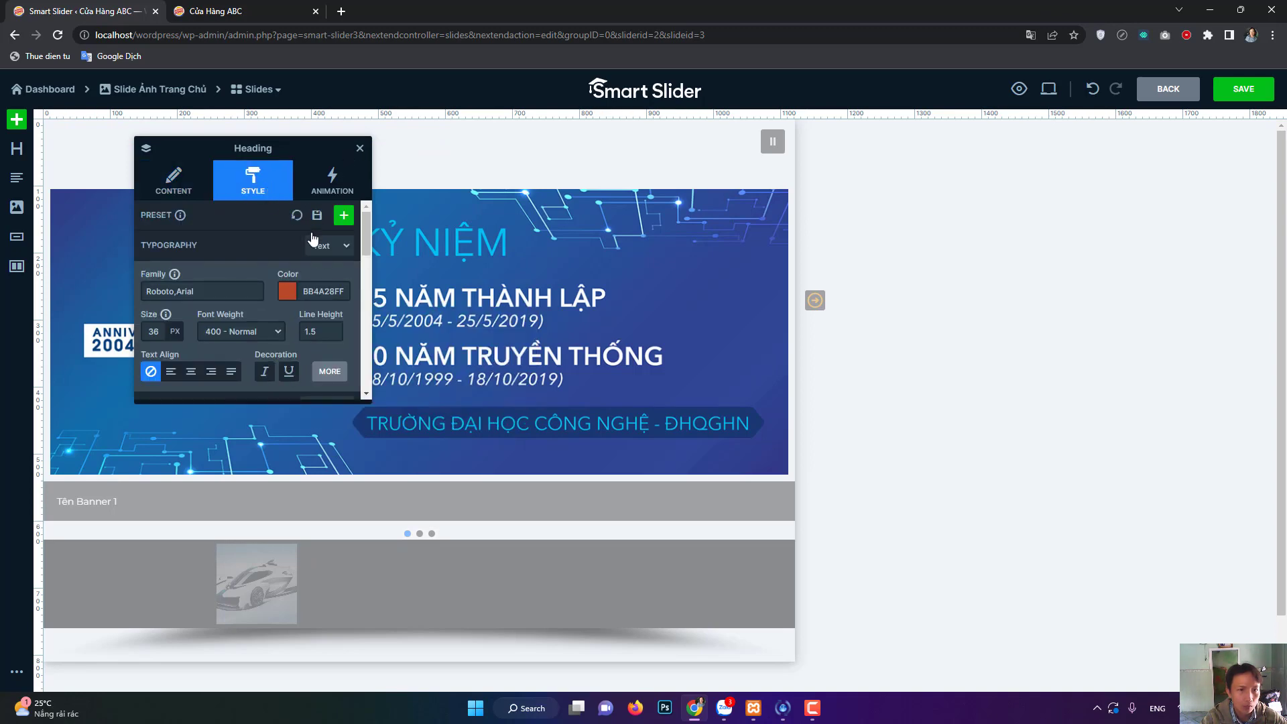
click(359, 149)
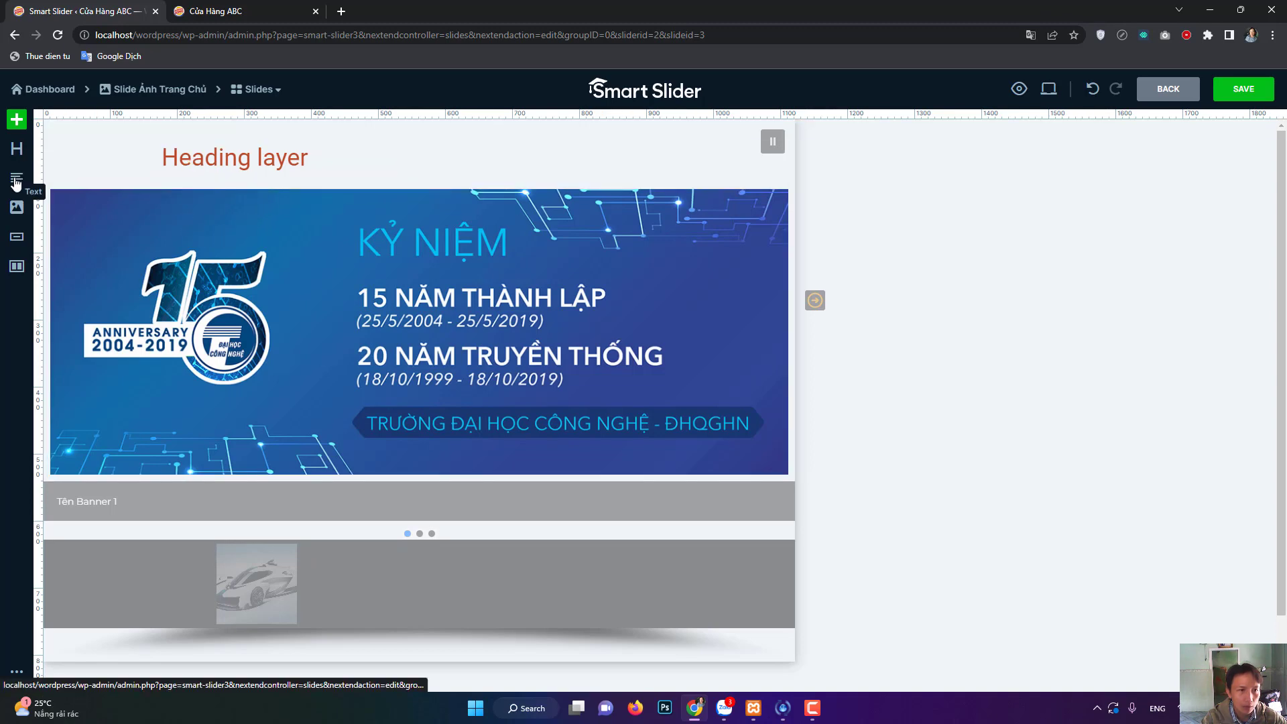
Add a text layer directly below the heading and set its text color to green 27AE60FF.
click(17, 119)
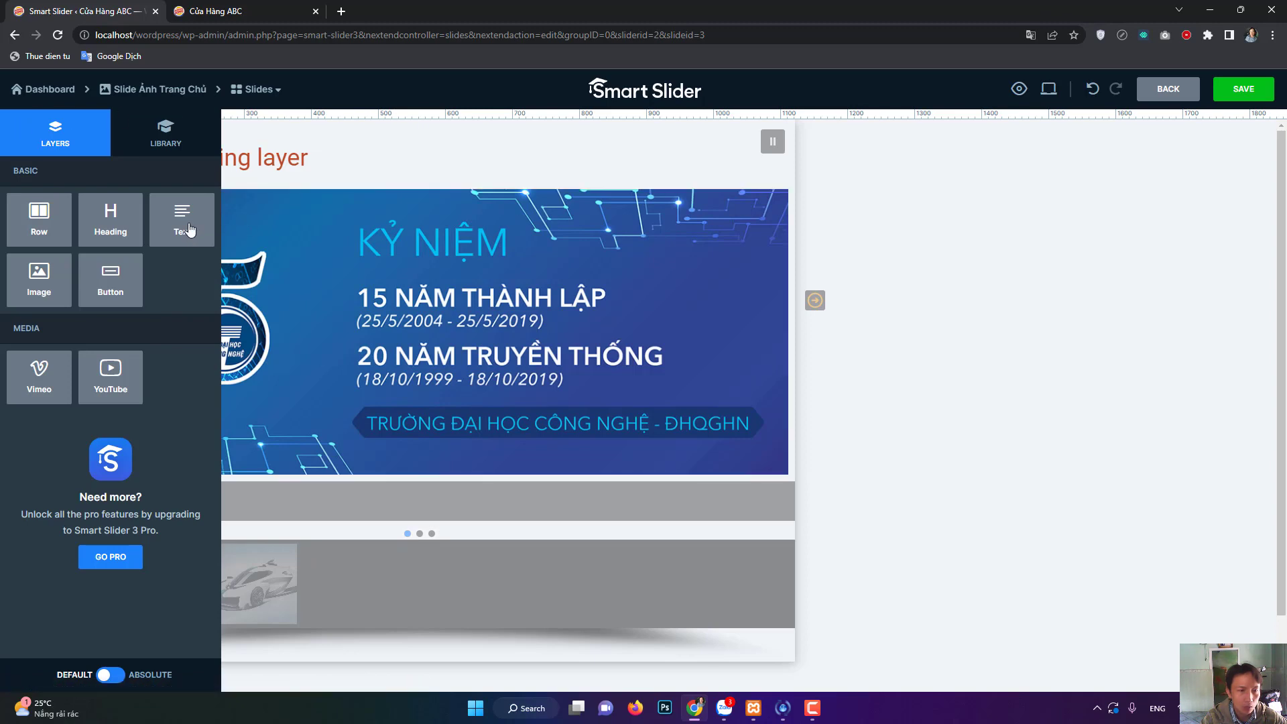
drag(188, 229, 236, 172)
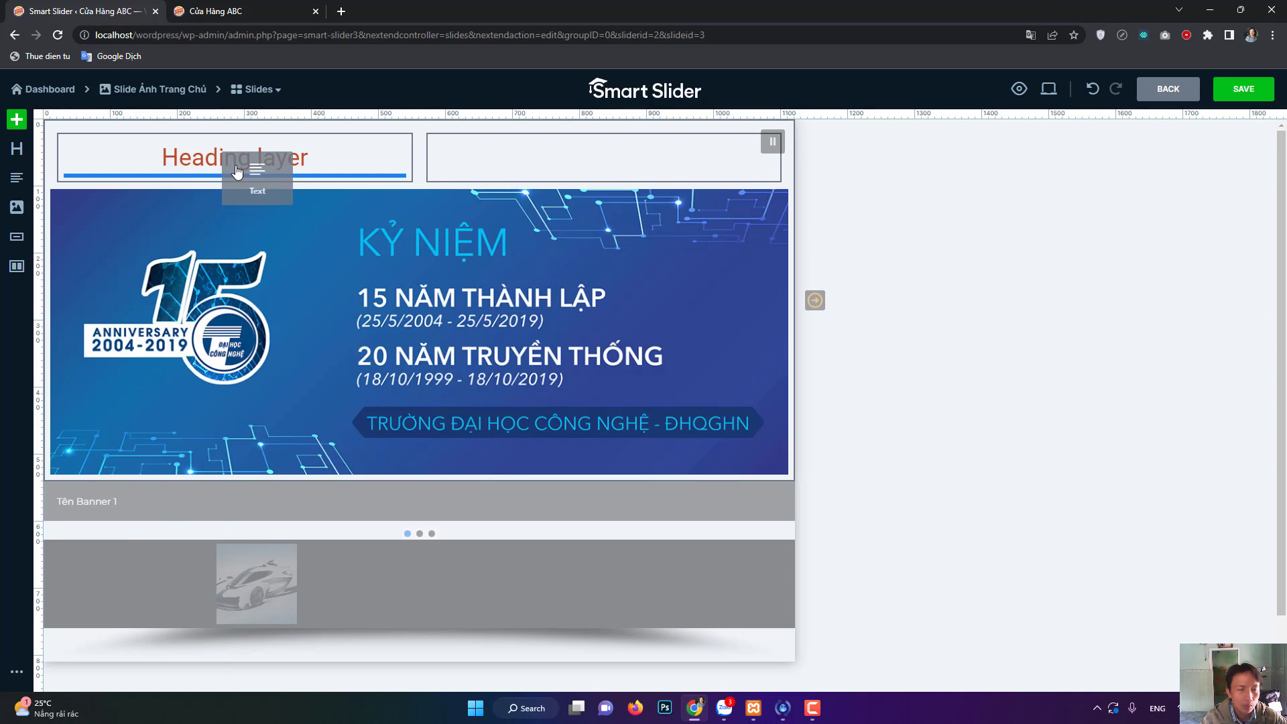
drag(236, 172, 237, 173)
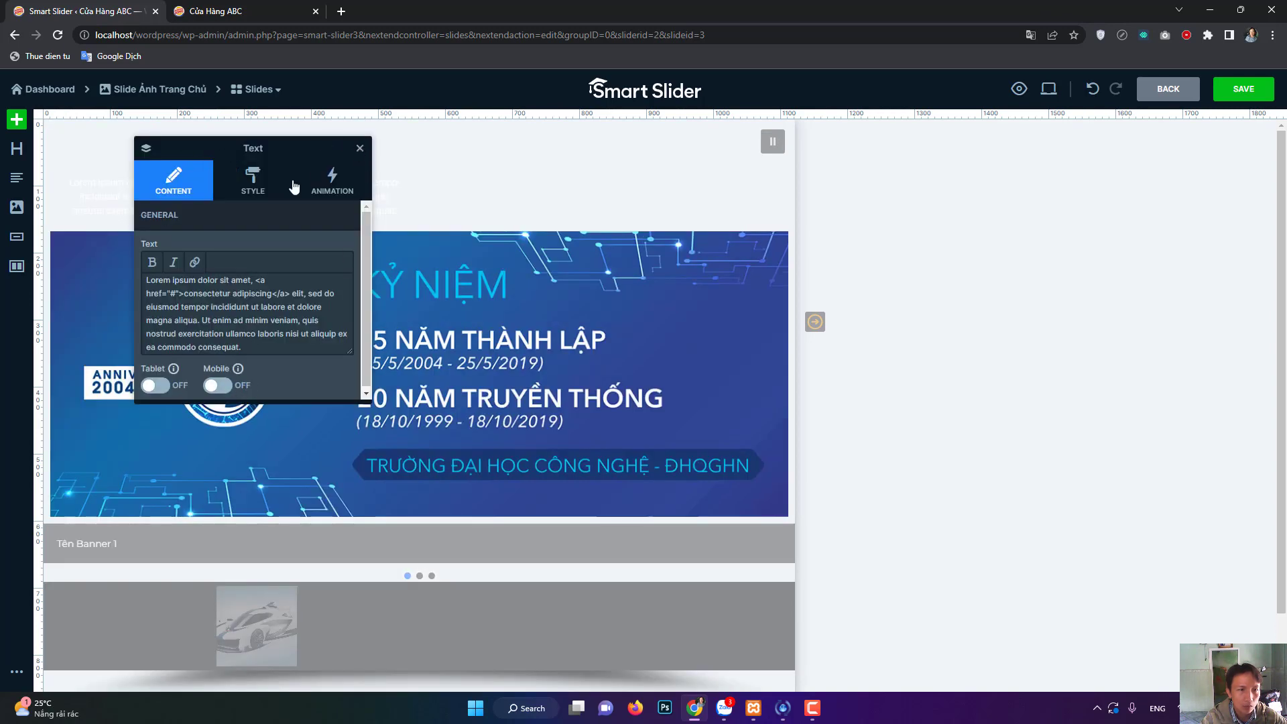
drag(313, 147, 578, 252)
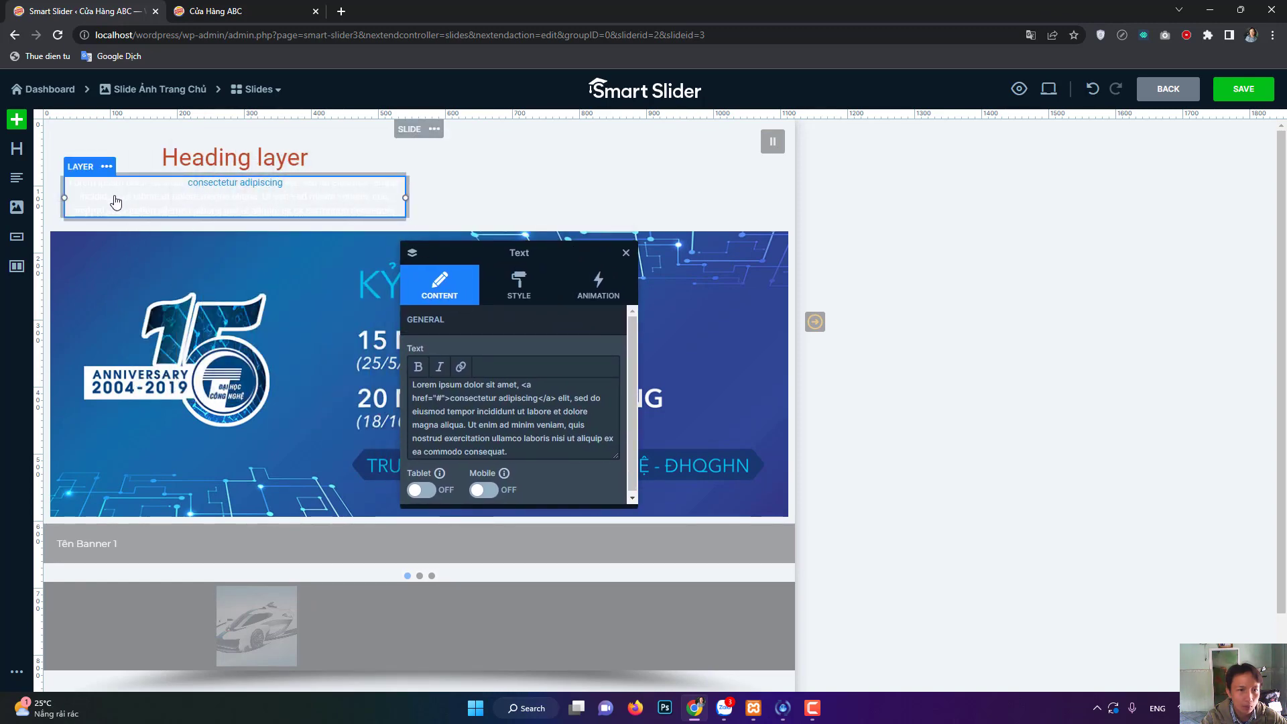
click(519, 298)
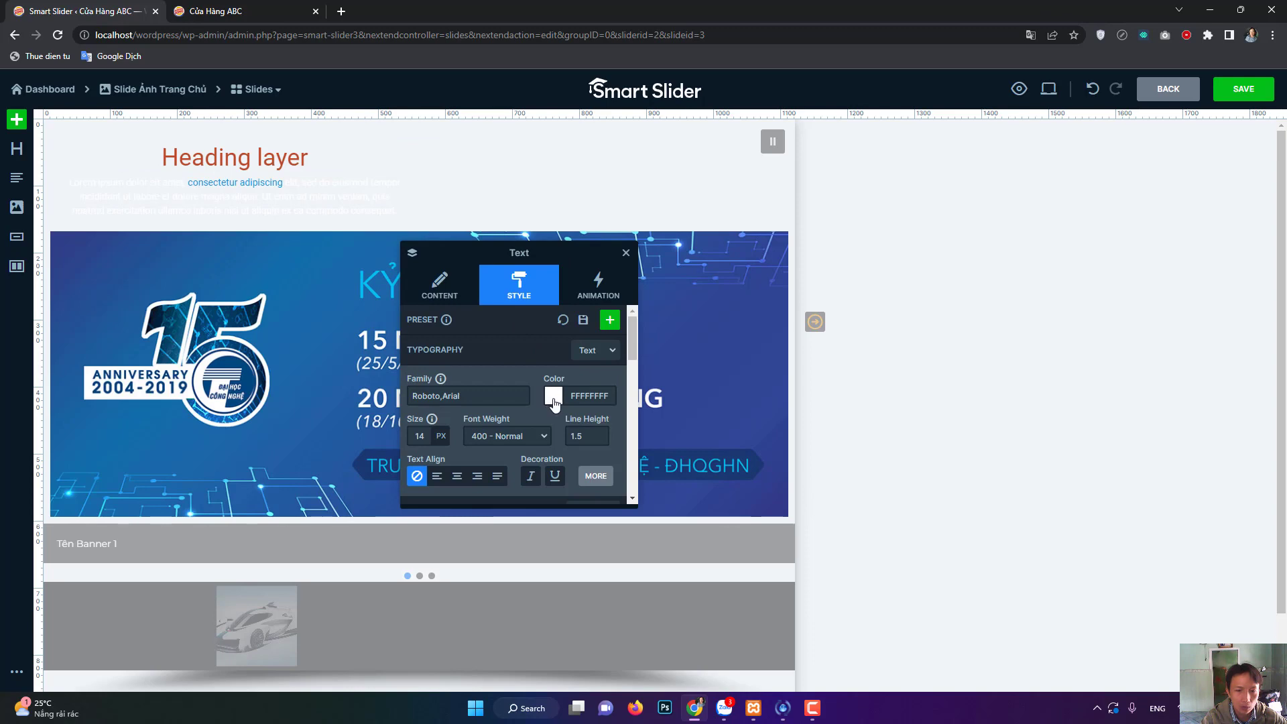
click(554, 400)
click(595, 445)
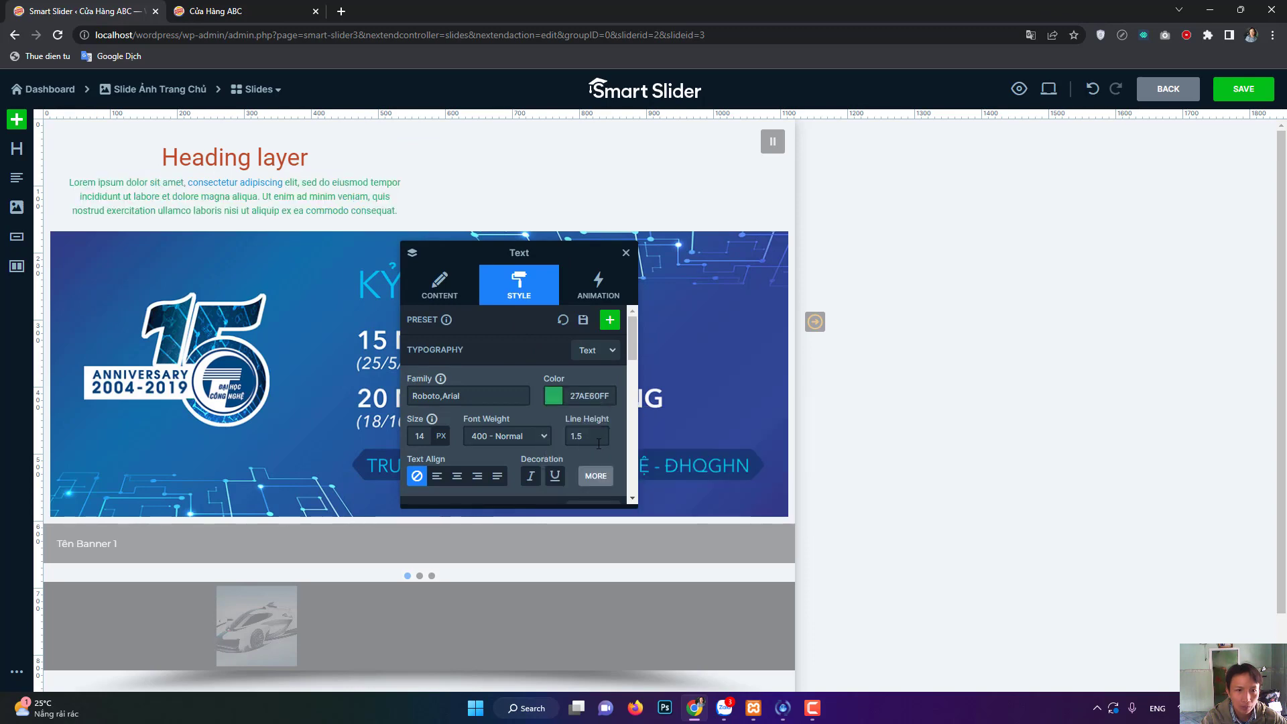
Left-align the paragraph in the text layer, look through its remaining style settings and close them.
scroll(536, 449, down, 2)
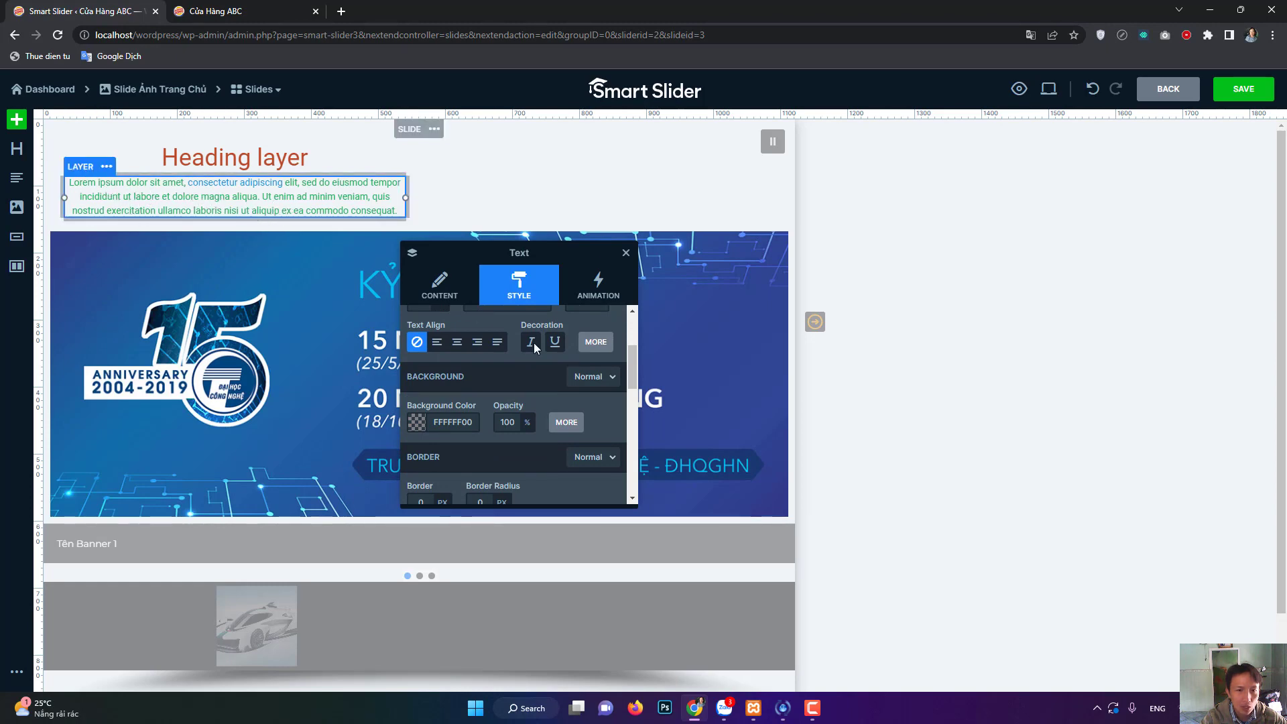
click(438, 342)
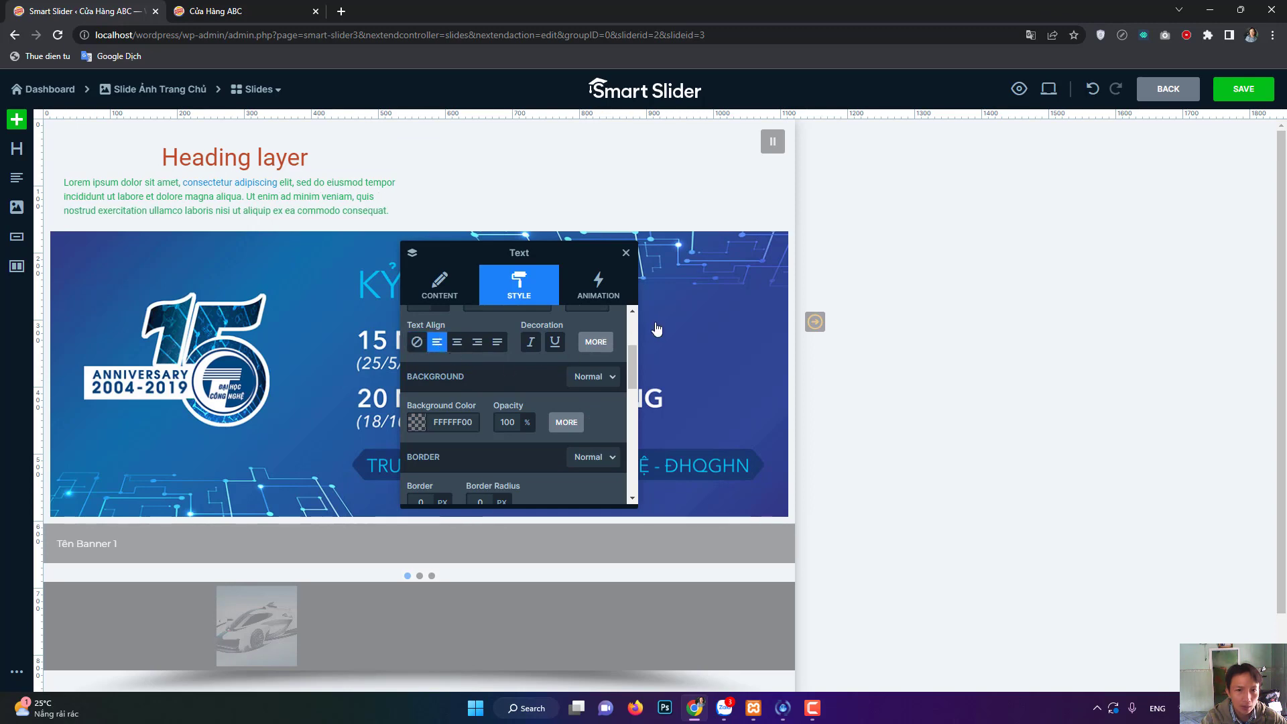
scroll(598, 315, down, 3)
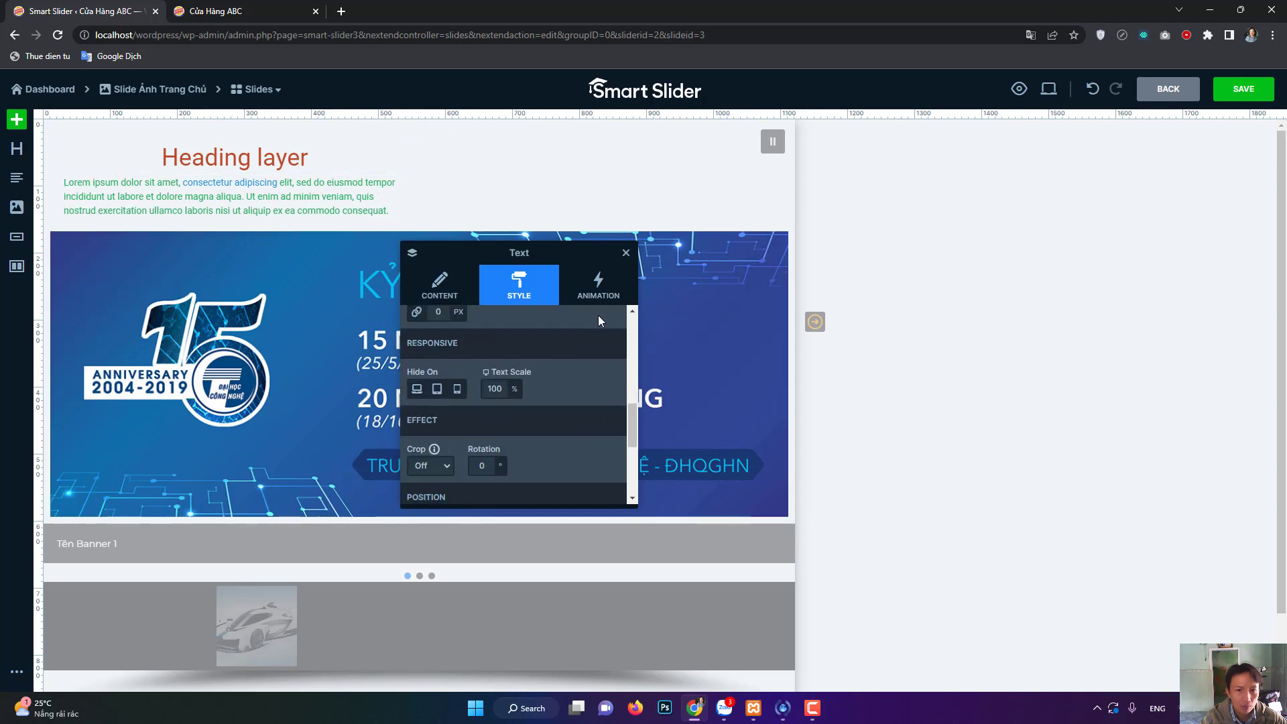
click(626, 253)
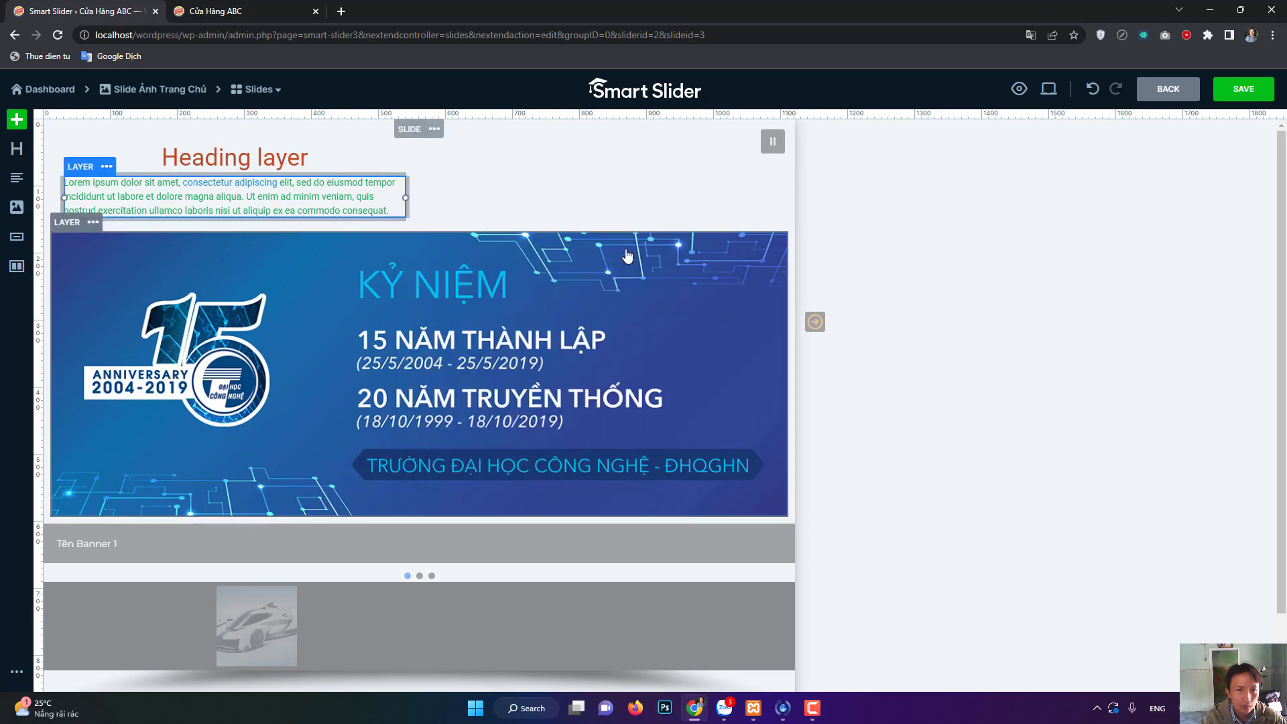
Left-align the heading layer's text and close its settings.
click(264, 158)
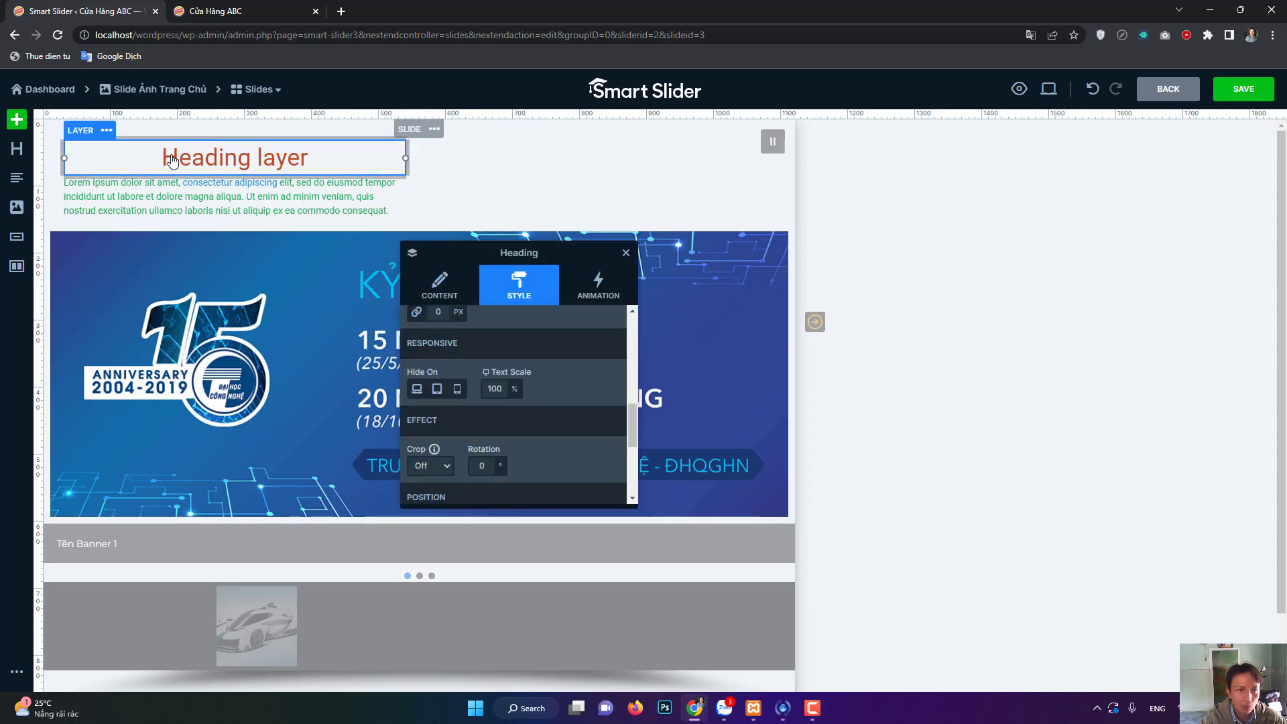
scroll(529, 390, up, 6)
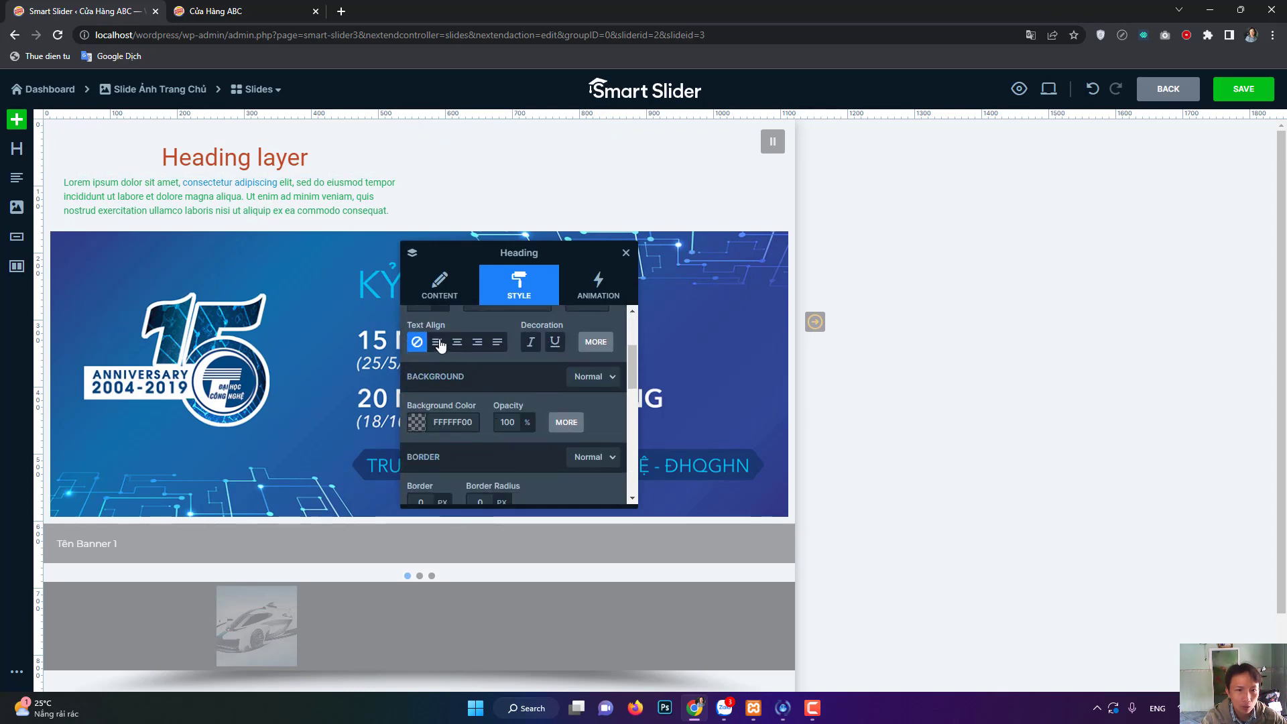
click(437, 343)
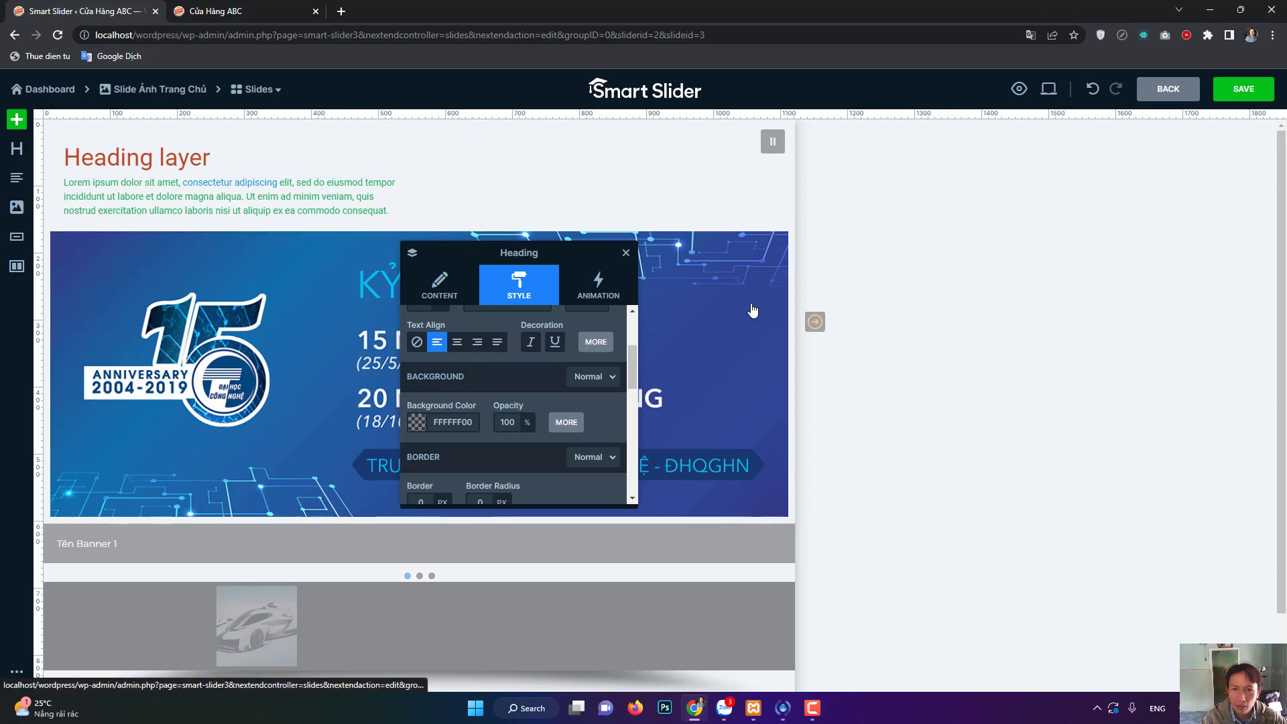
click(626, 252)
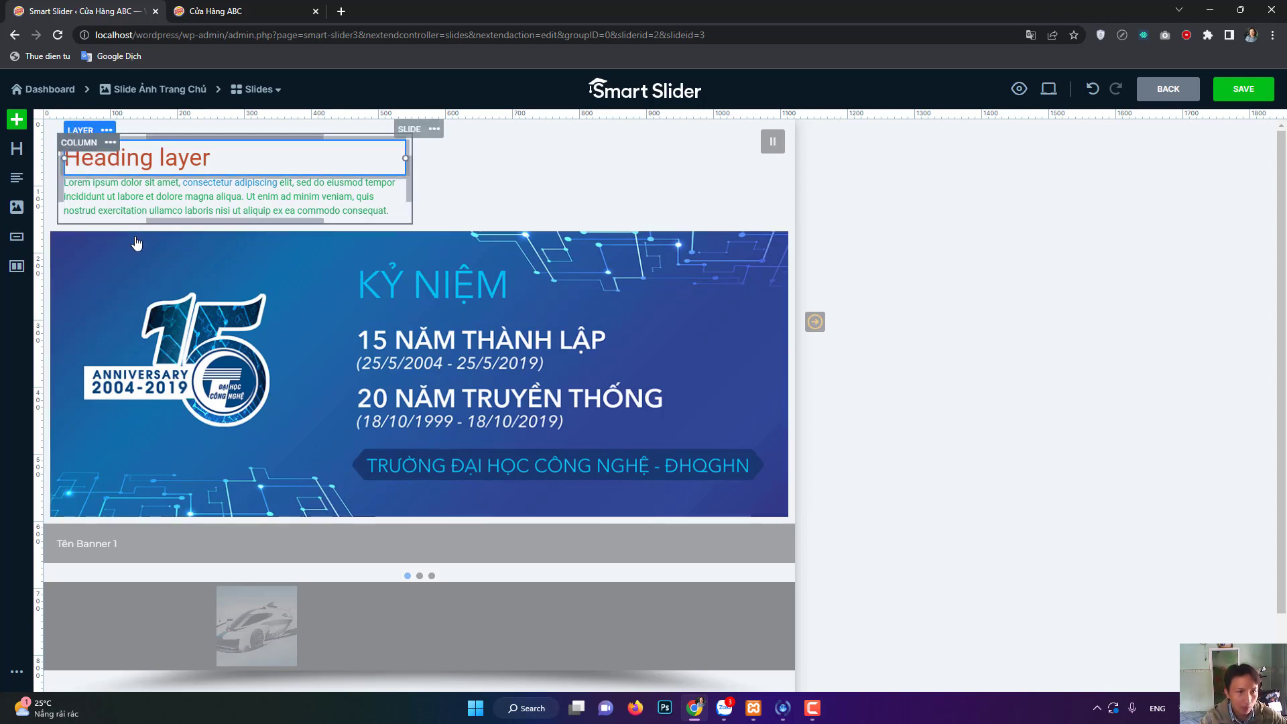
Add a button layer below the paragraph in the left column and set its text alignment to left.
click(17, 120)
drag(97, 300, 192, 216)
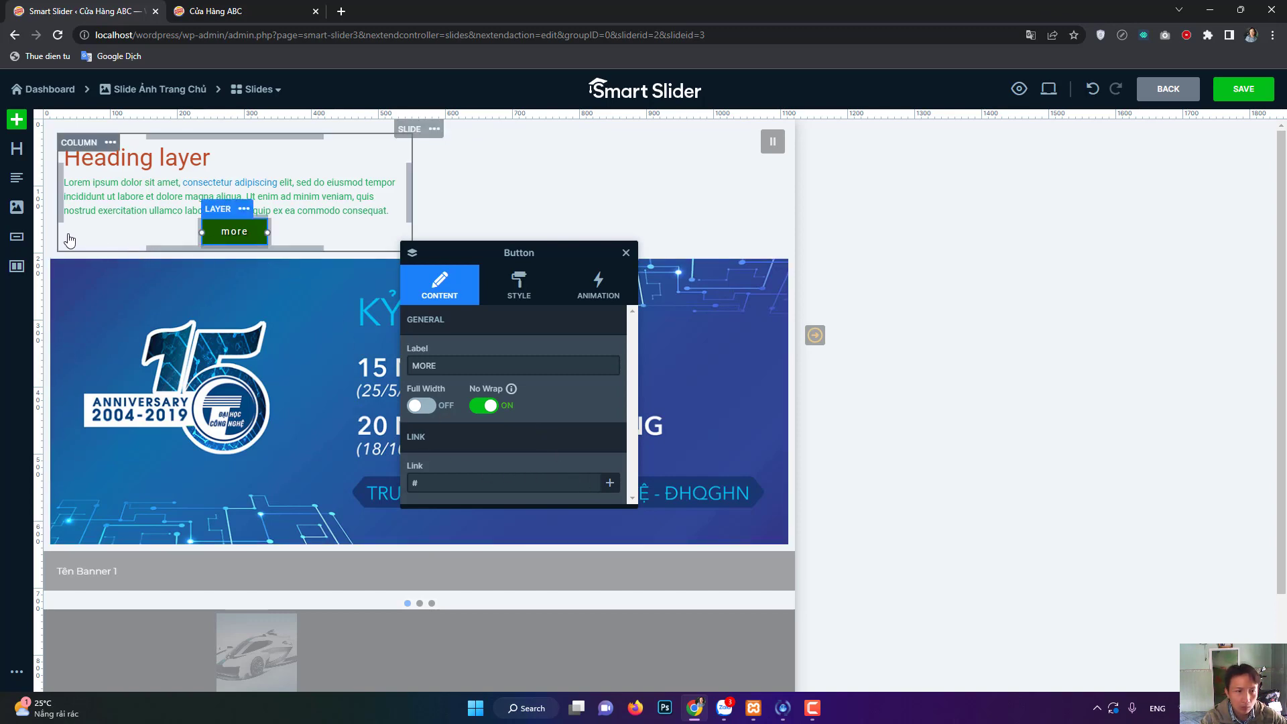
click(523, 296)
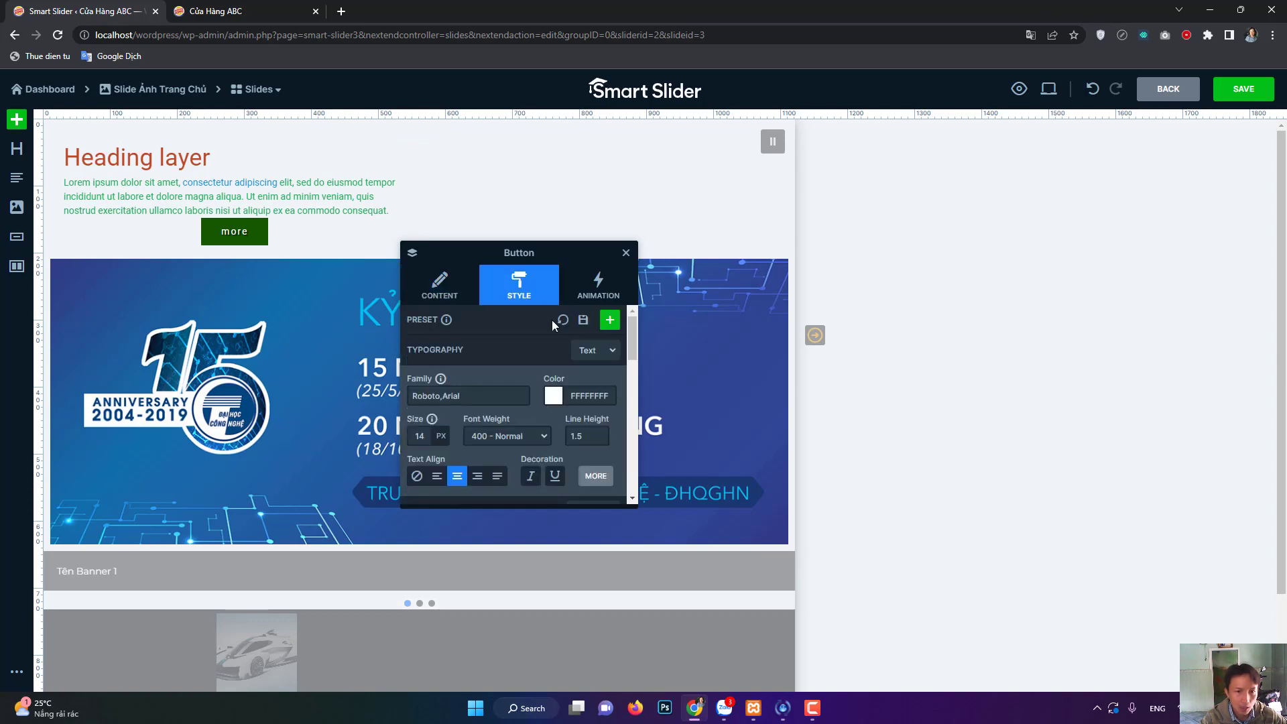
click(436, 475)
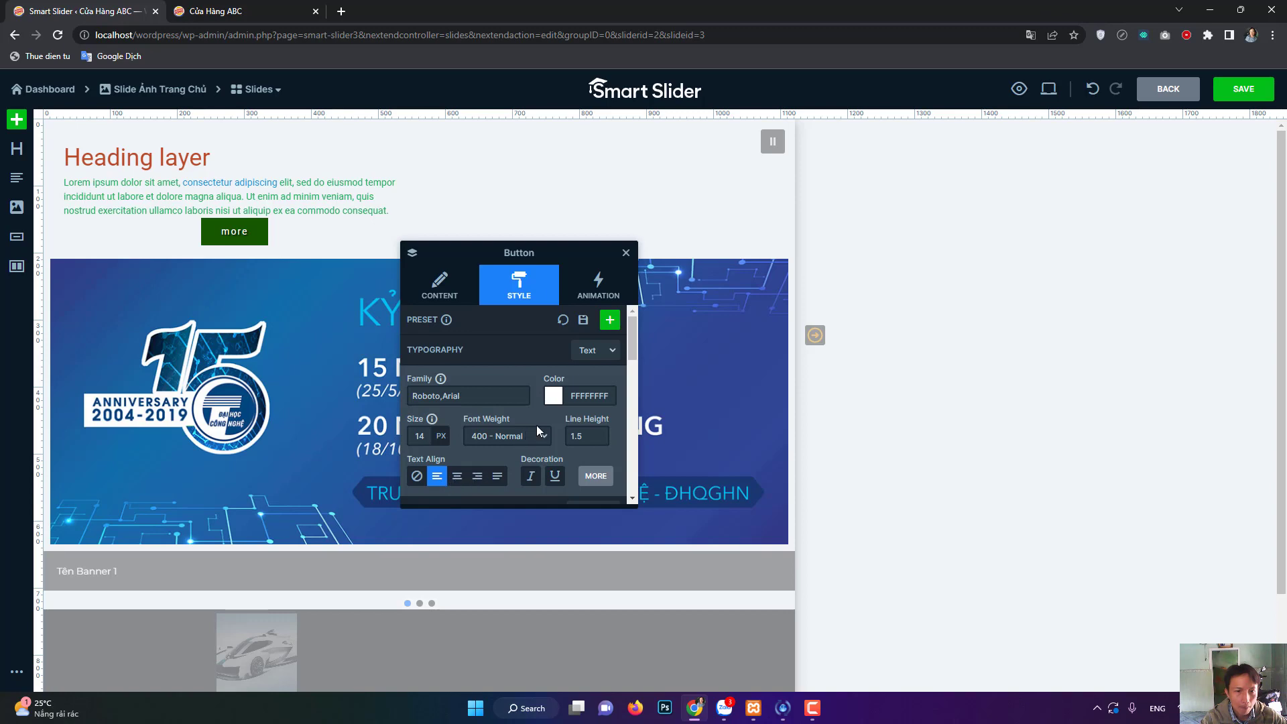
Align the button layer to the left of its column, keeping its Default position, and close its settings.
scroll(522, 405, down, 2)
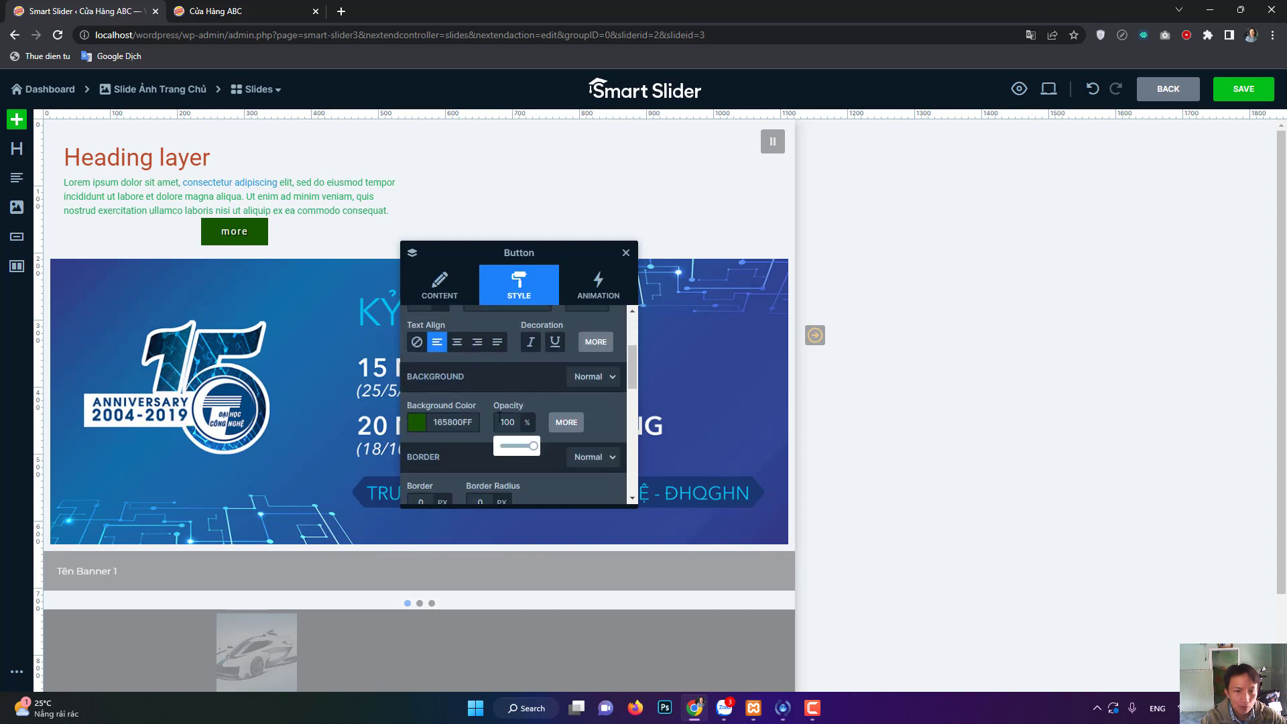
scroll(560, 465, down, 2)
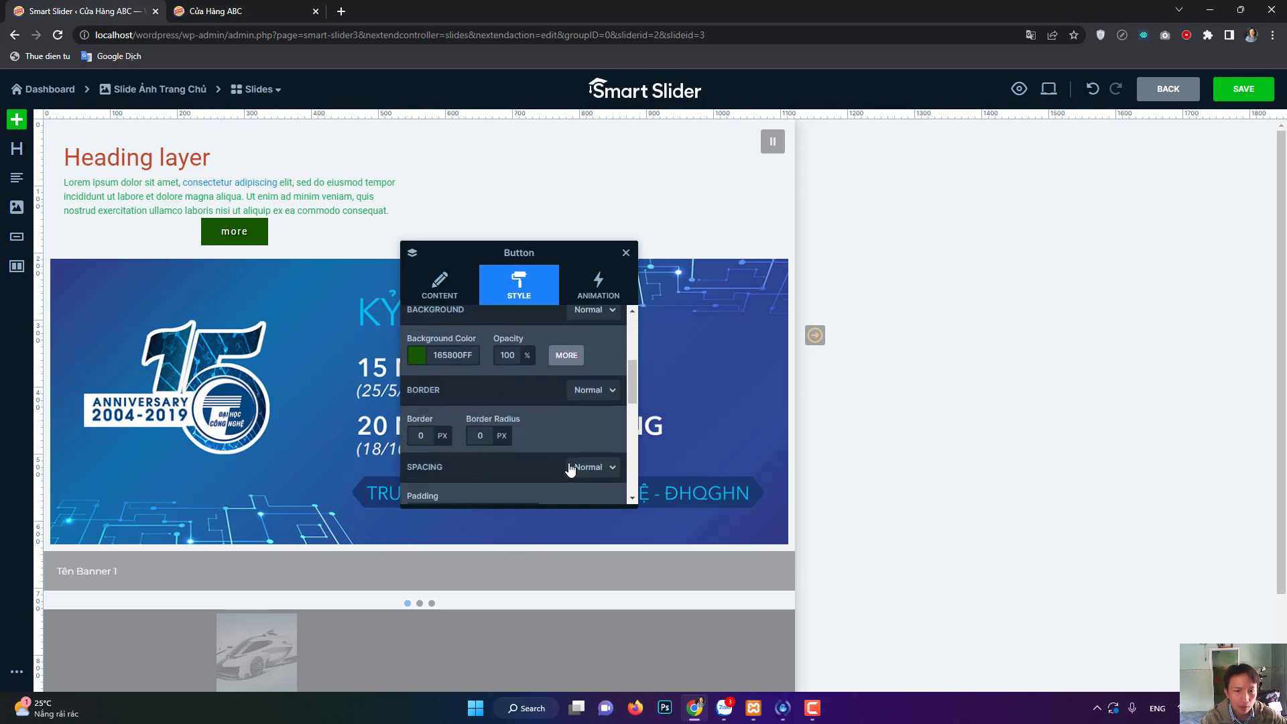
scroll(565, 457, down, 4)
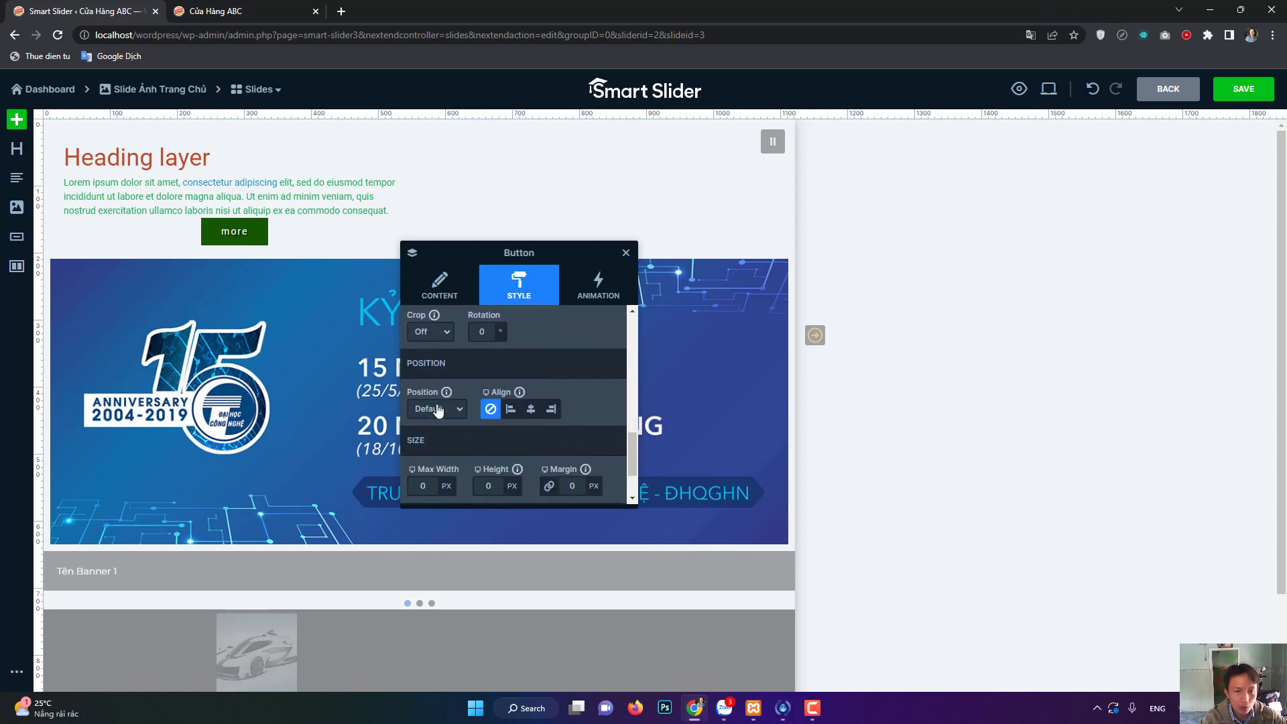
click(442, 411)
click(442, 413)
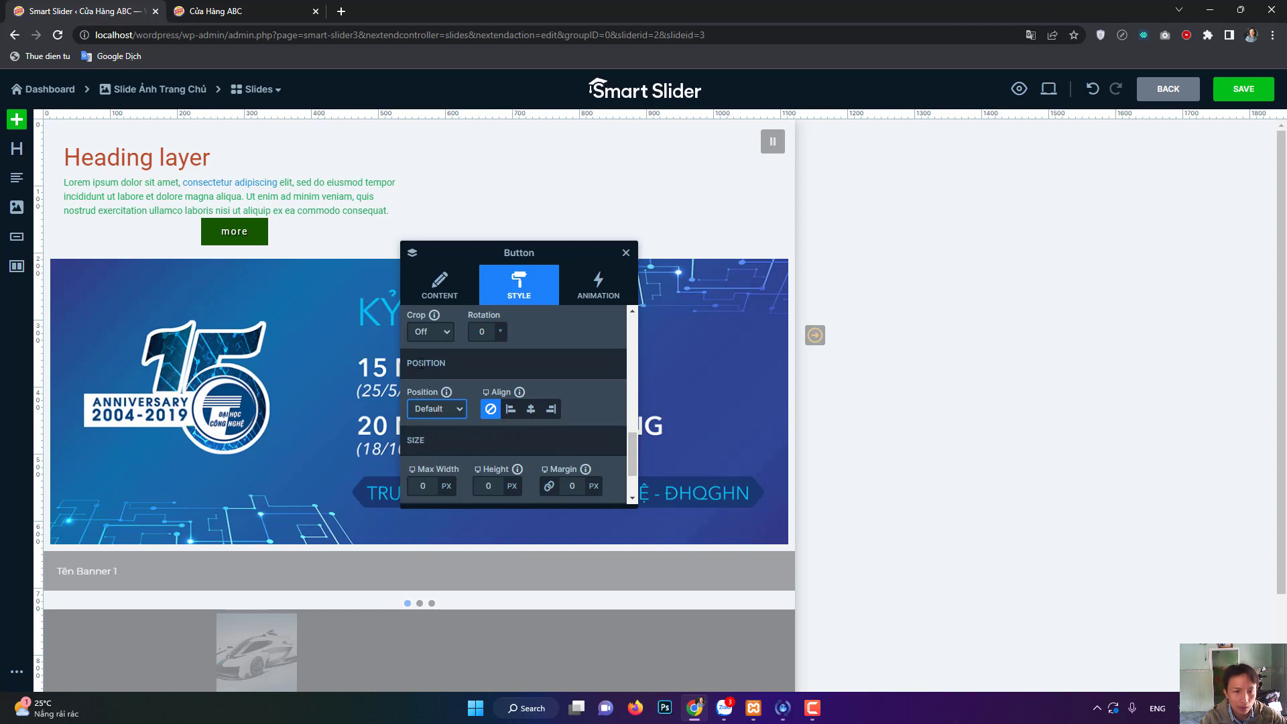
click(511, 410)
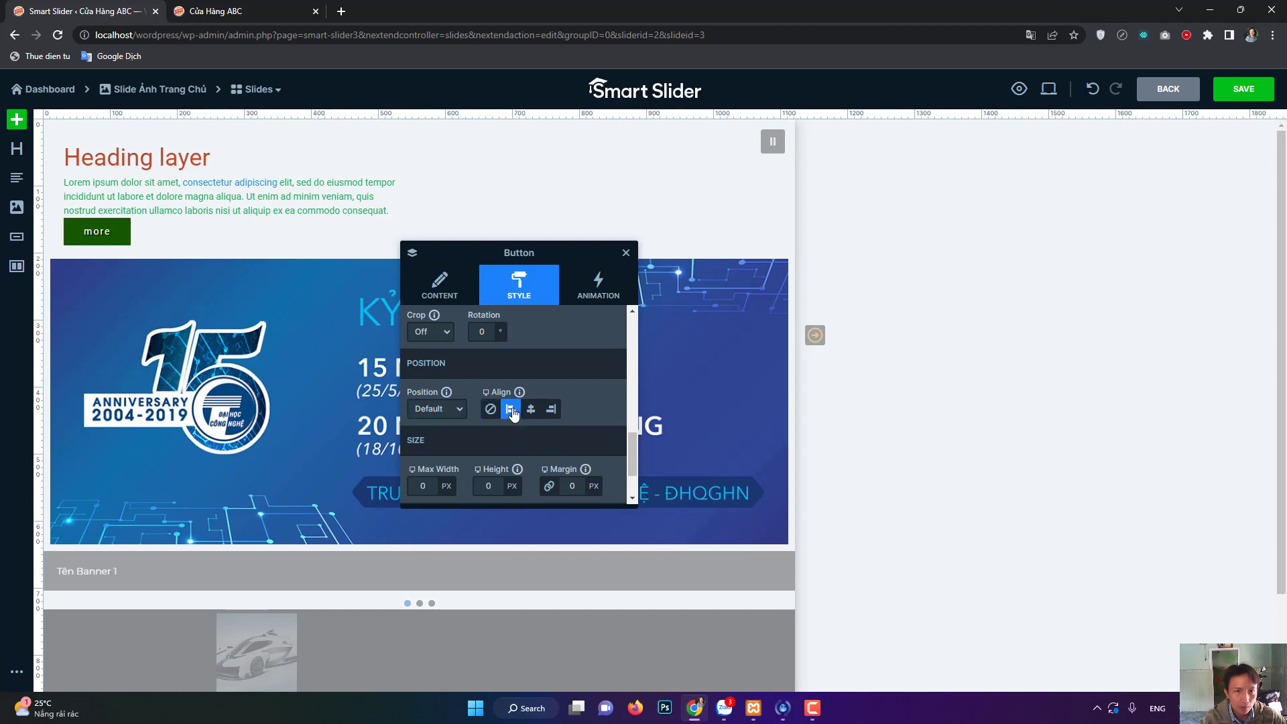
click(626, 253)
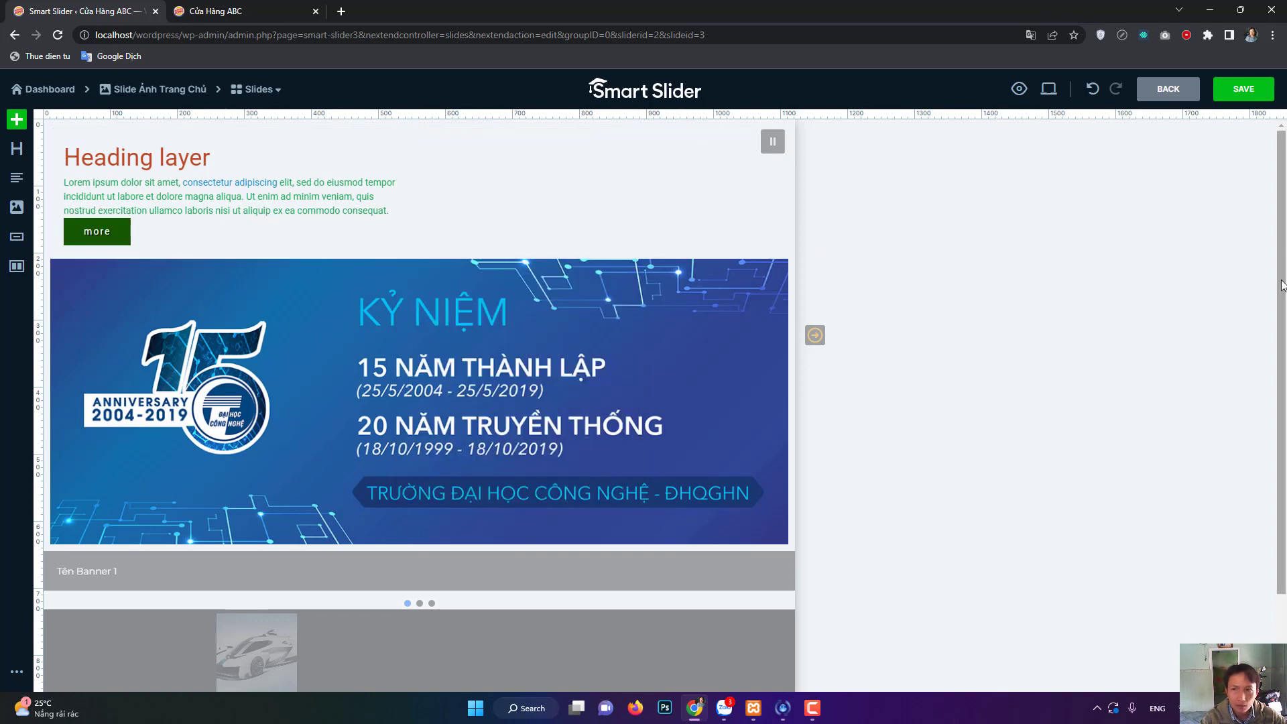
Save the slide and reload the shop's home page to check the new layers.
click(1242, 93)
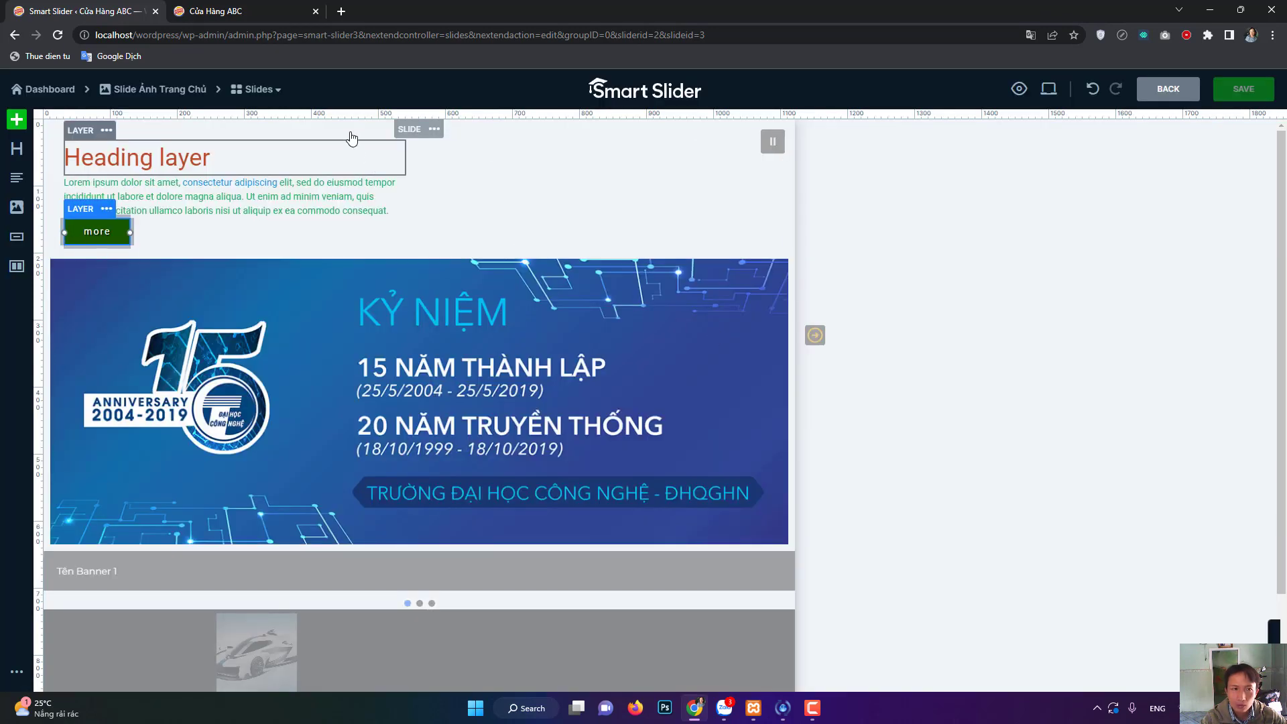
click(268, 13)
key(F5)
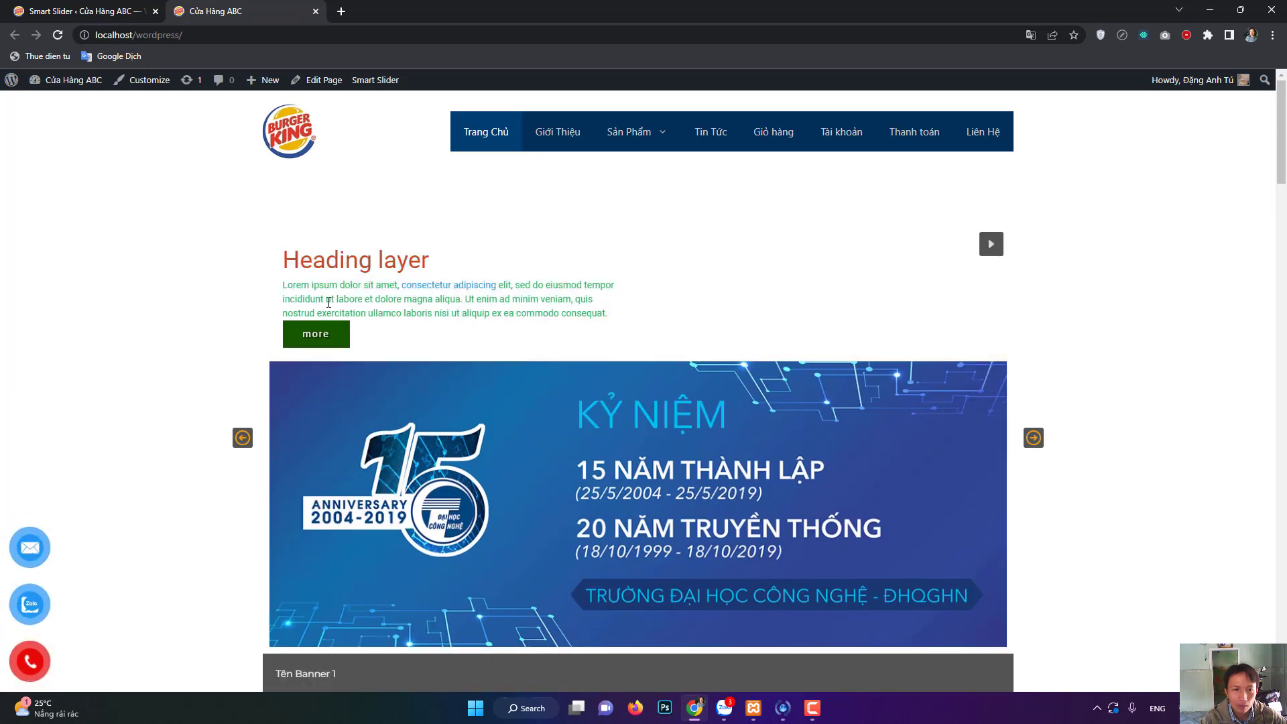
Return to the slide editor, view the banner image layer's style settings and close them.
click(87, 11)
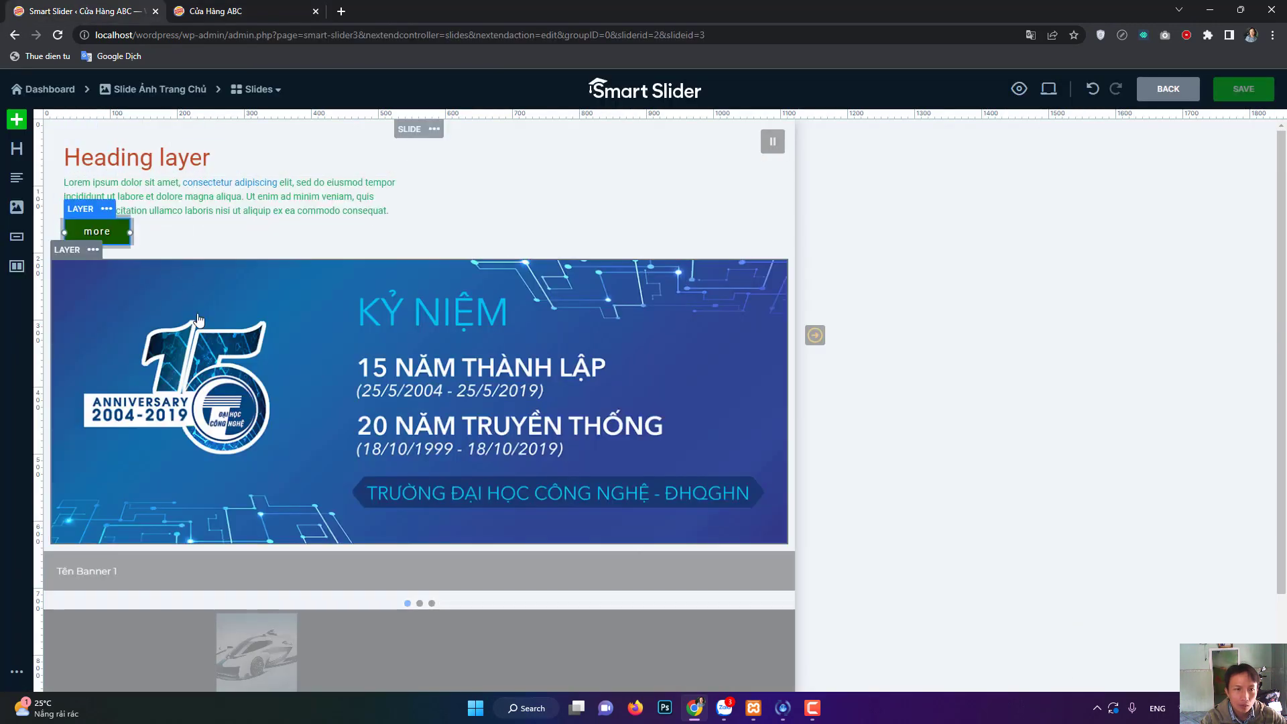
click(251, 379)
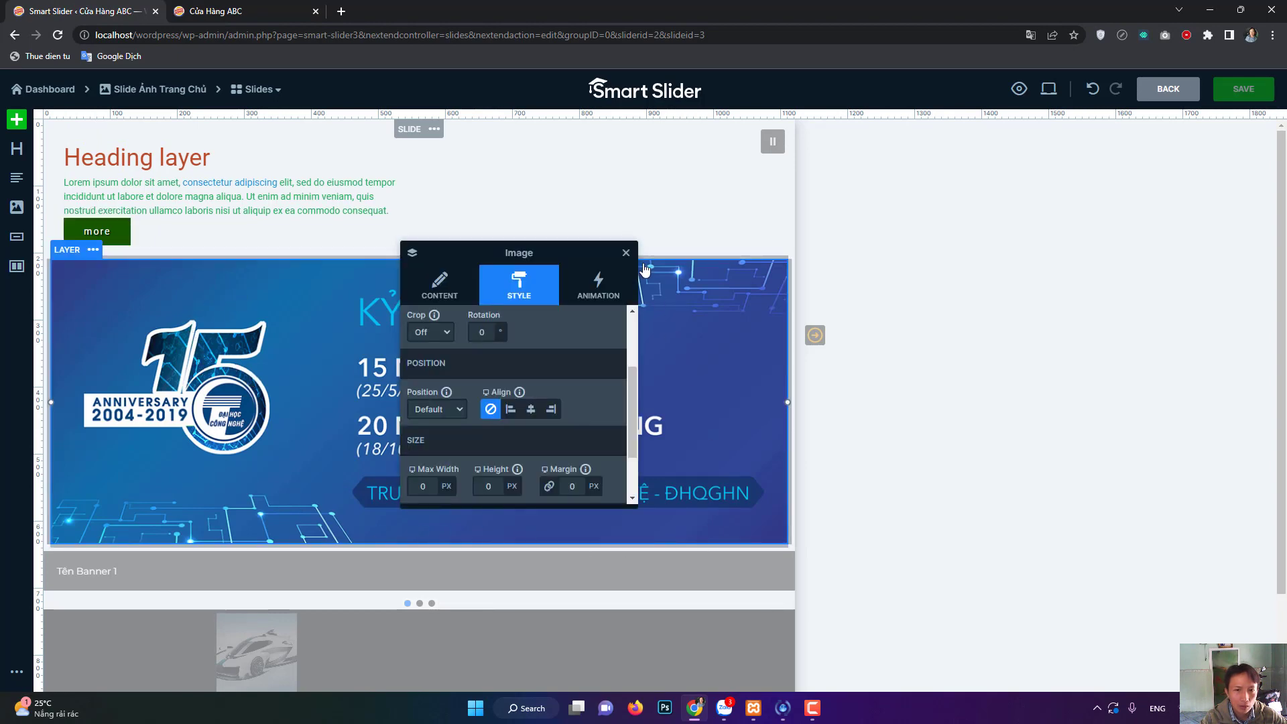
click(626, 252)
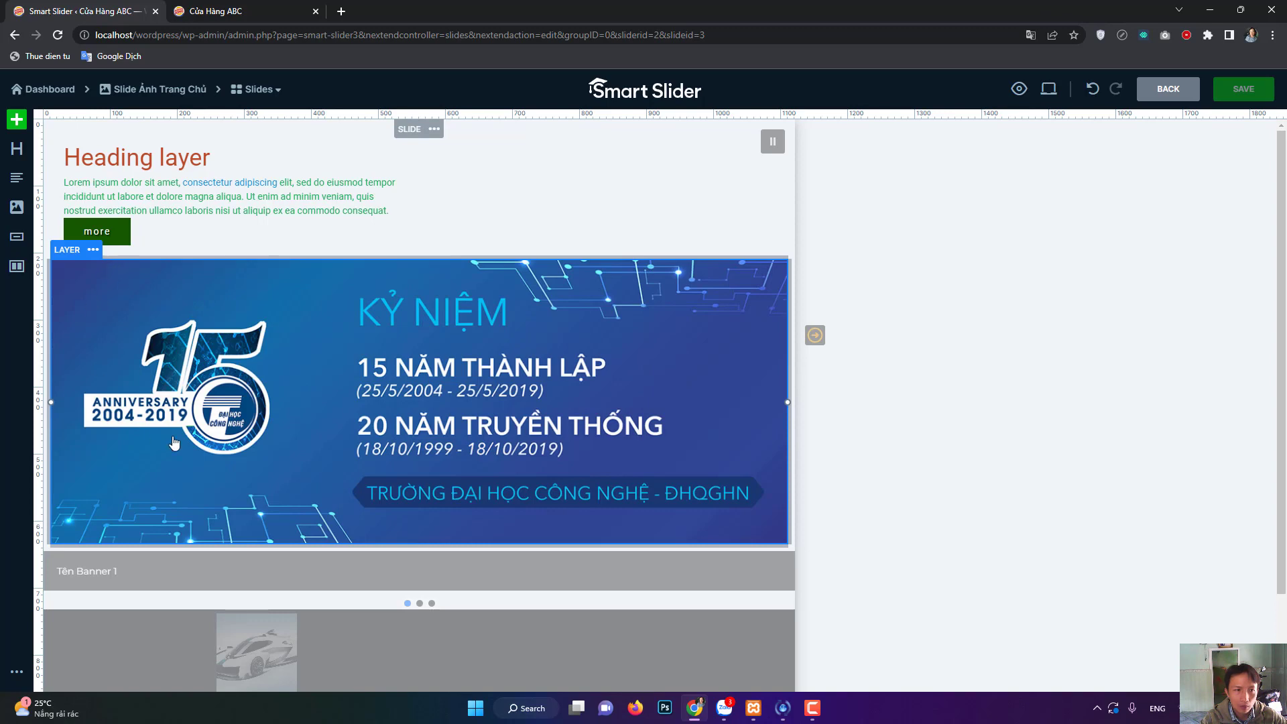
Delete the banner image layer from the first slide, close the slide settings and save the slide.
click(220, 441)
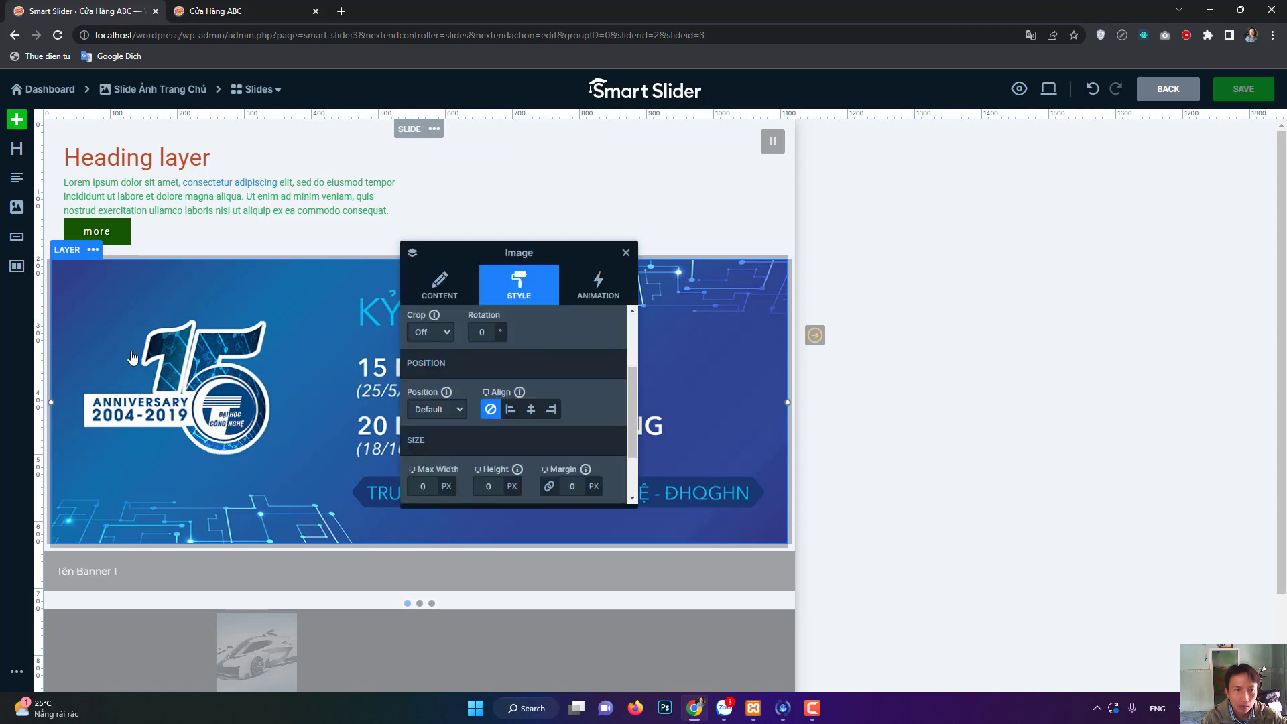
click(93, 251)
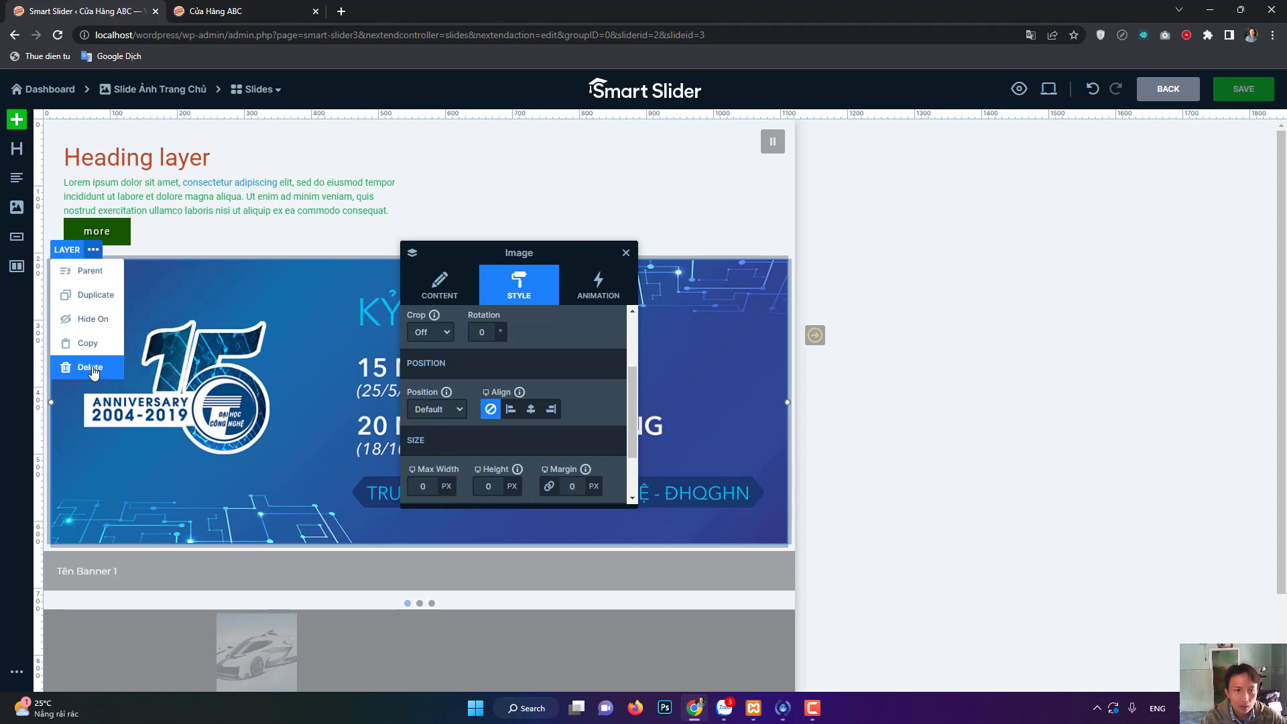
mouse_move(93, 356)
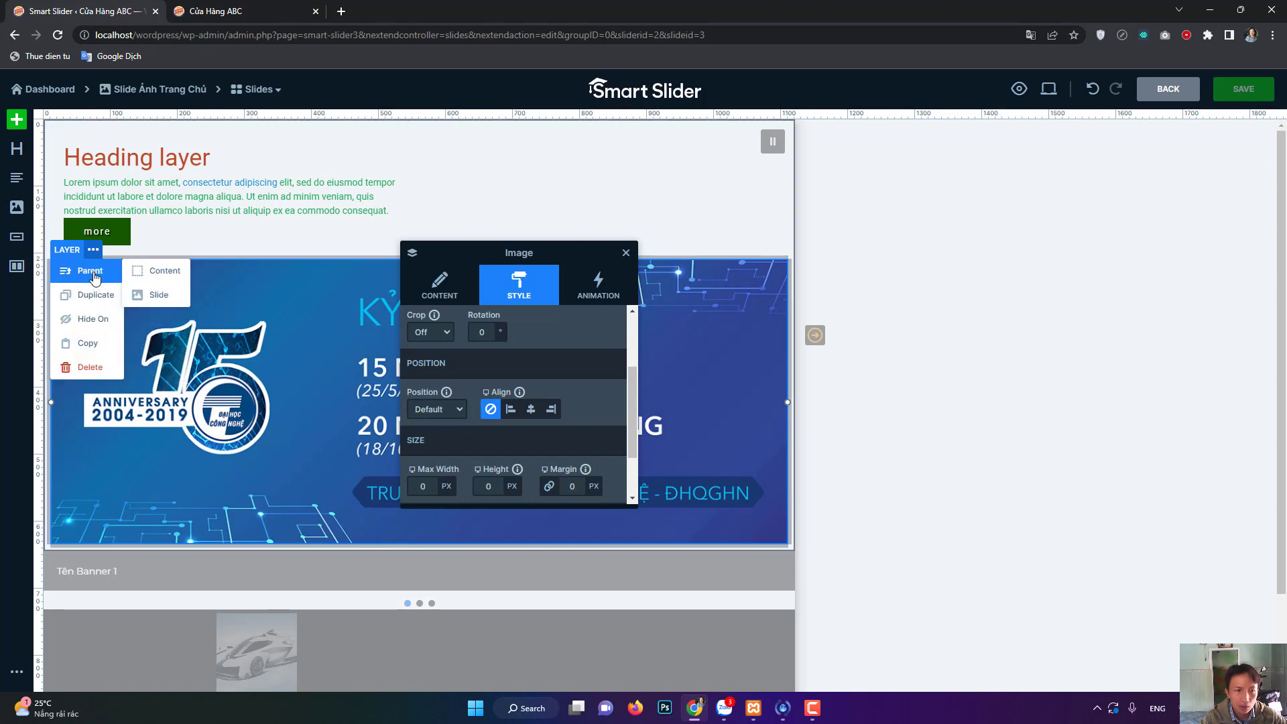
click(90, 368)
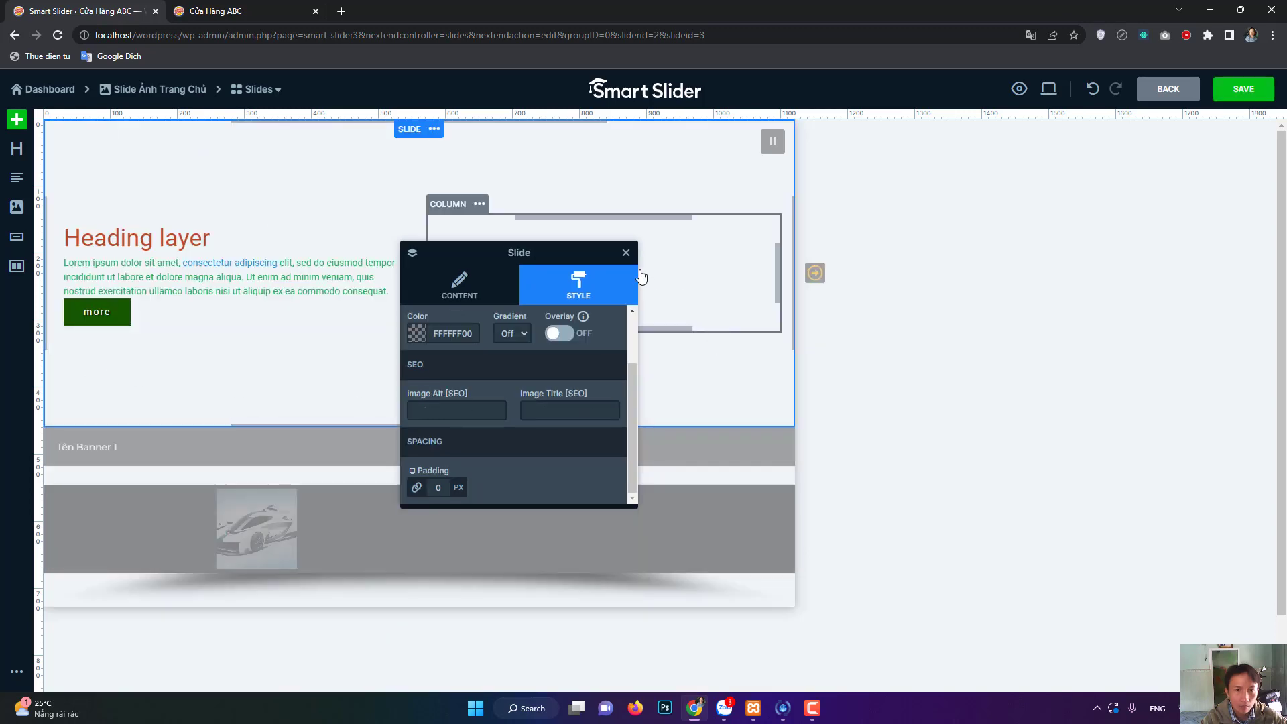
click(626, 252)
click(1243, 90)
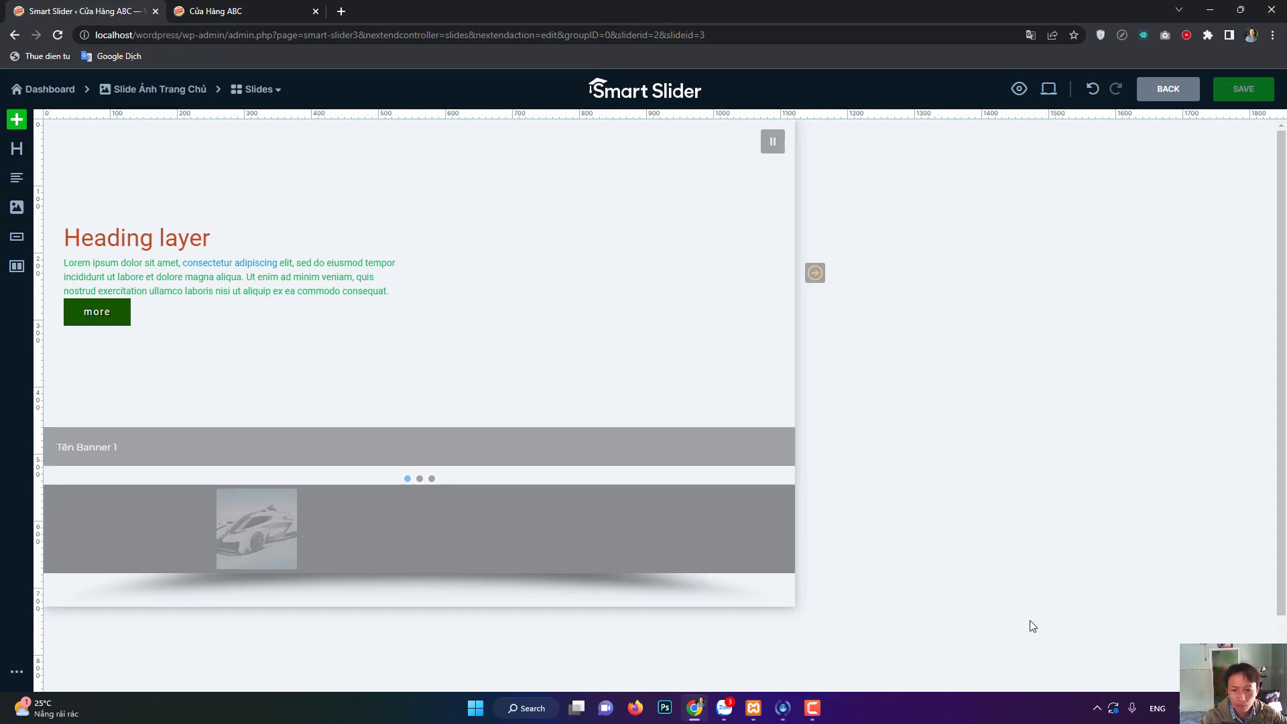
click(811, 708)
key(alt+Tab)
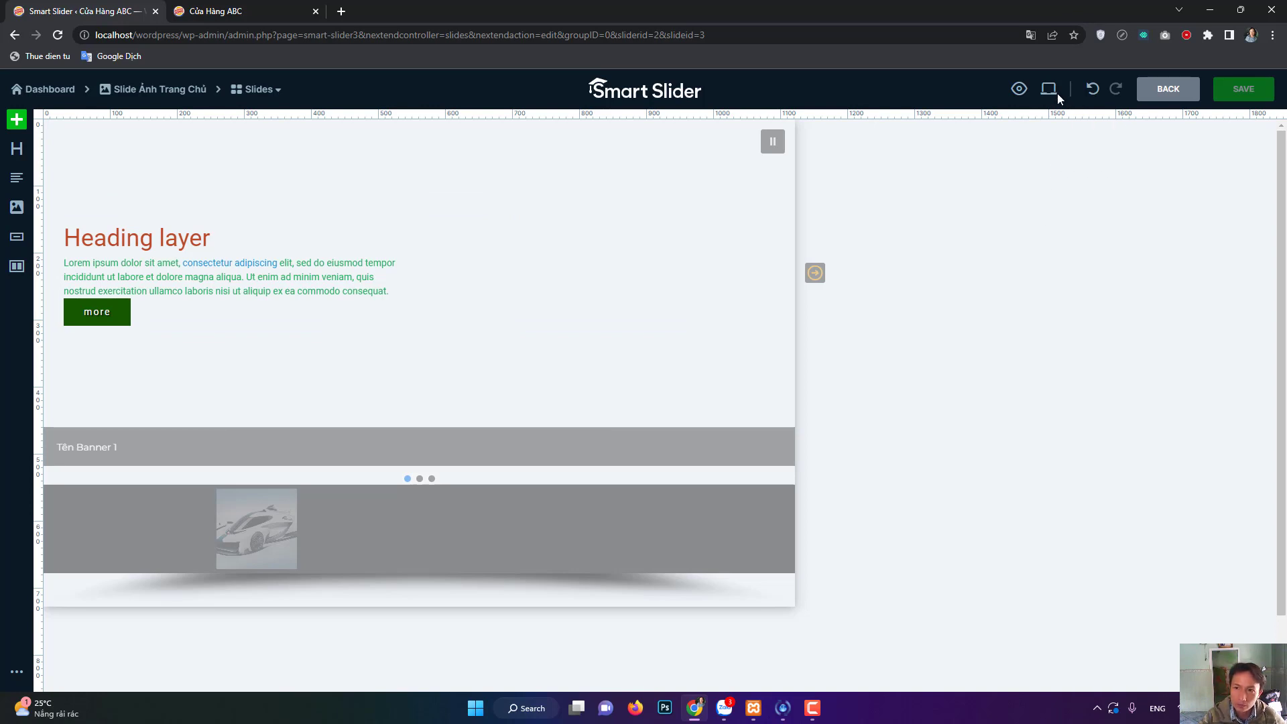
mouse_move(1050, 91)
mouse_move(997, 147)
mouse_down()
mouse_move(1104, 157)
mouse_move(997, 156)
mouse_up()
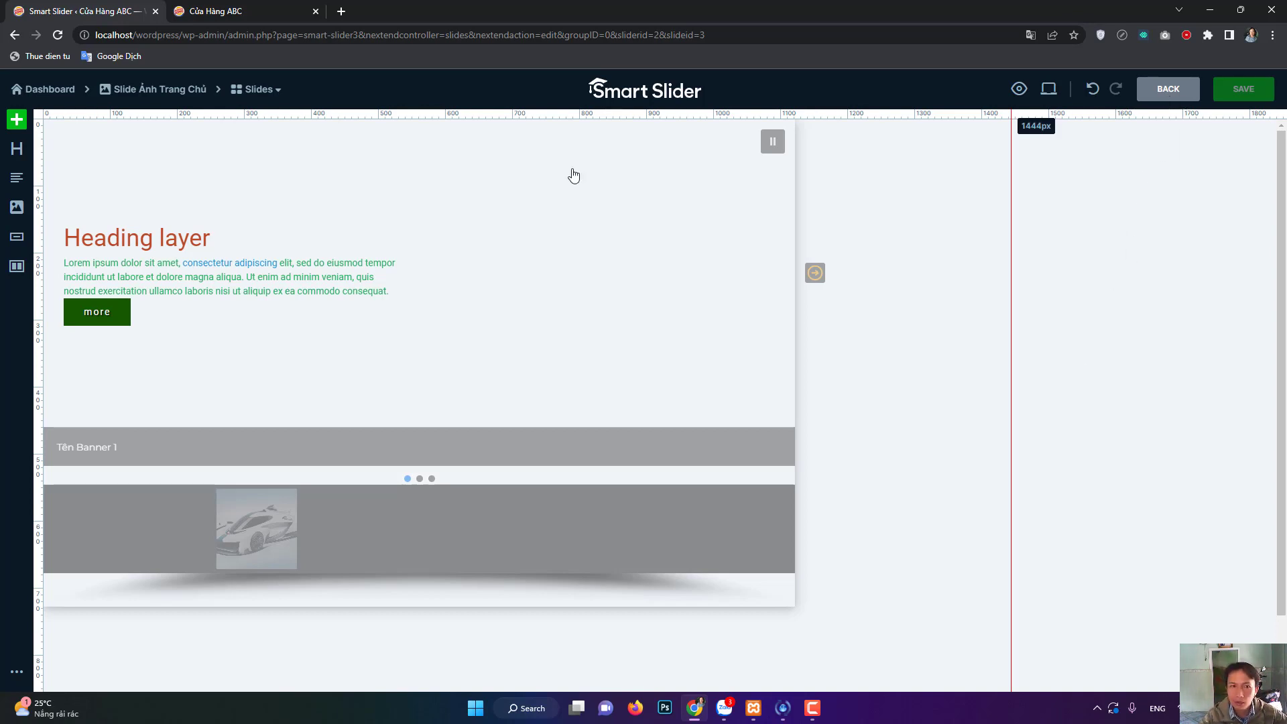
Open the "Slide Ảnh Trang Chủ" slider from the Smart Slider dashboard and select its shortcode in the General settings.
click(67, 94)
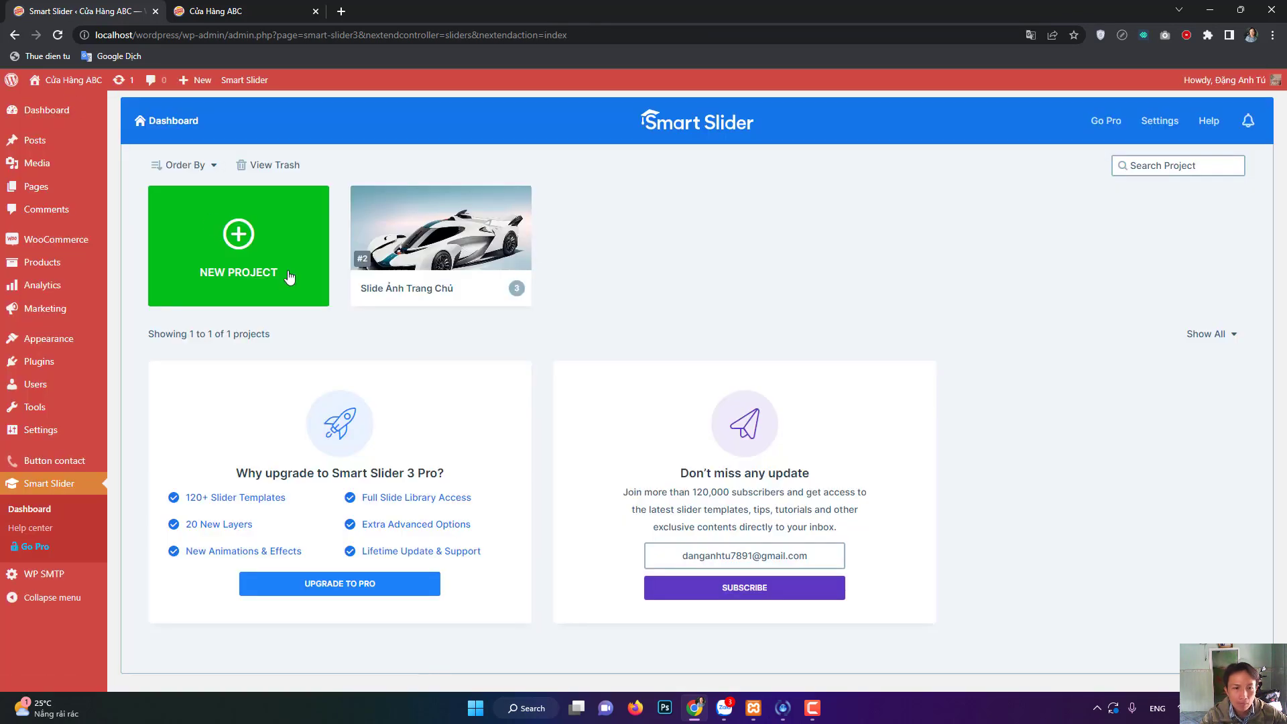
mouse_move(384, 253)
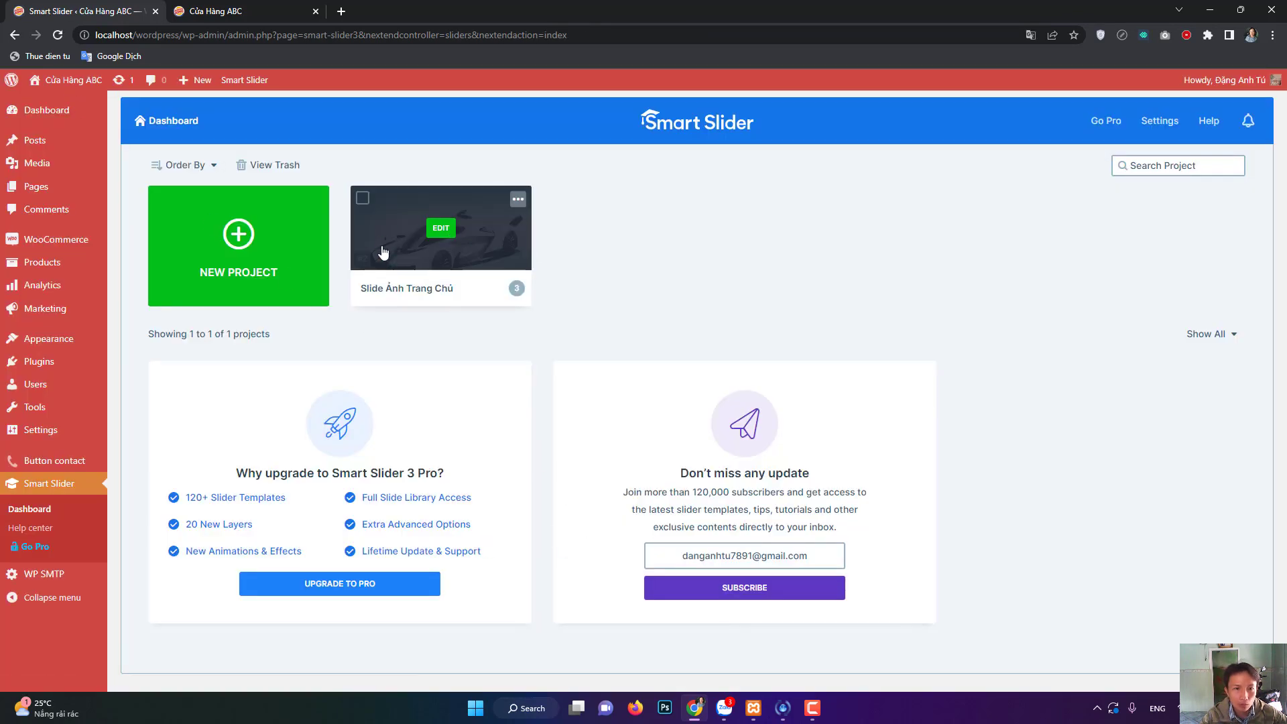
click(446, 232)
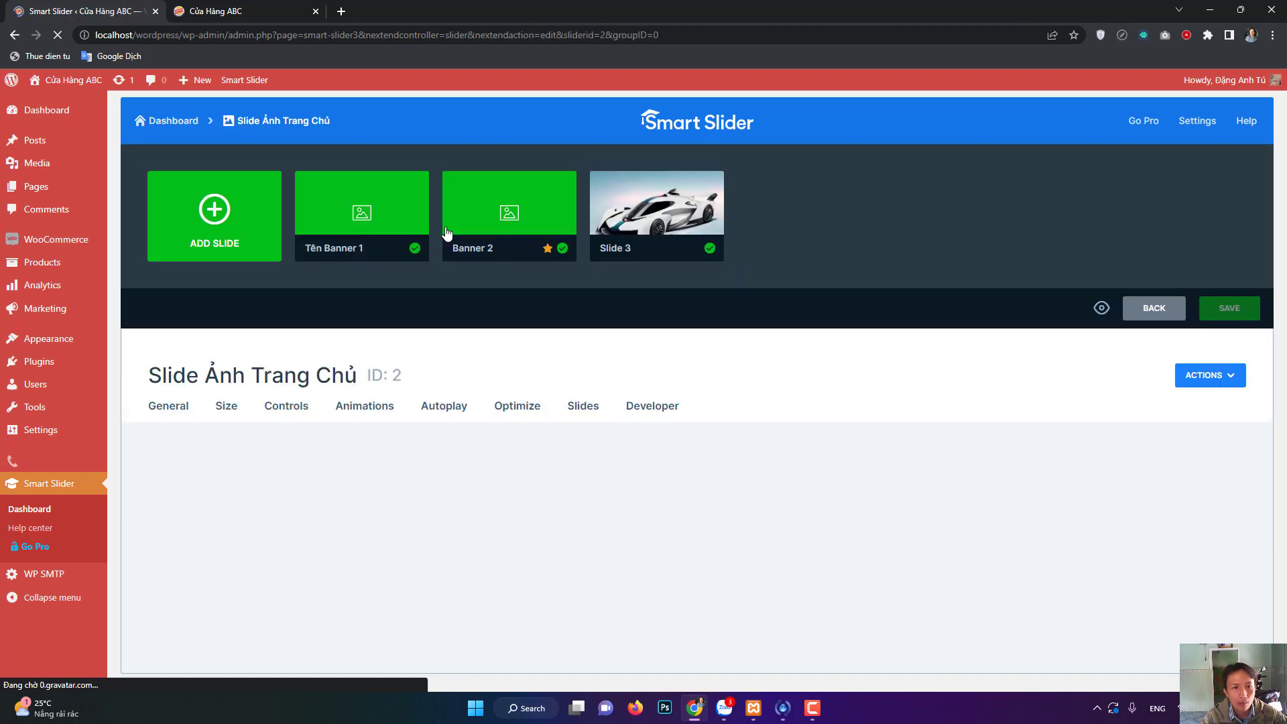
scroll(454, 479, down, 4)
scroll(471, 480, up, 4)
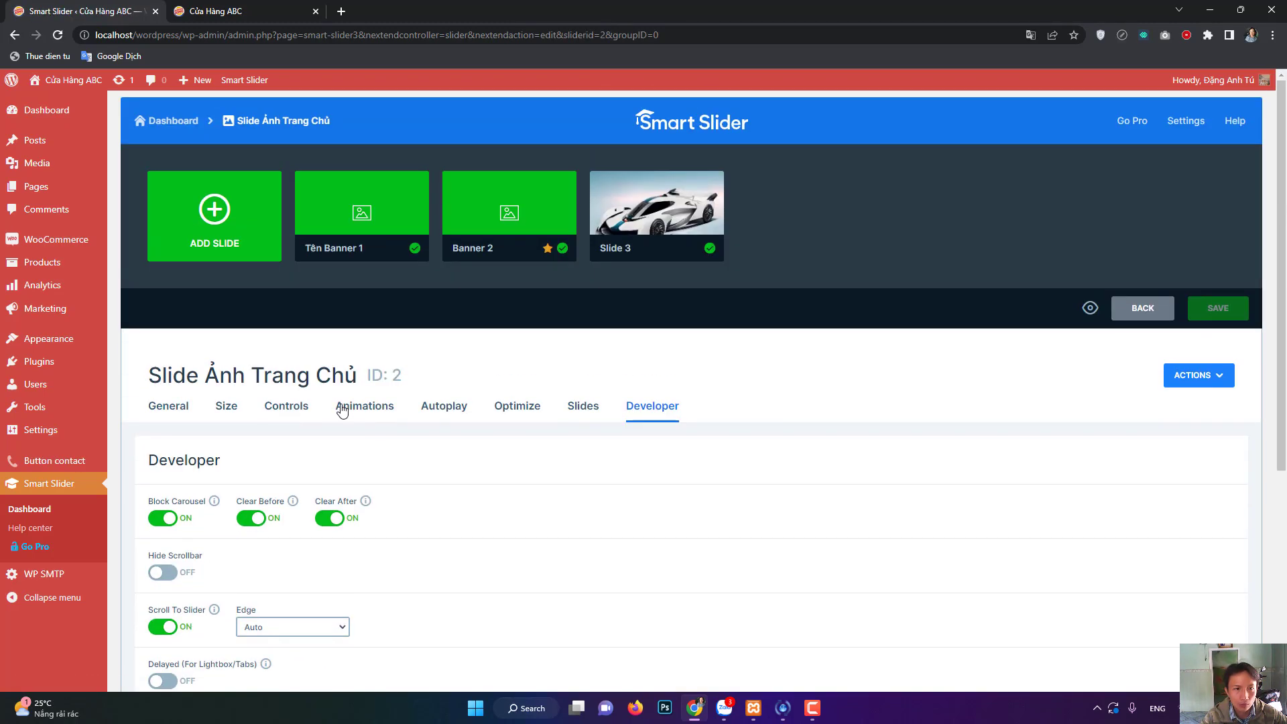
click(168, 408)
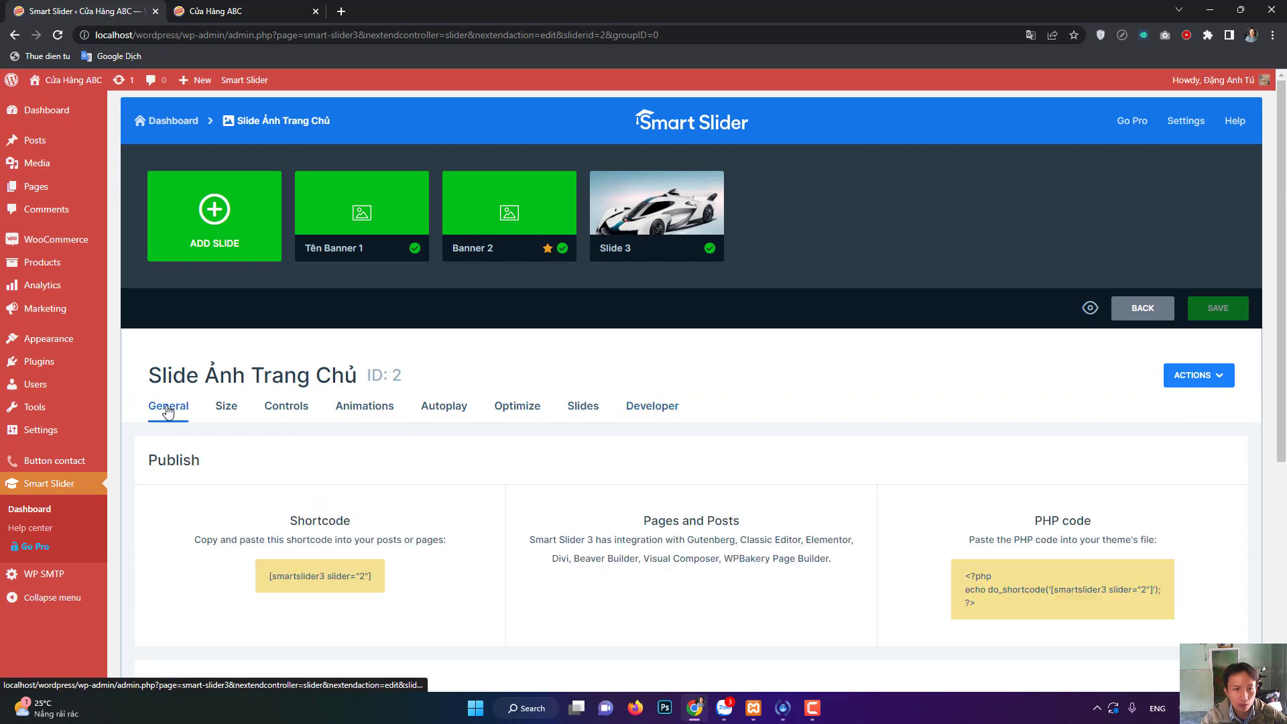
click(336, 576)
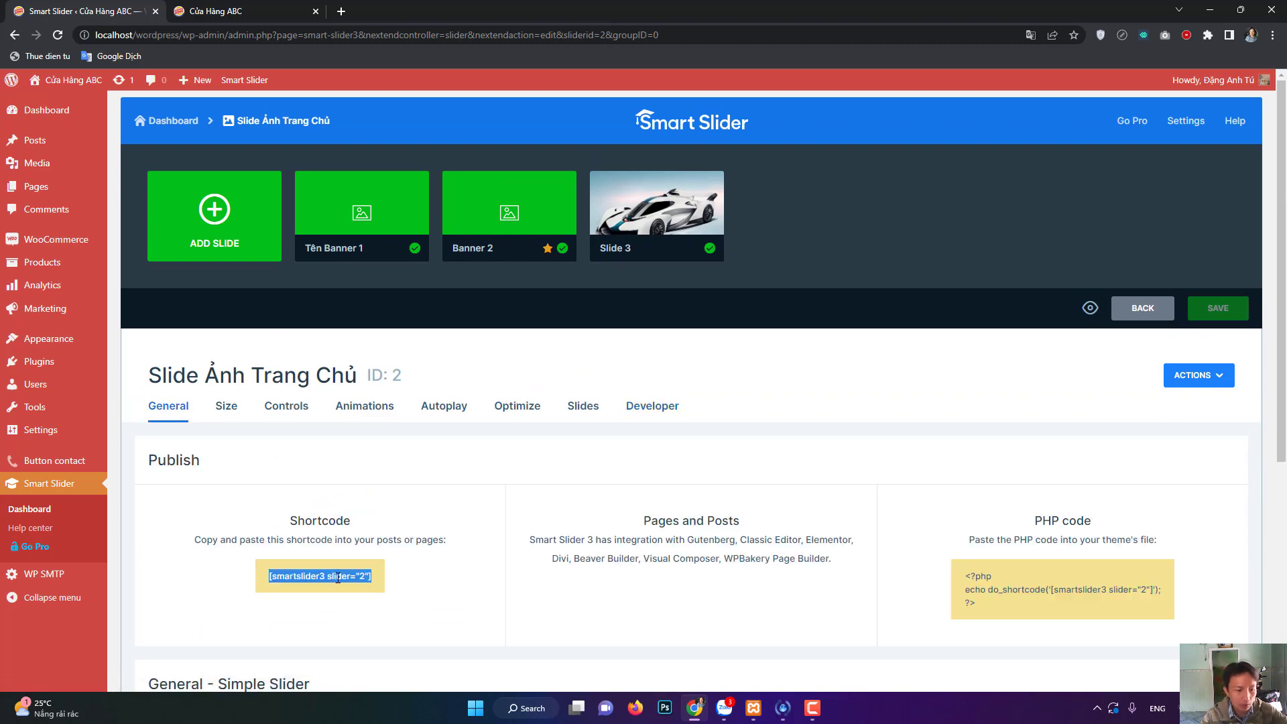
Check the slider shortcode in the "Trang Chủ" page editor and return to the slider settings.
click(215, 11)
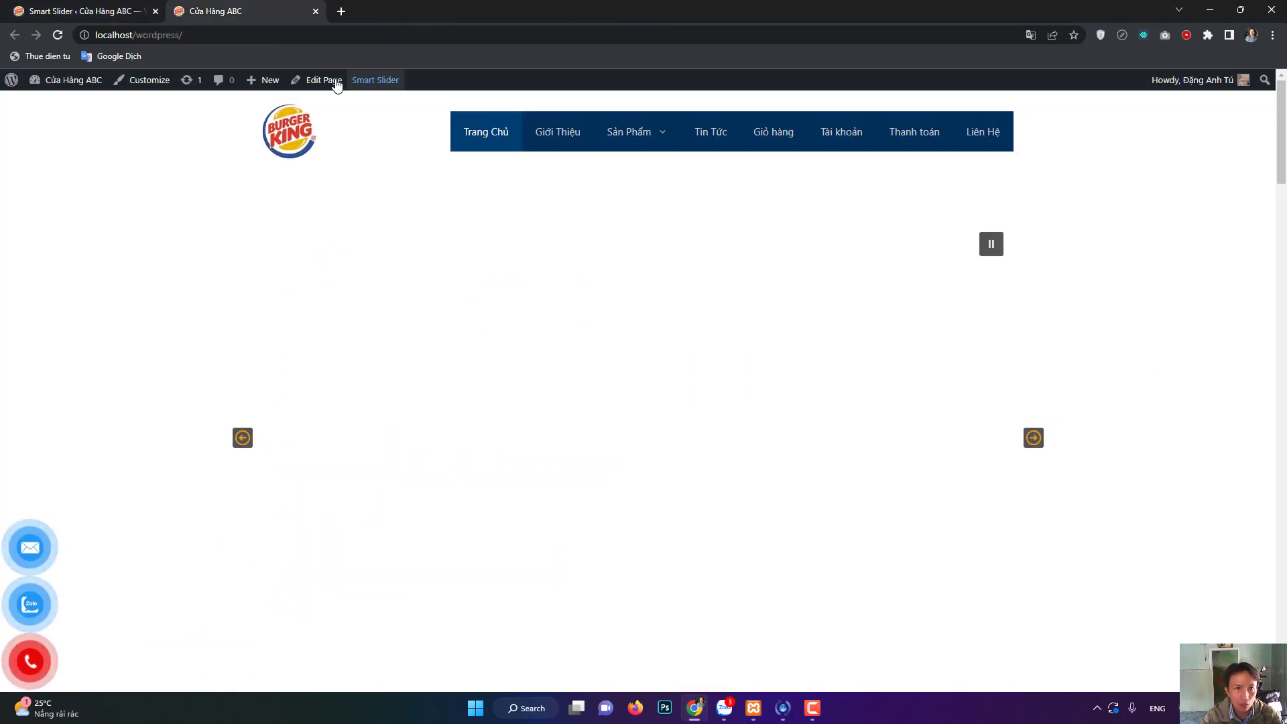
key(F5)
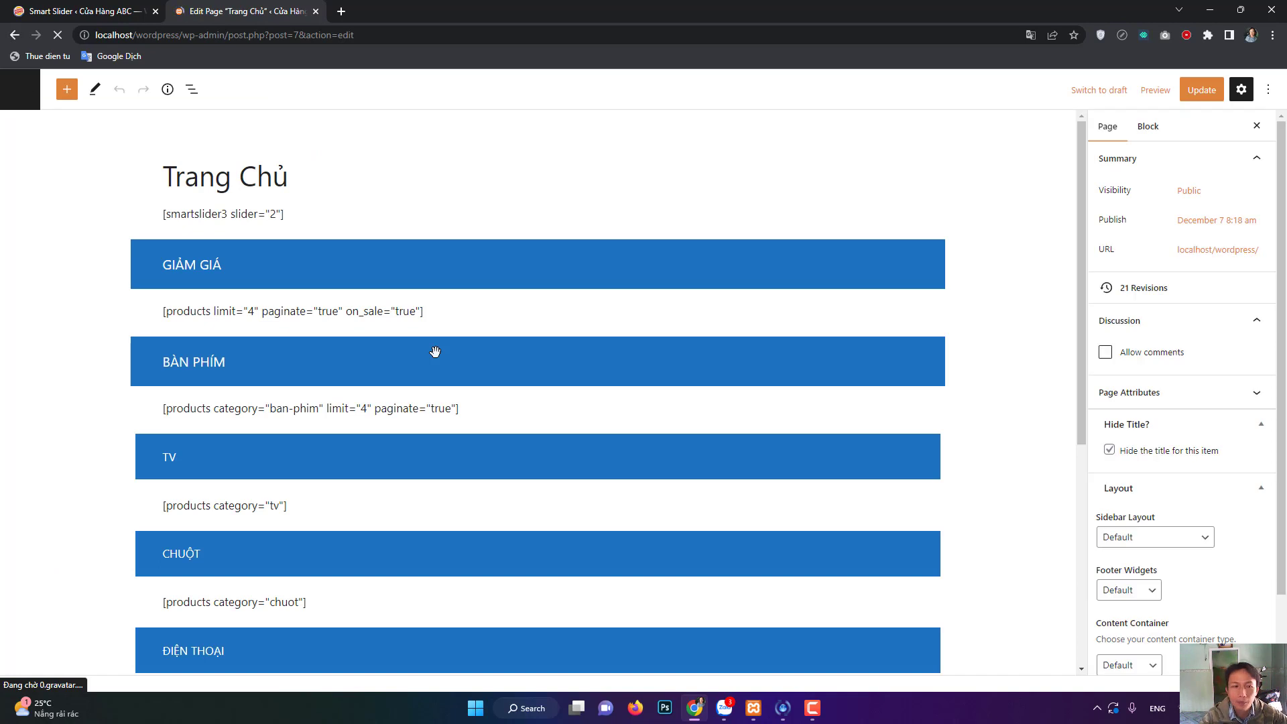
click(259, 213)
double_click(240, 218)
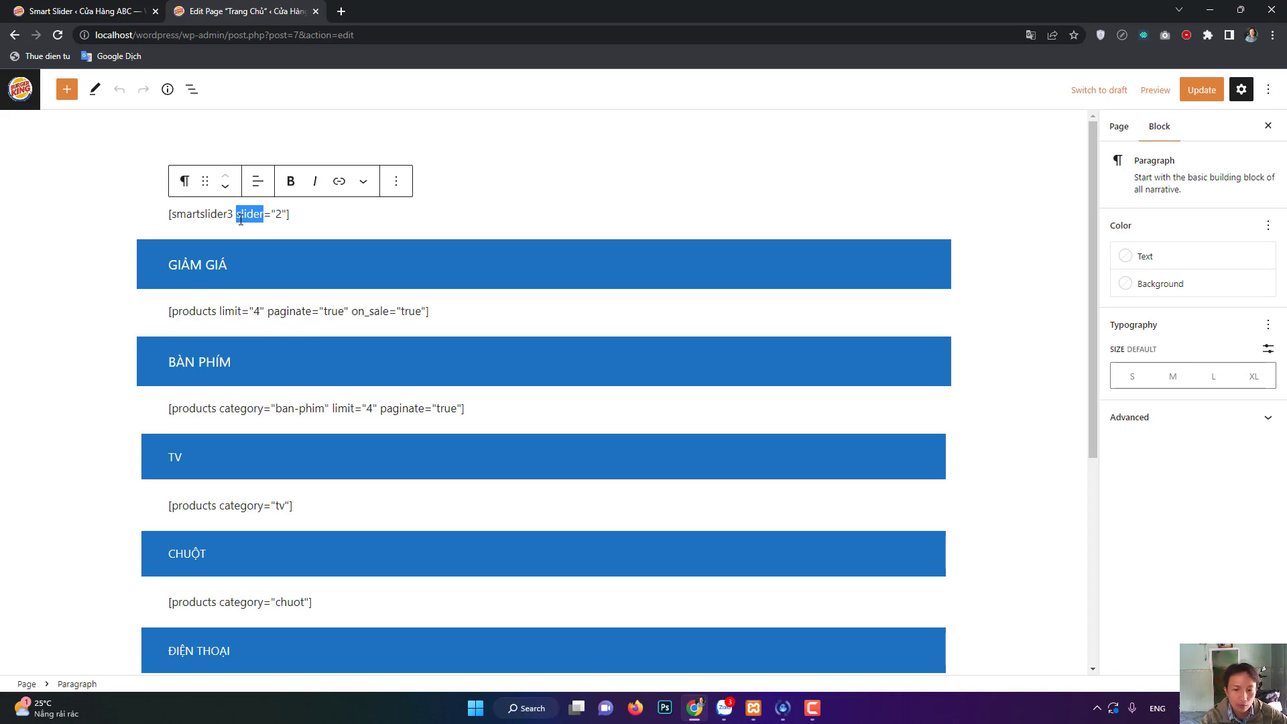
triple_click(240, 218)
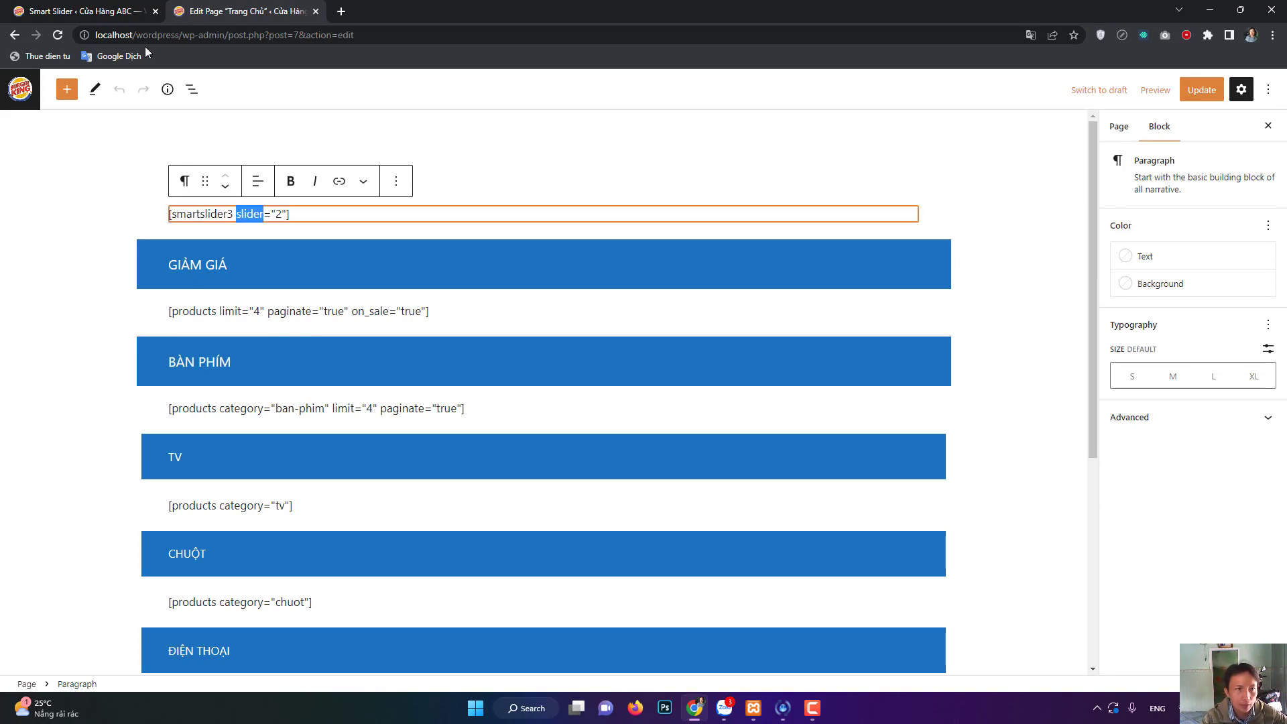
click(80, 11)
mouse_move(248, 84)
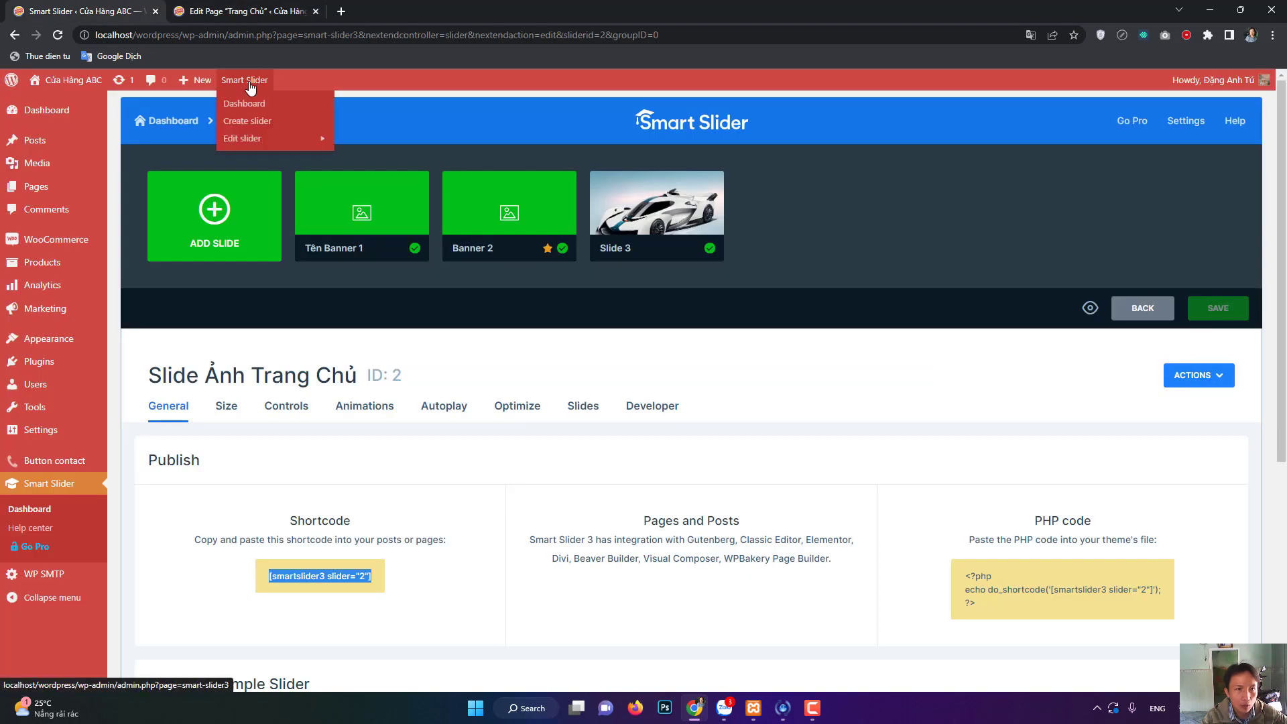